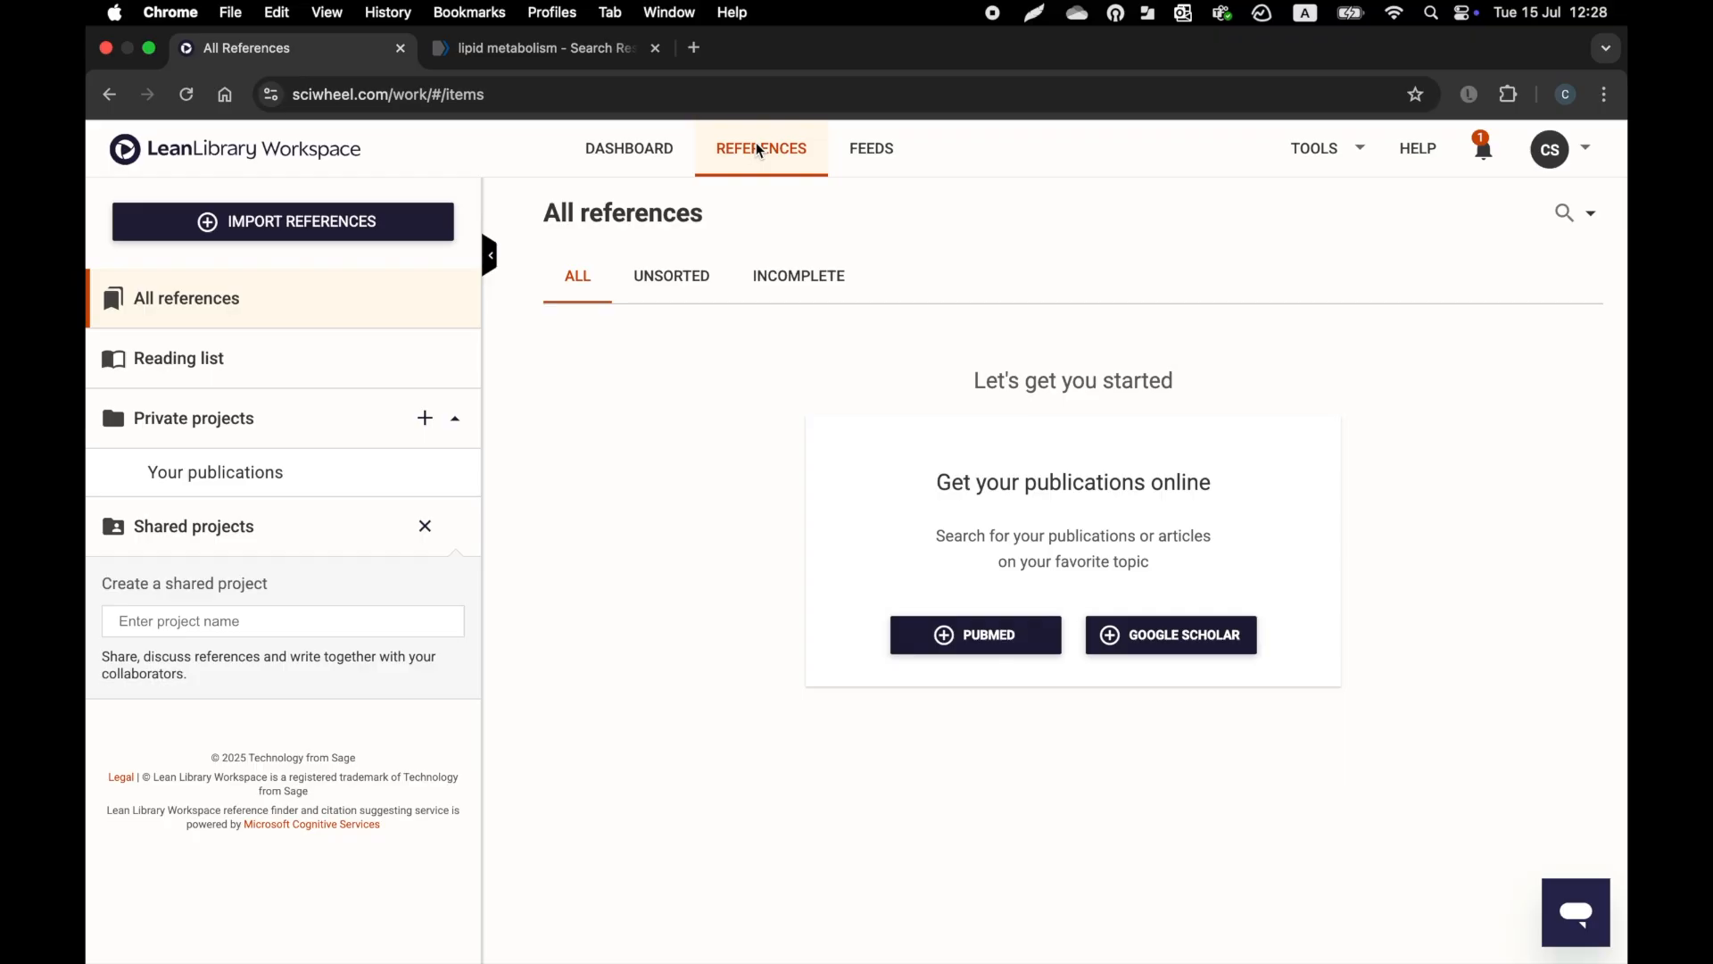
Review the reference import options for PDFs and other reference managers, and the list of available tools
left_click(320, 225)
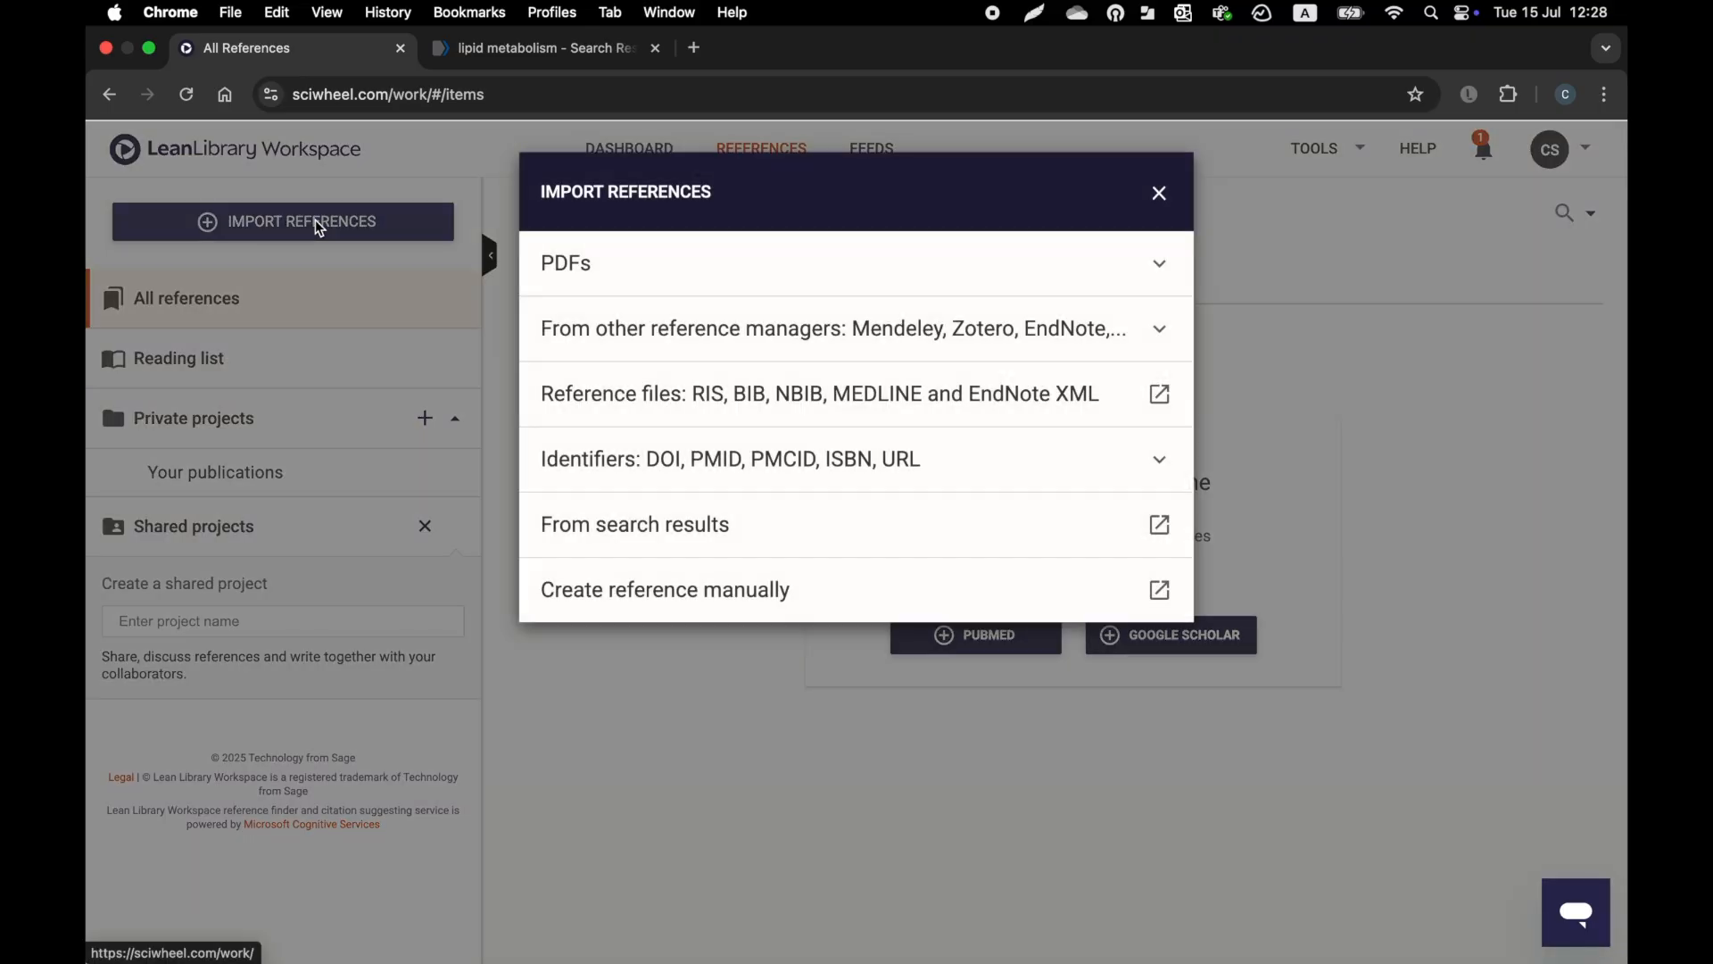
left_click(574, 265)
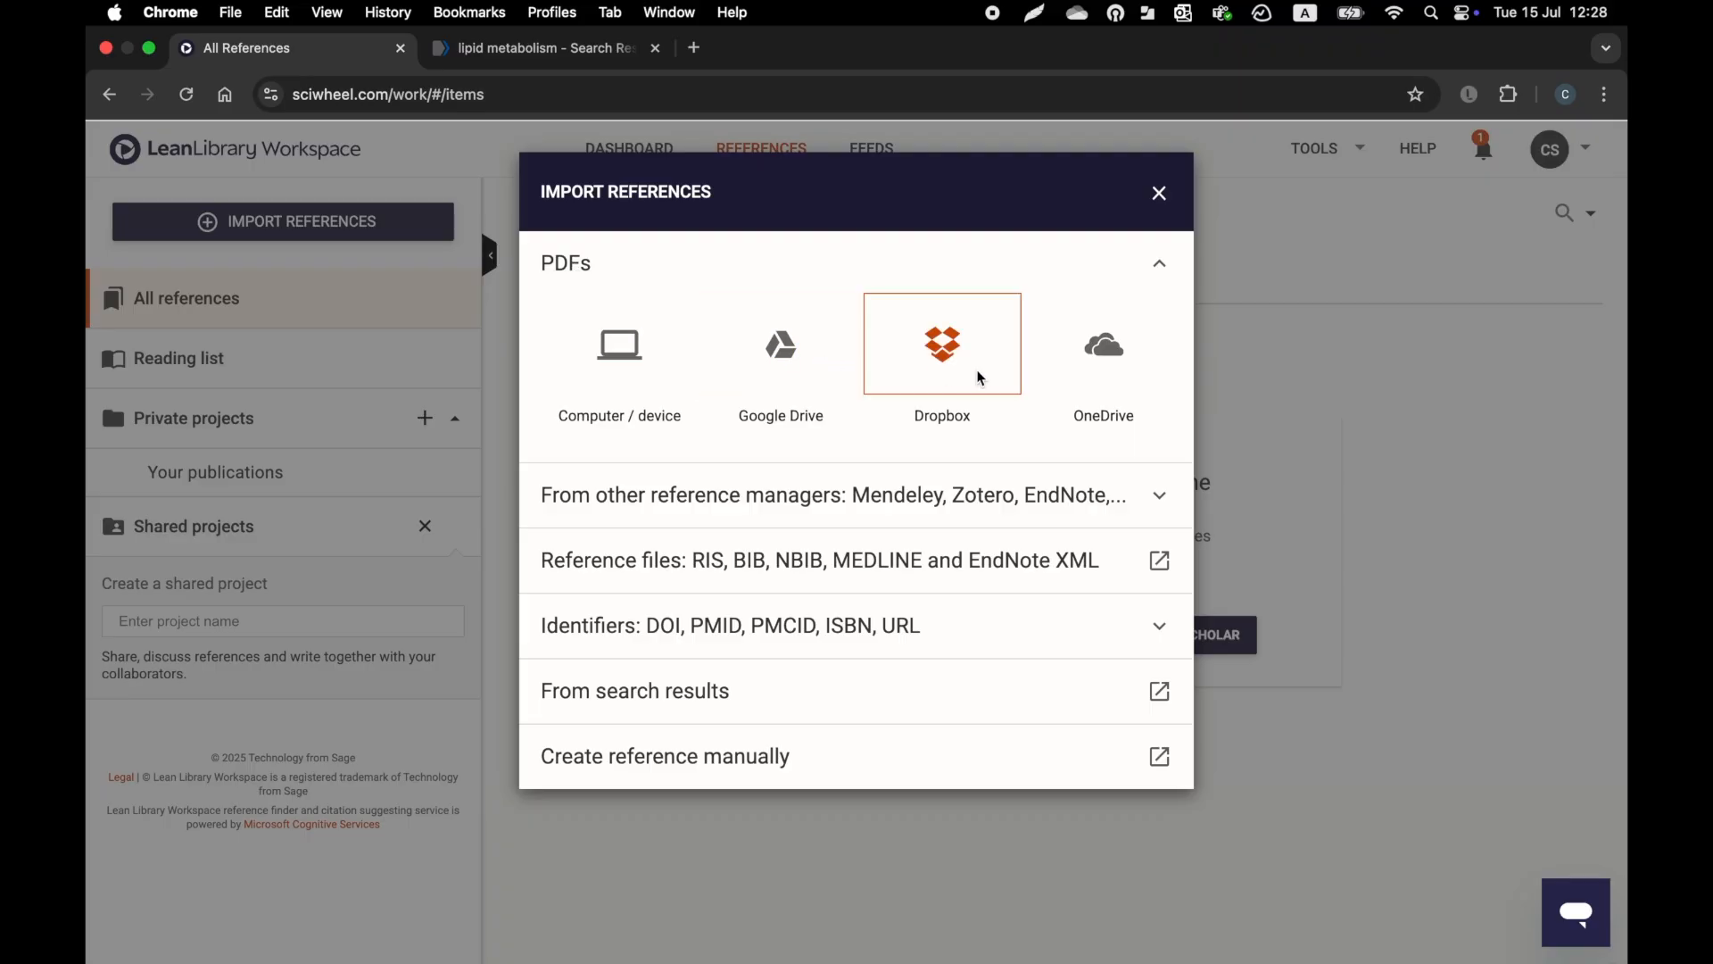
left_click(640, 496)
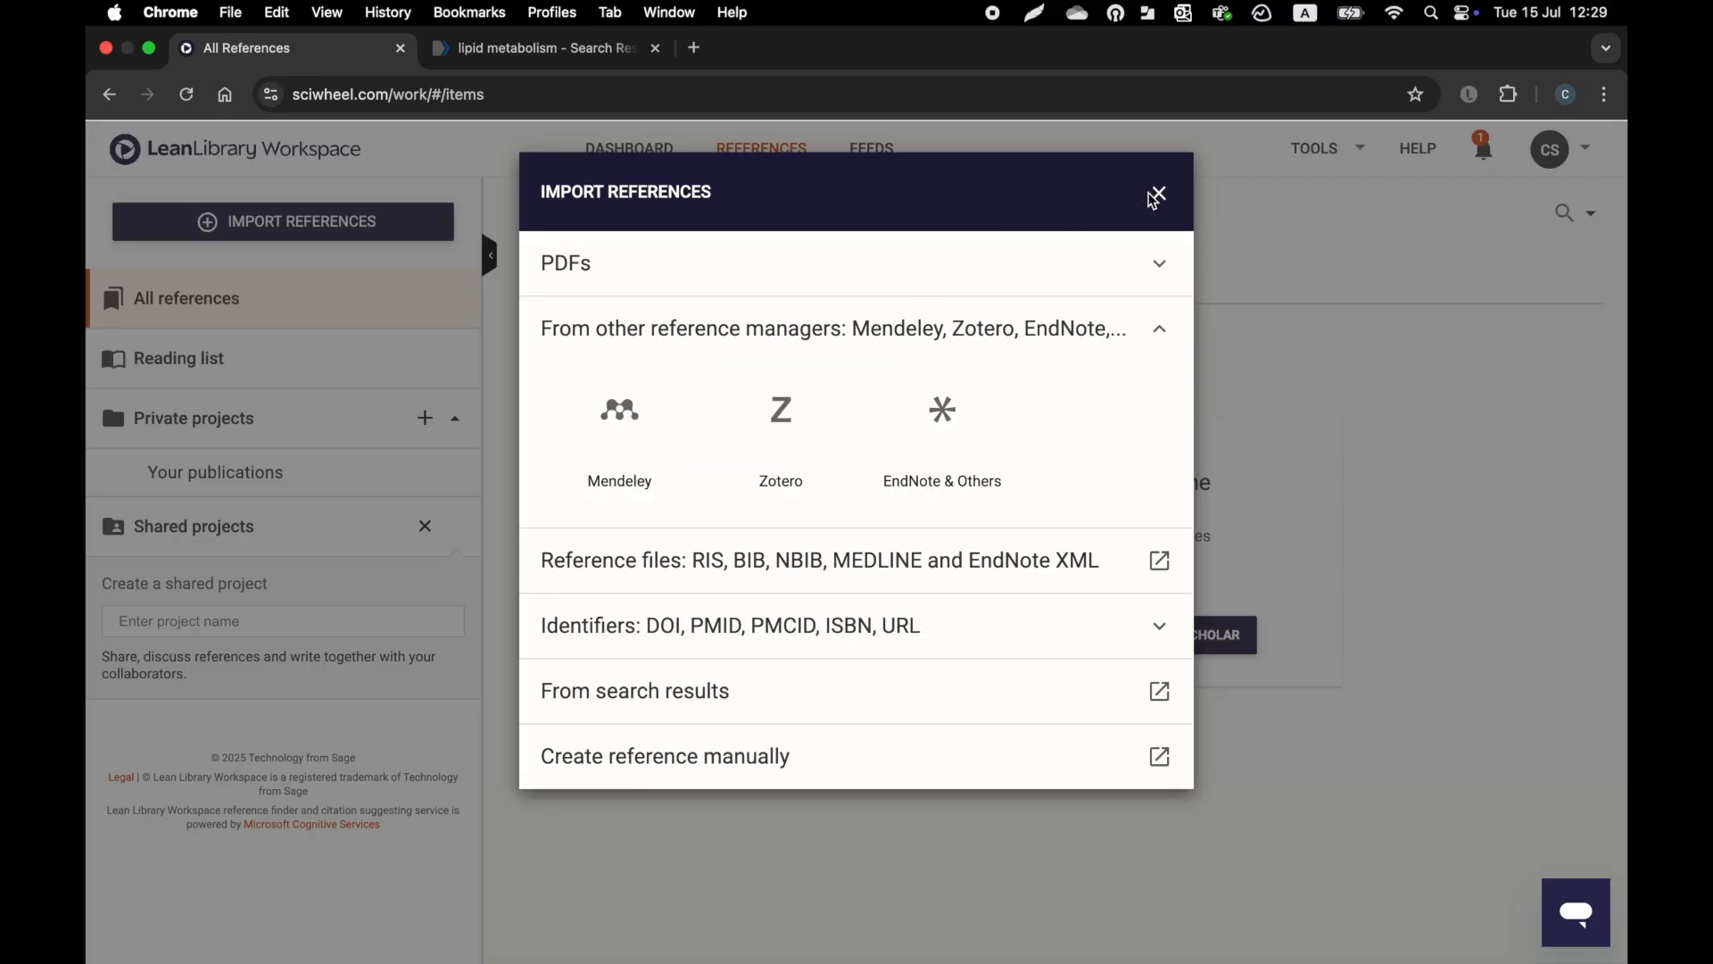
left_click(1160, 193)
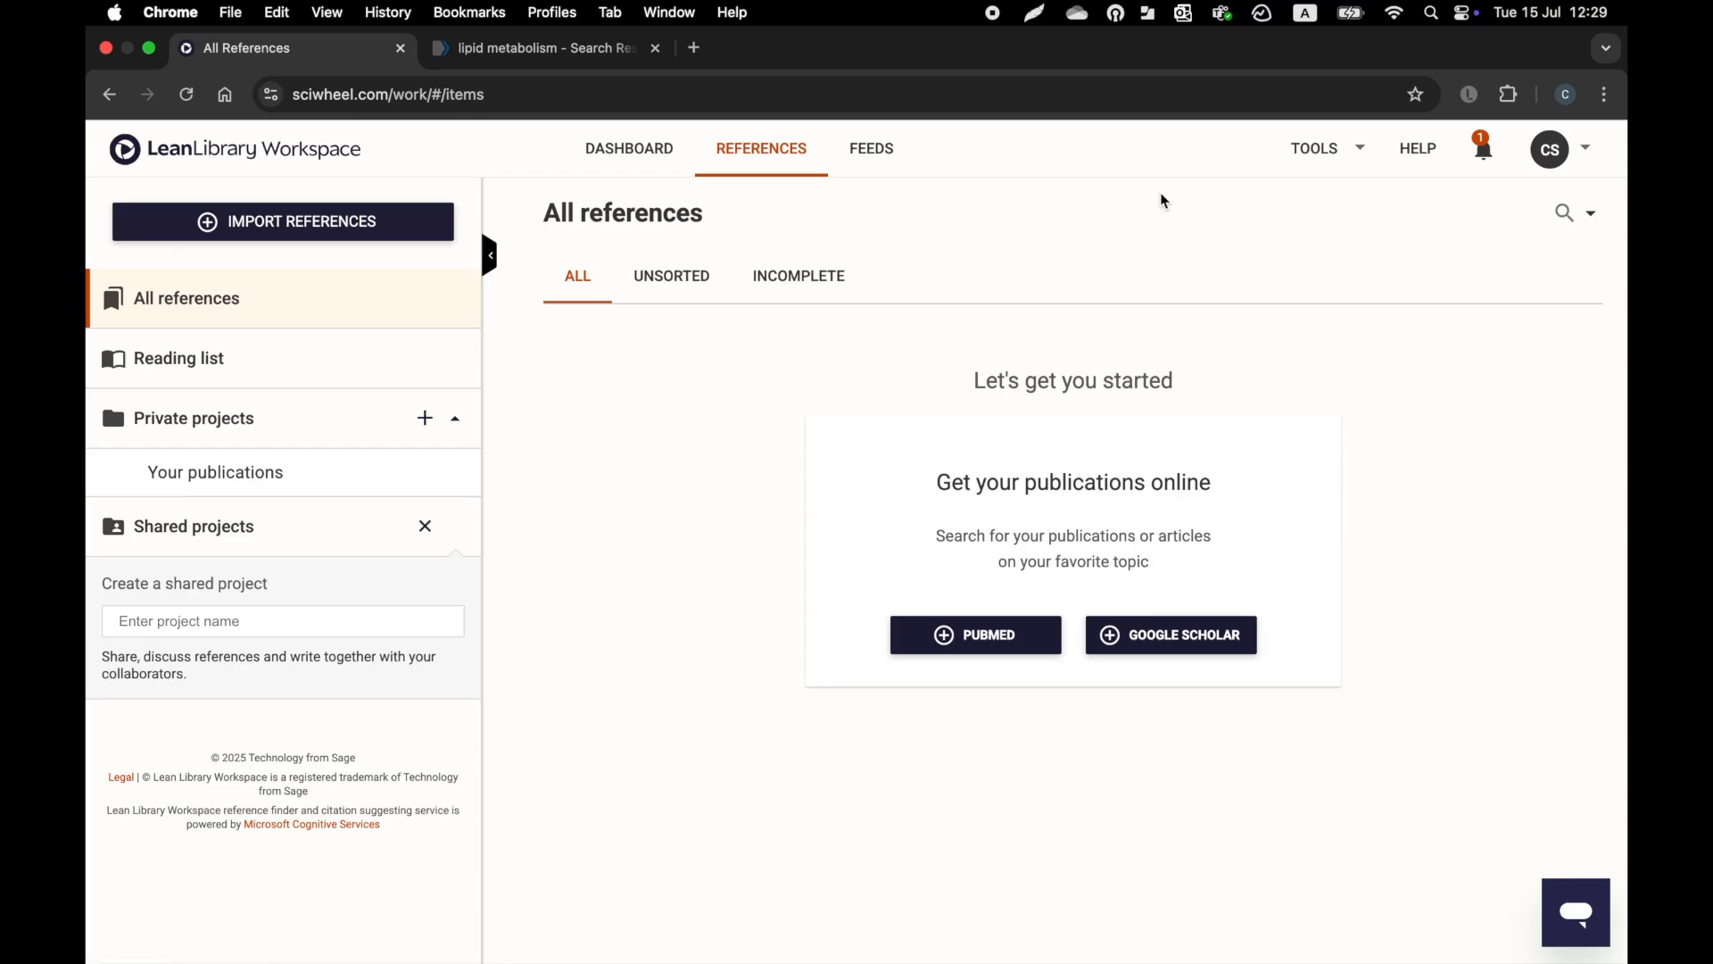
left_click(1357, 151)
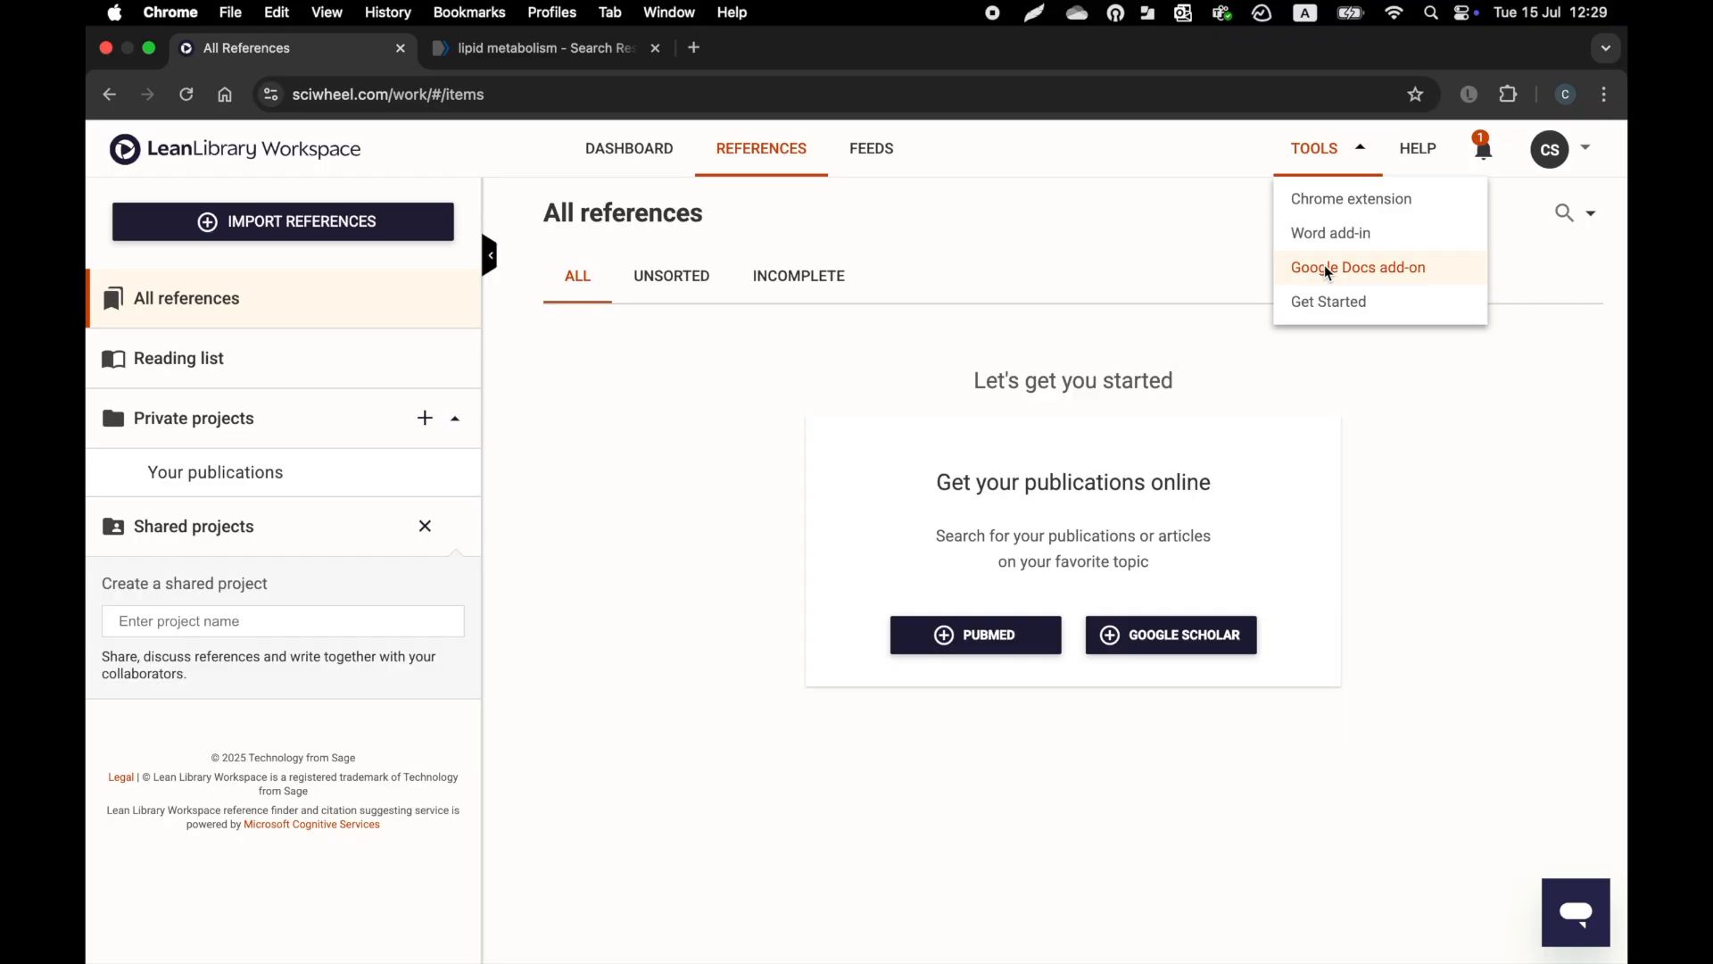
left_click(1336, 158)
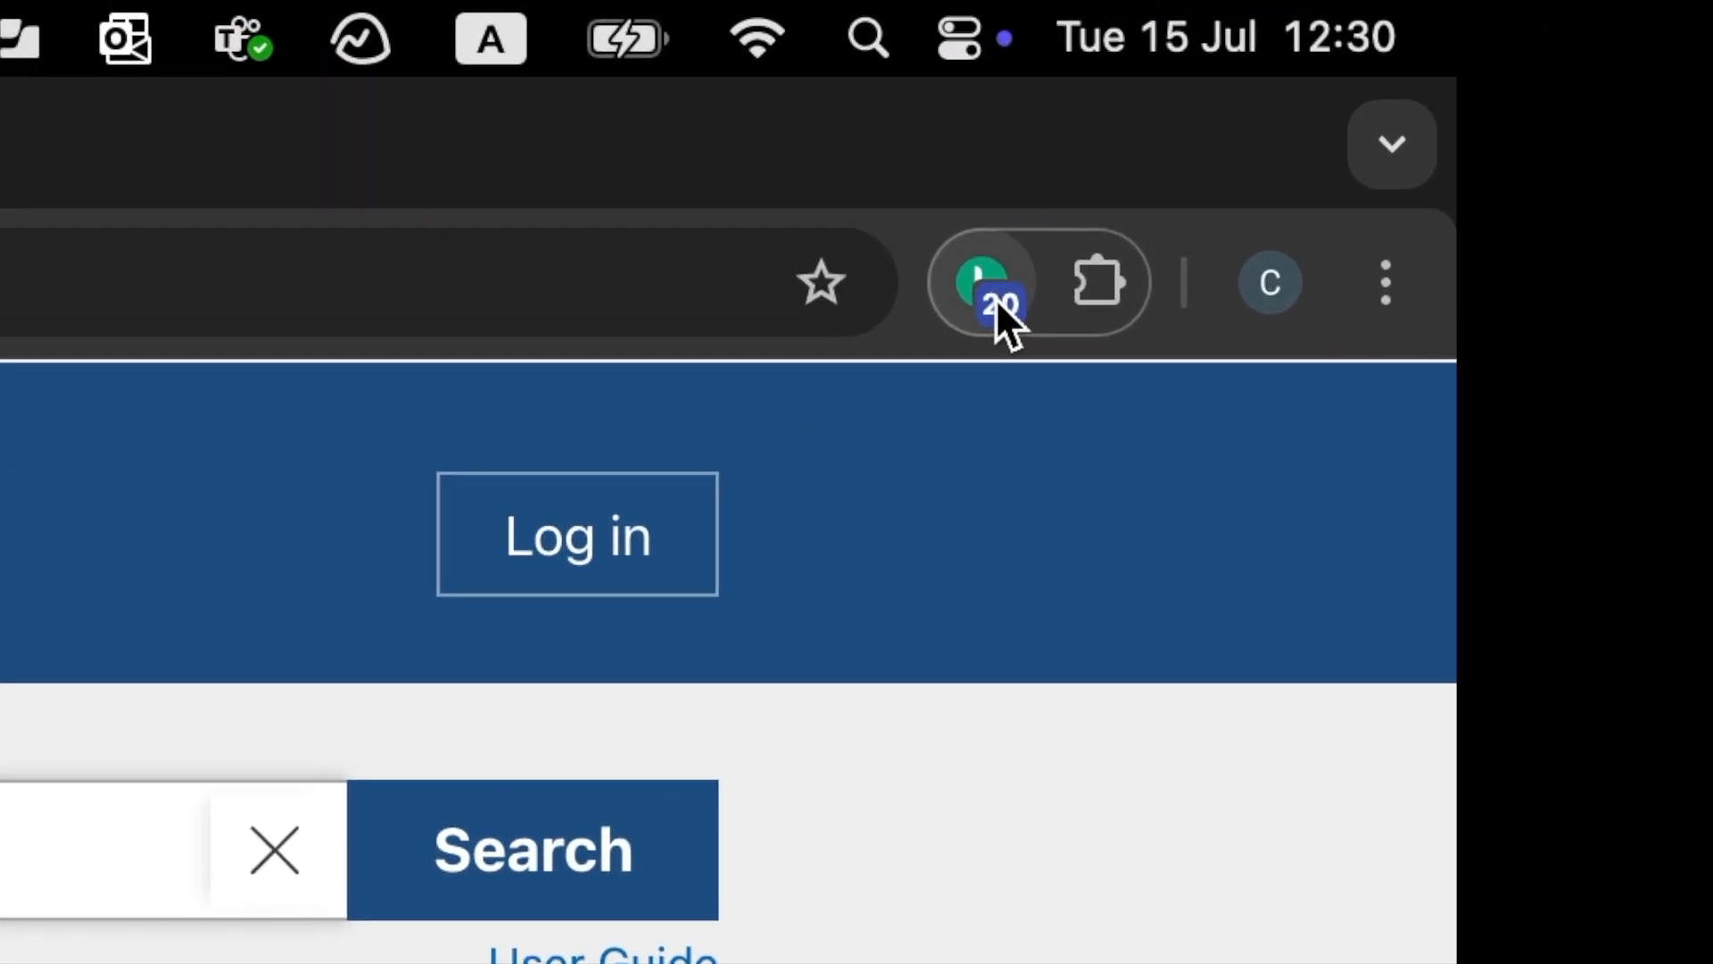
On the PubMed results for lipid metabolism, show the references found by the Lean Library extension
left_click(998, 301)
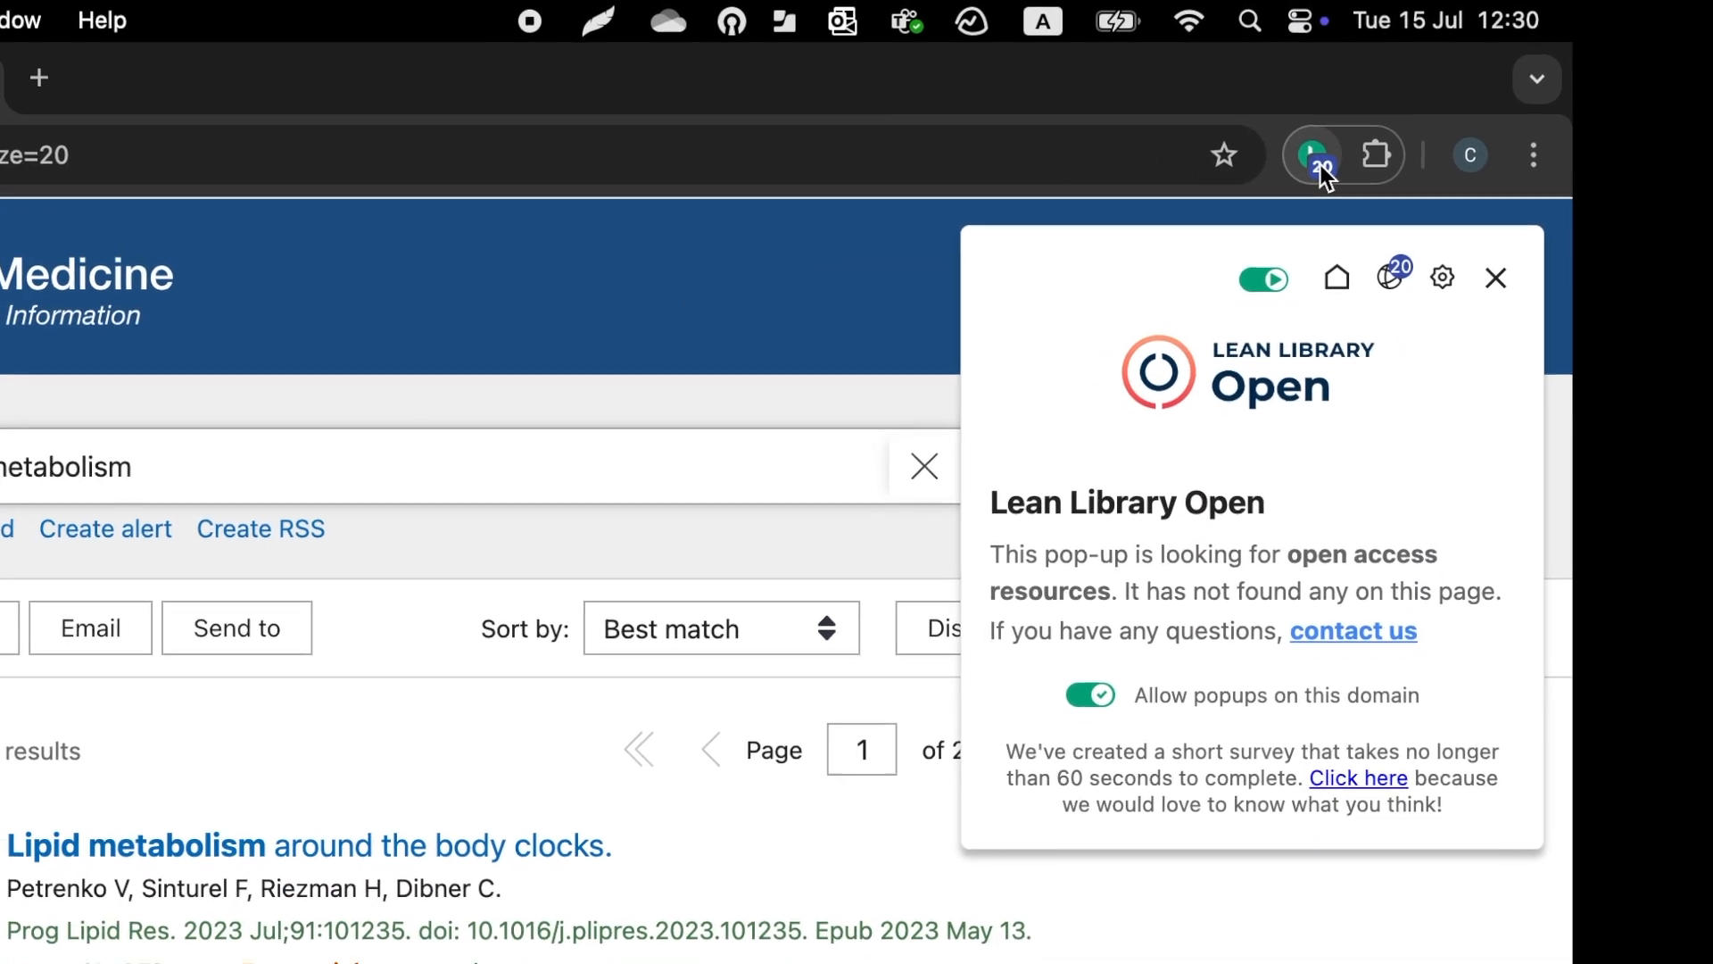
left_click(1415, 264)
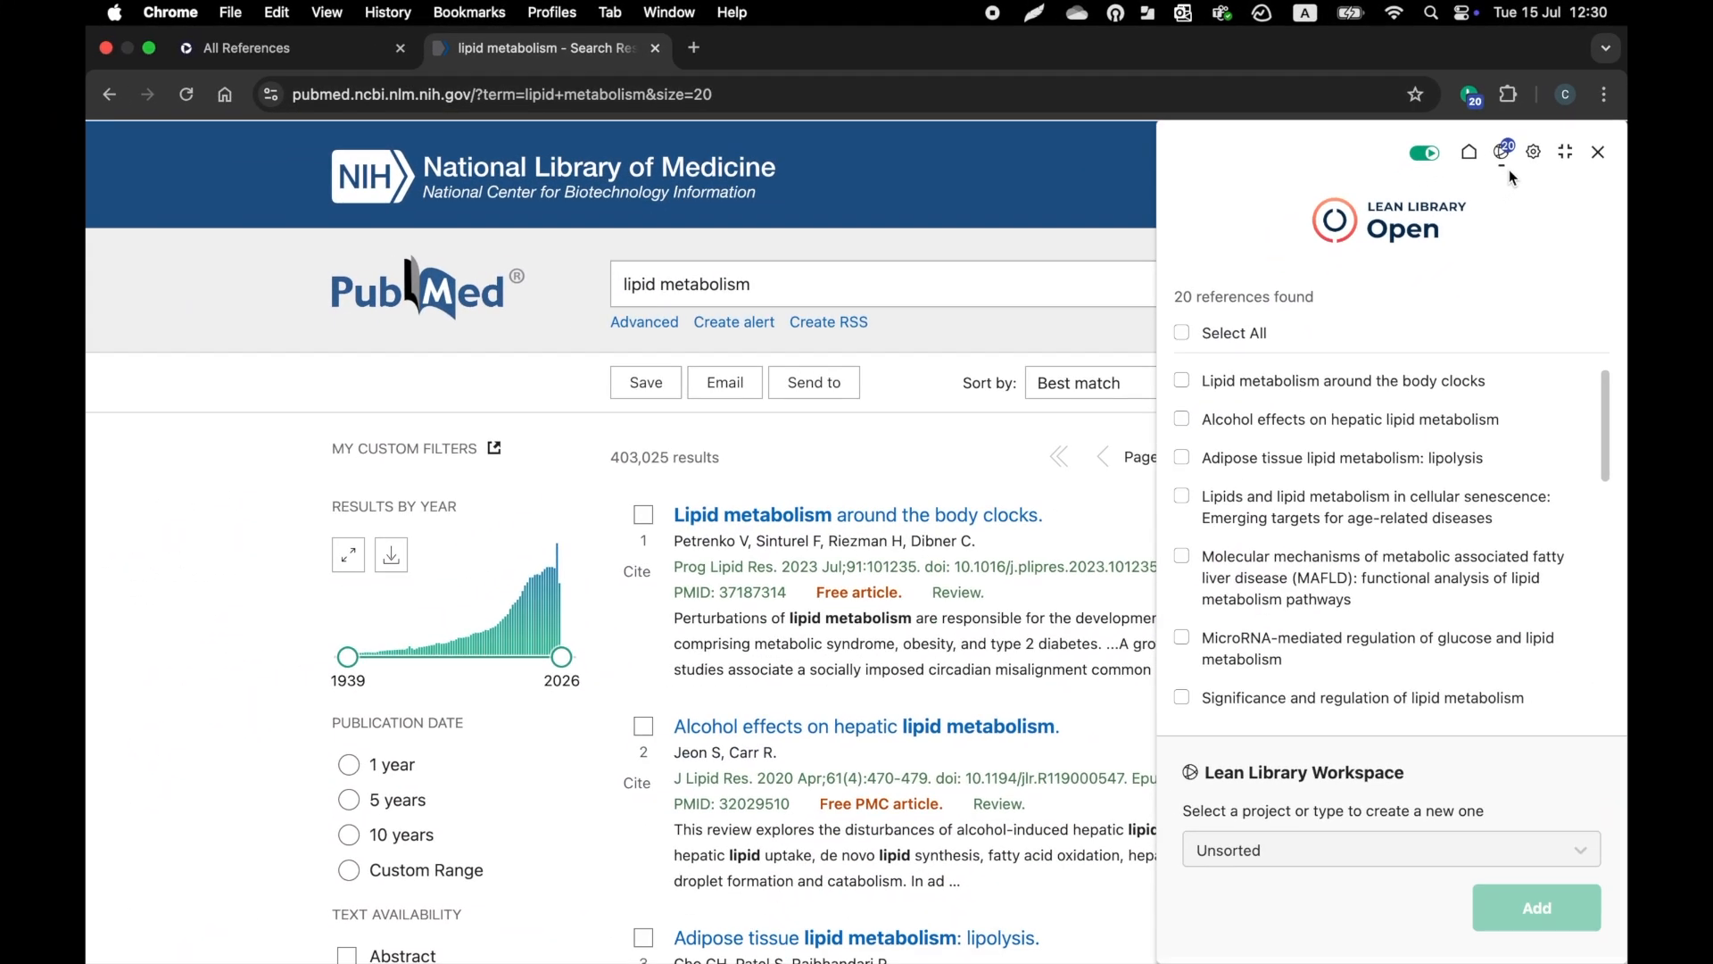
scroll(1298, 429, "down", 10)
scroll(1299, 440, "up", 3)
scroll(1298, 439, "up", 3)
Select all the found references and add them to Unsorted in Lean Library Workspace
left_click(1182, 382)
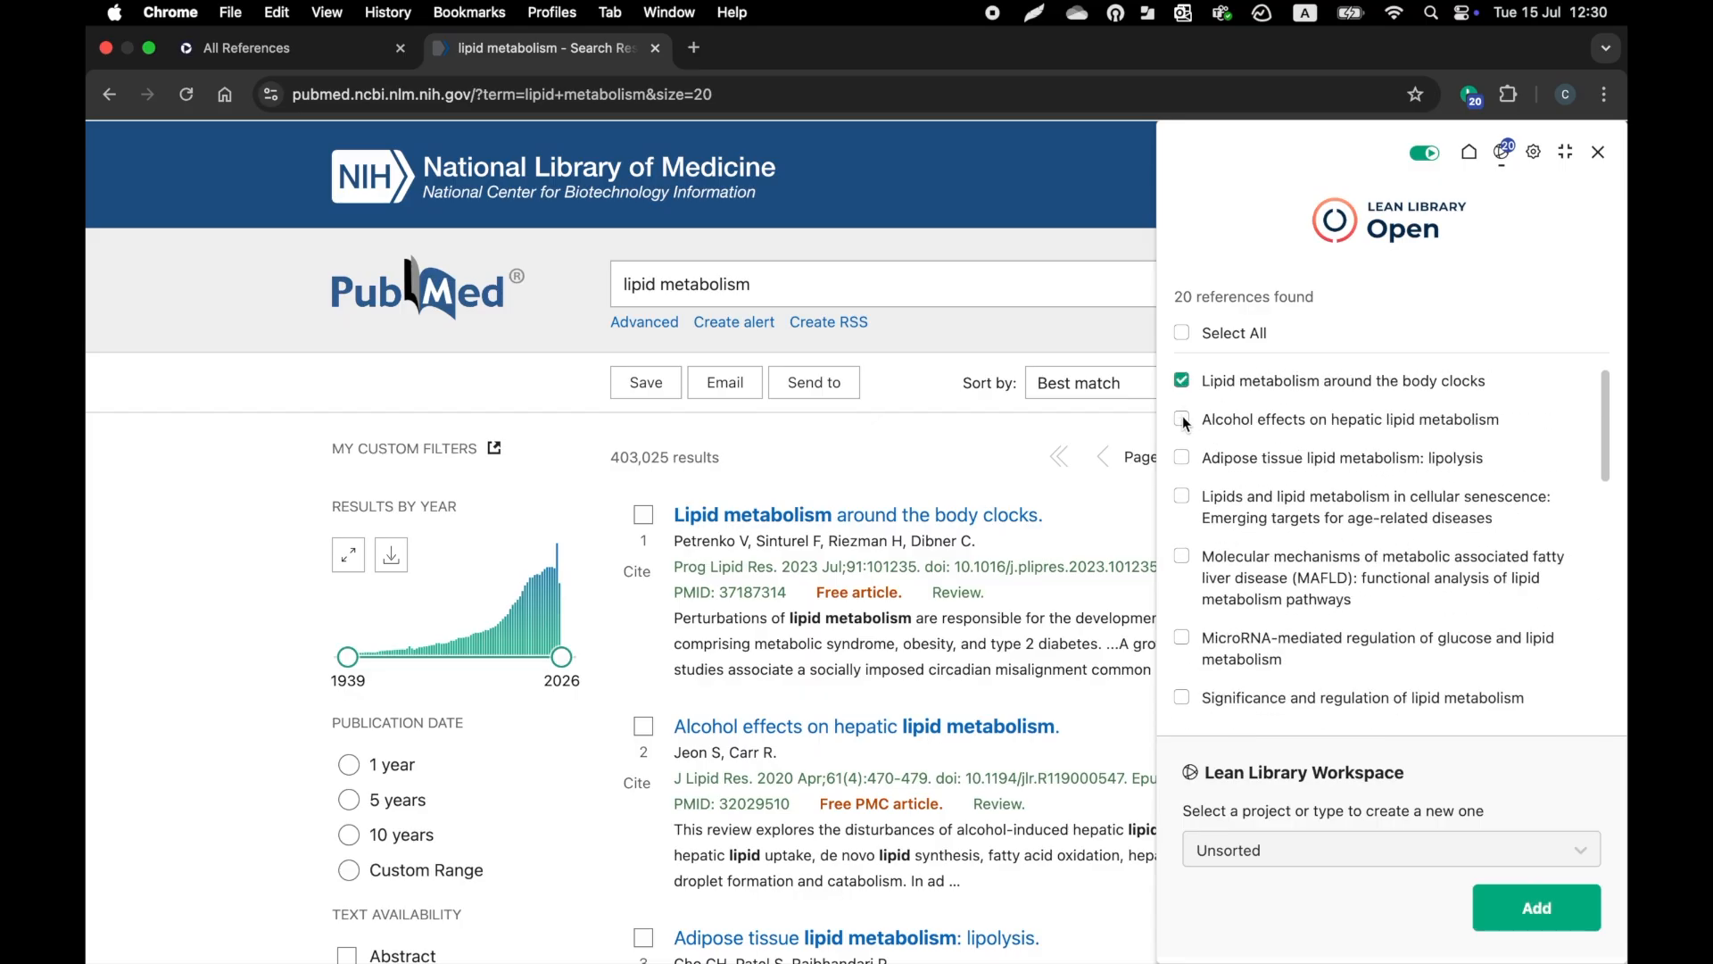
left_click(1183, 333)
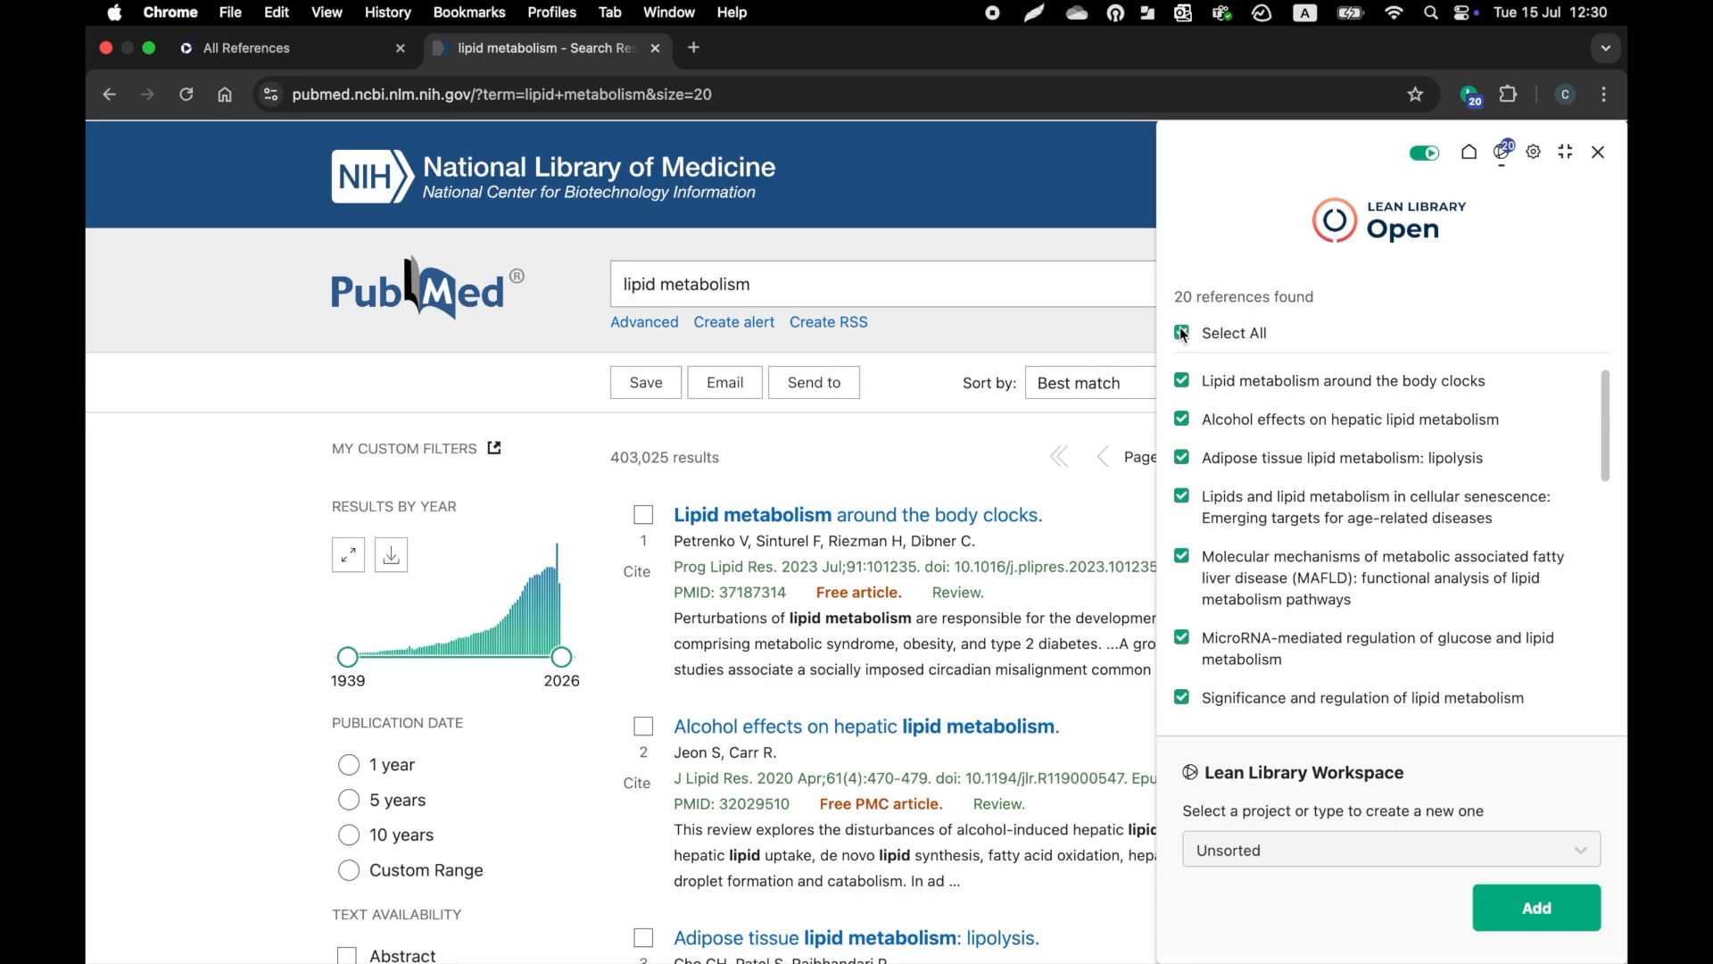
left_click(1263, 850)
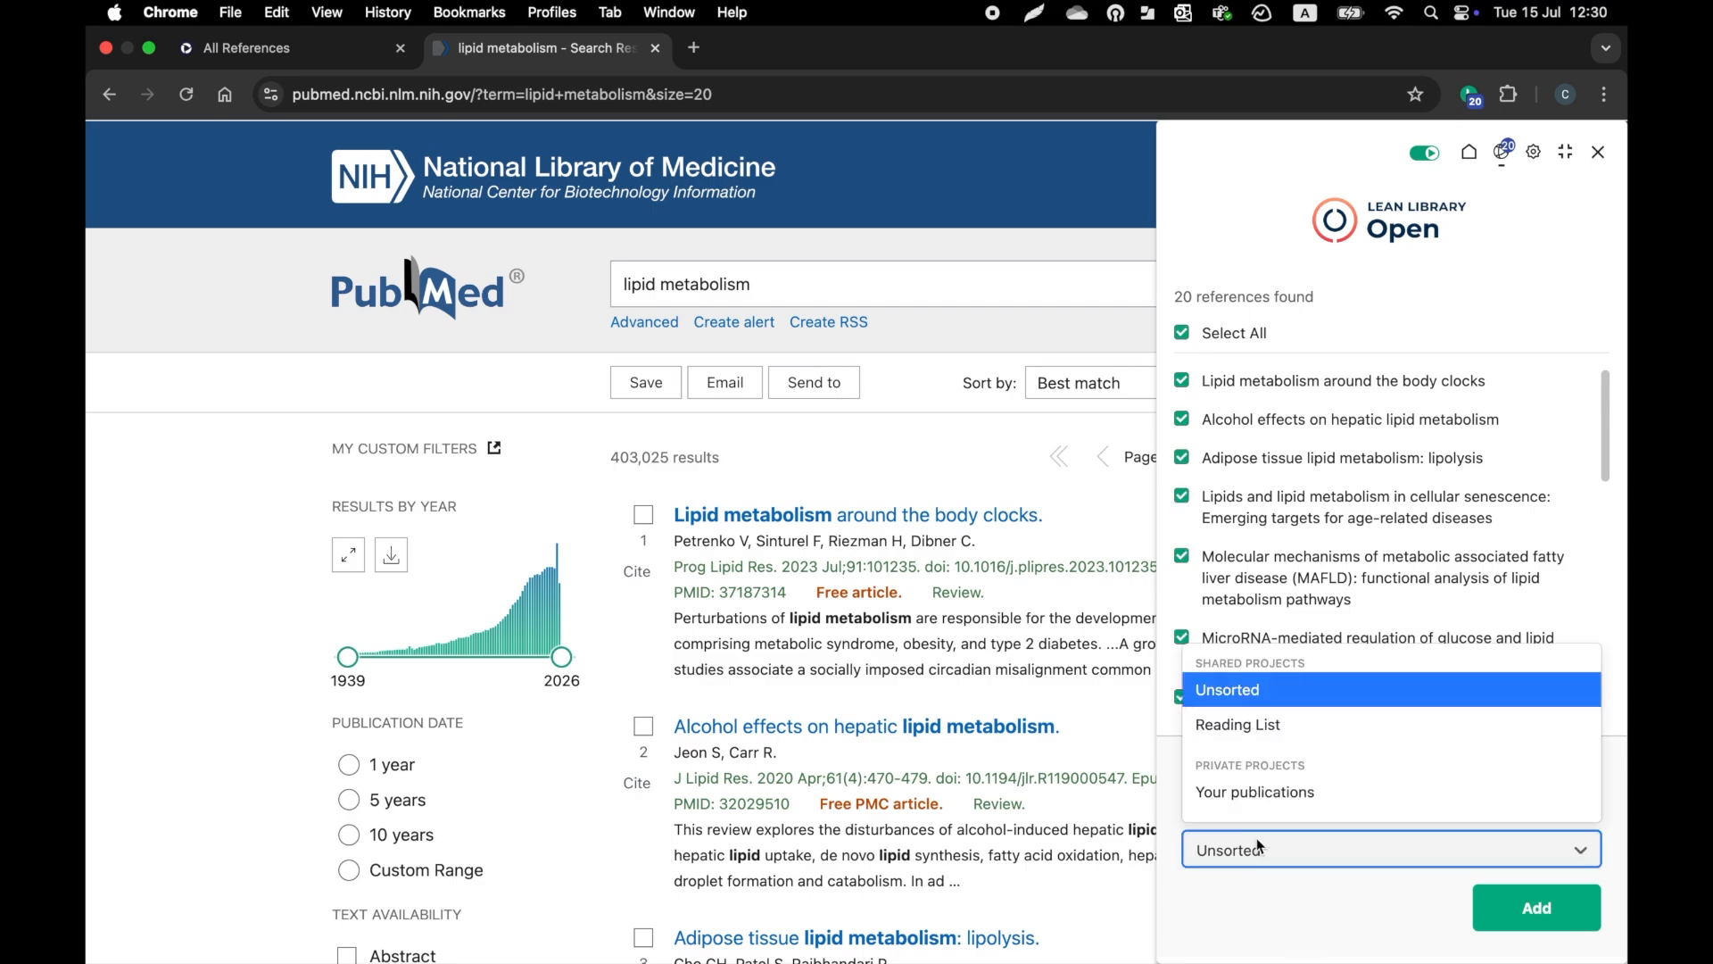
left_click(1245, 691)
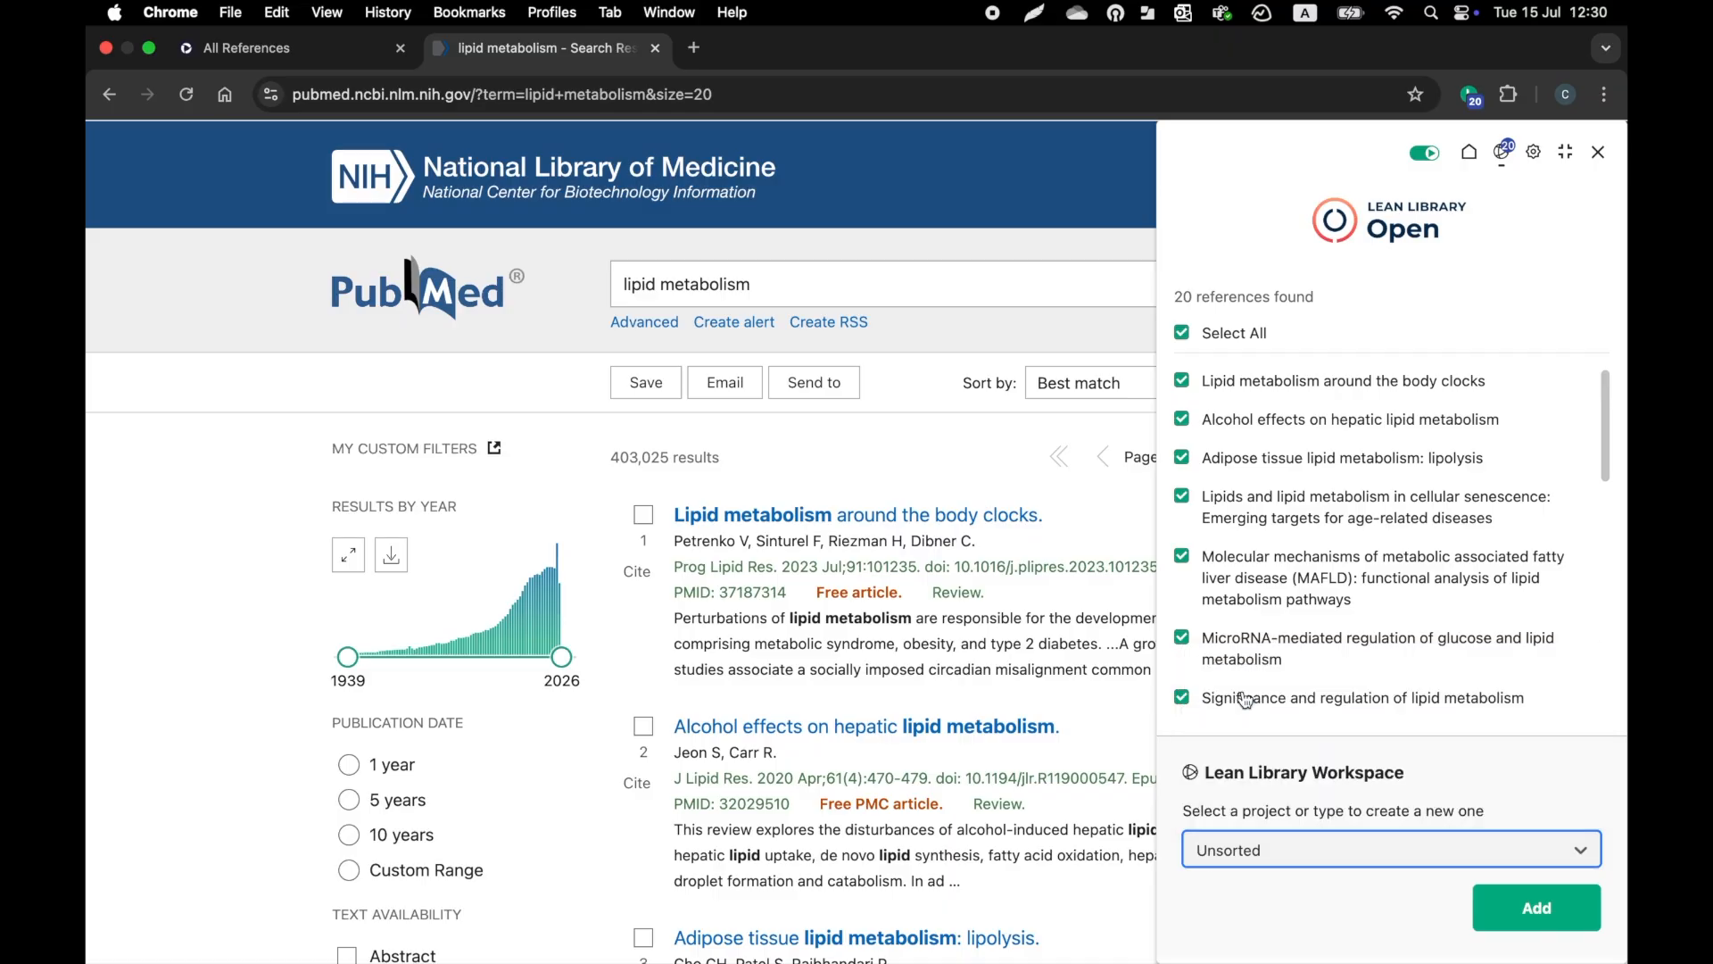
left_click(1537, 905)
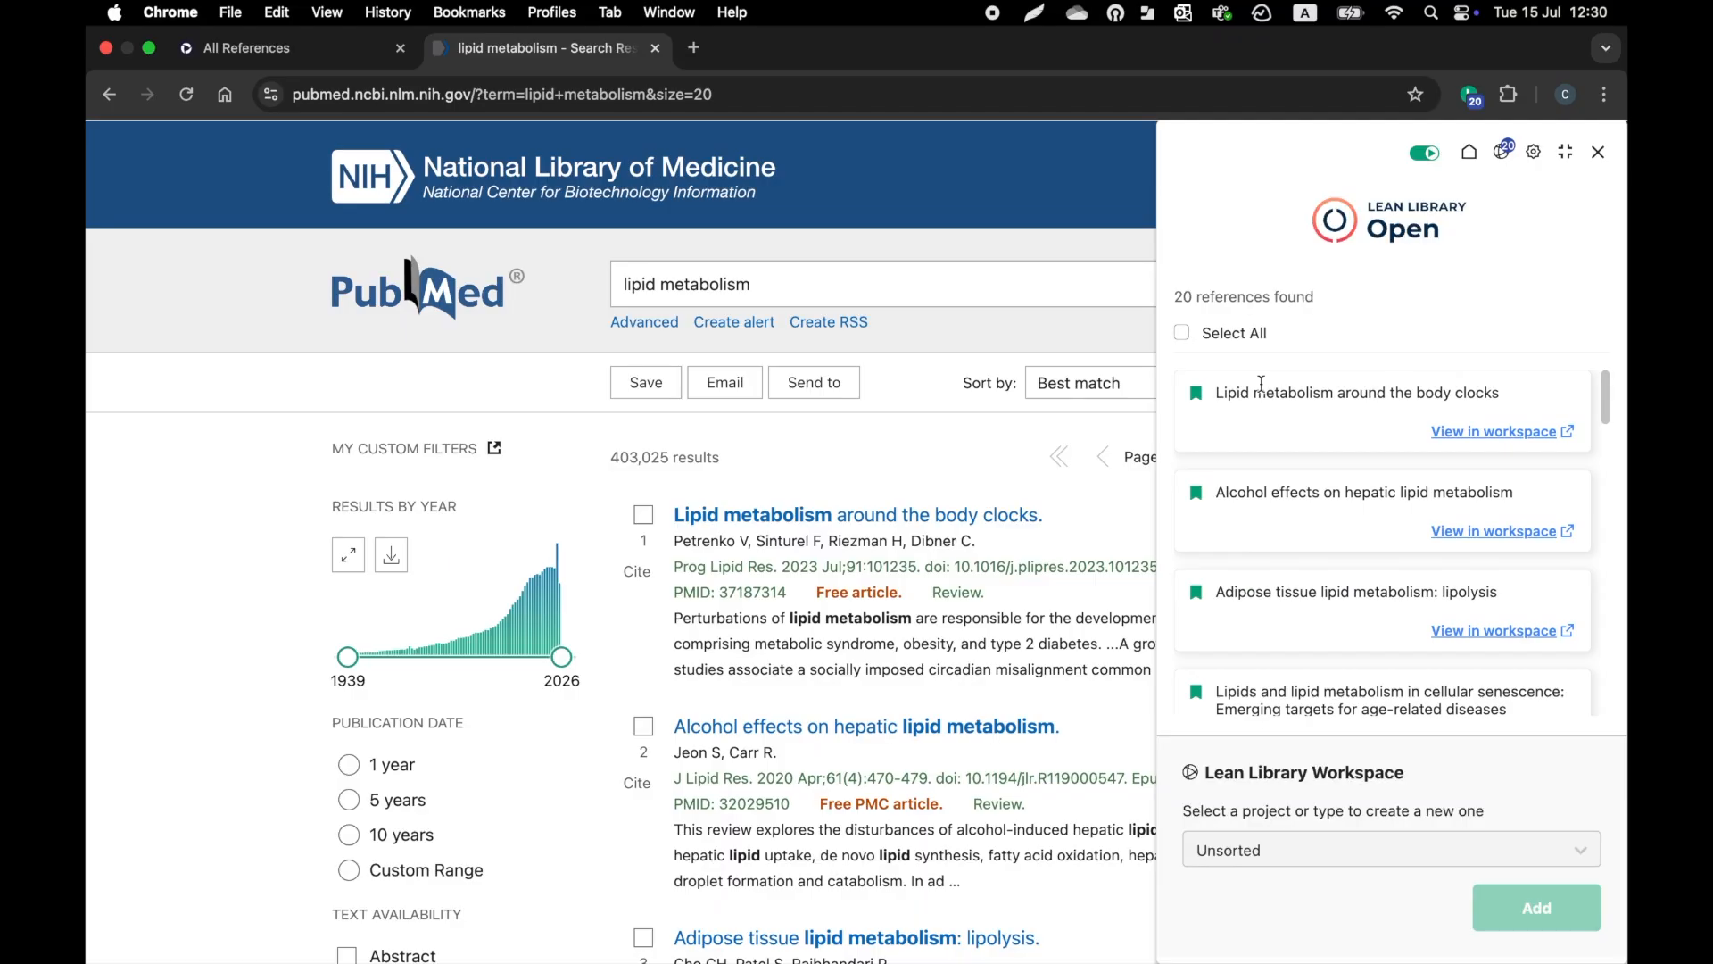
Look over the saved references, return to Lean Library Workspace and update the All references list with the added items
scroll(1337, 412, "down", 5)
scroll(1337, 412, "up", 5)
left_click(284, 51)
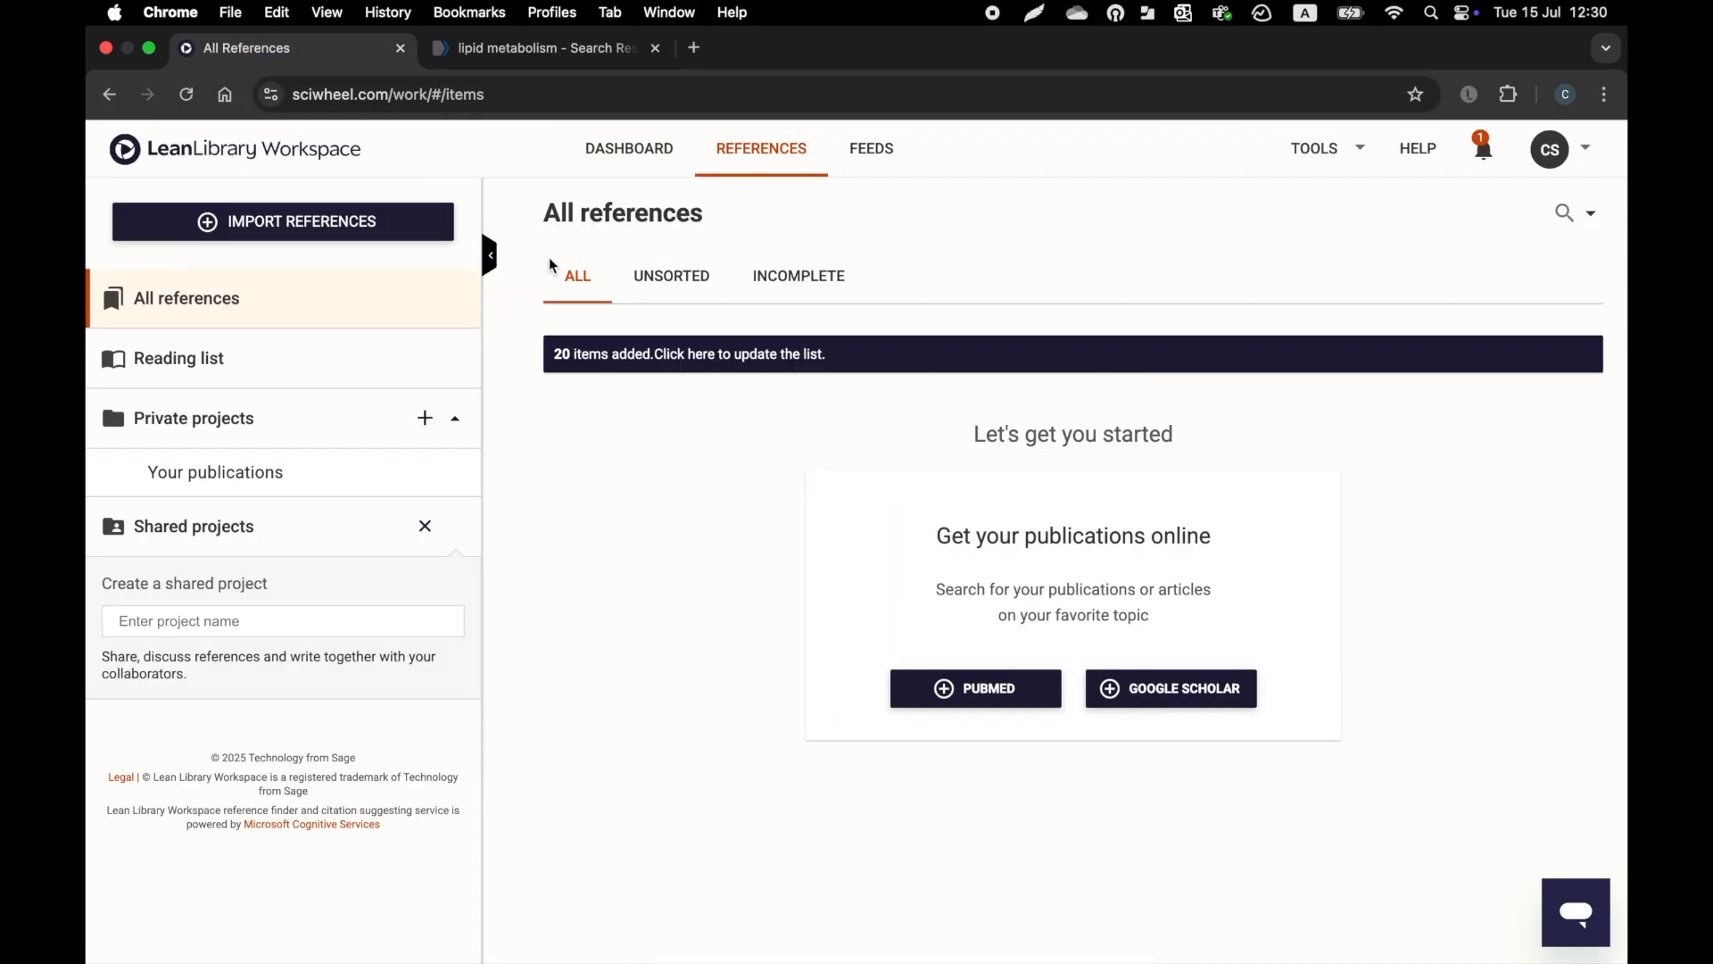
left_click(654, 361)
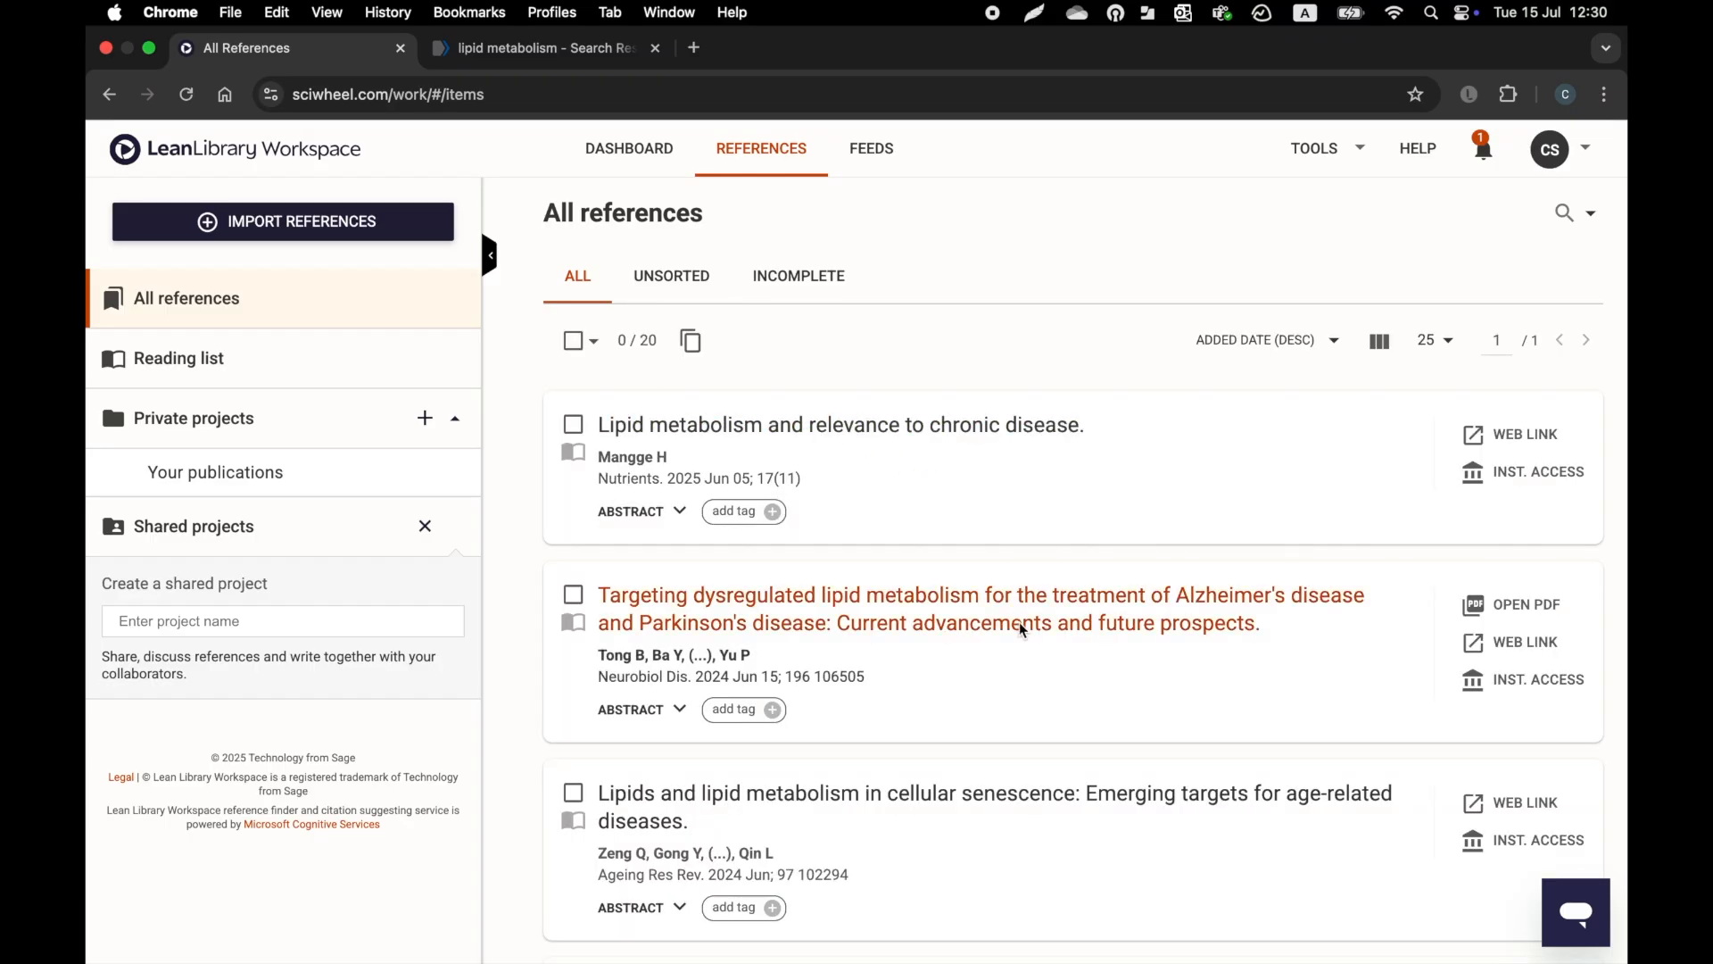
scroll(1019, 623, "down", 3)
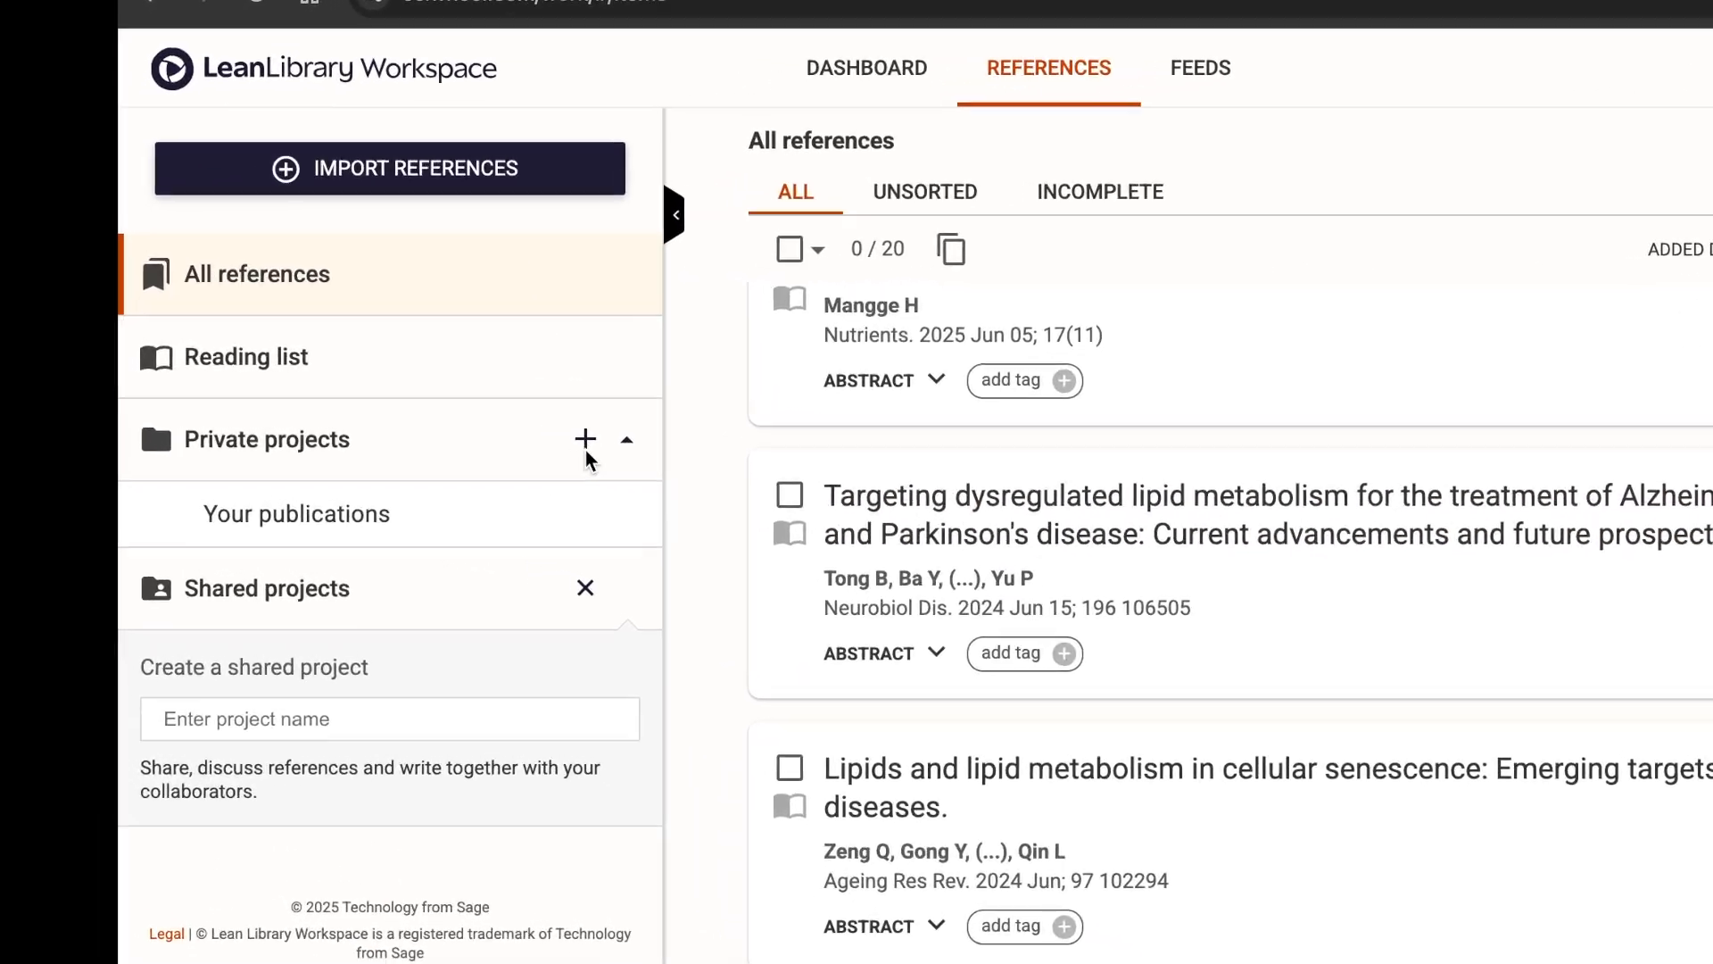
Create a private project named "Lipid Metabolism"
left_click(585, 440)
type("Lipid Metabolis")
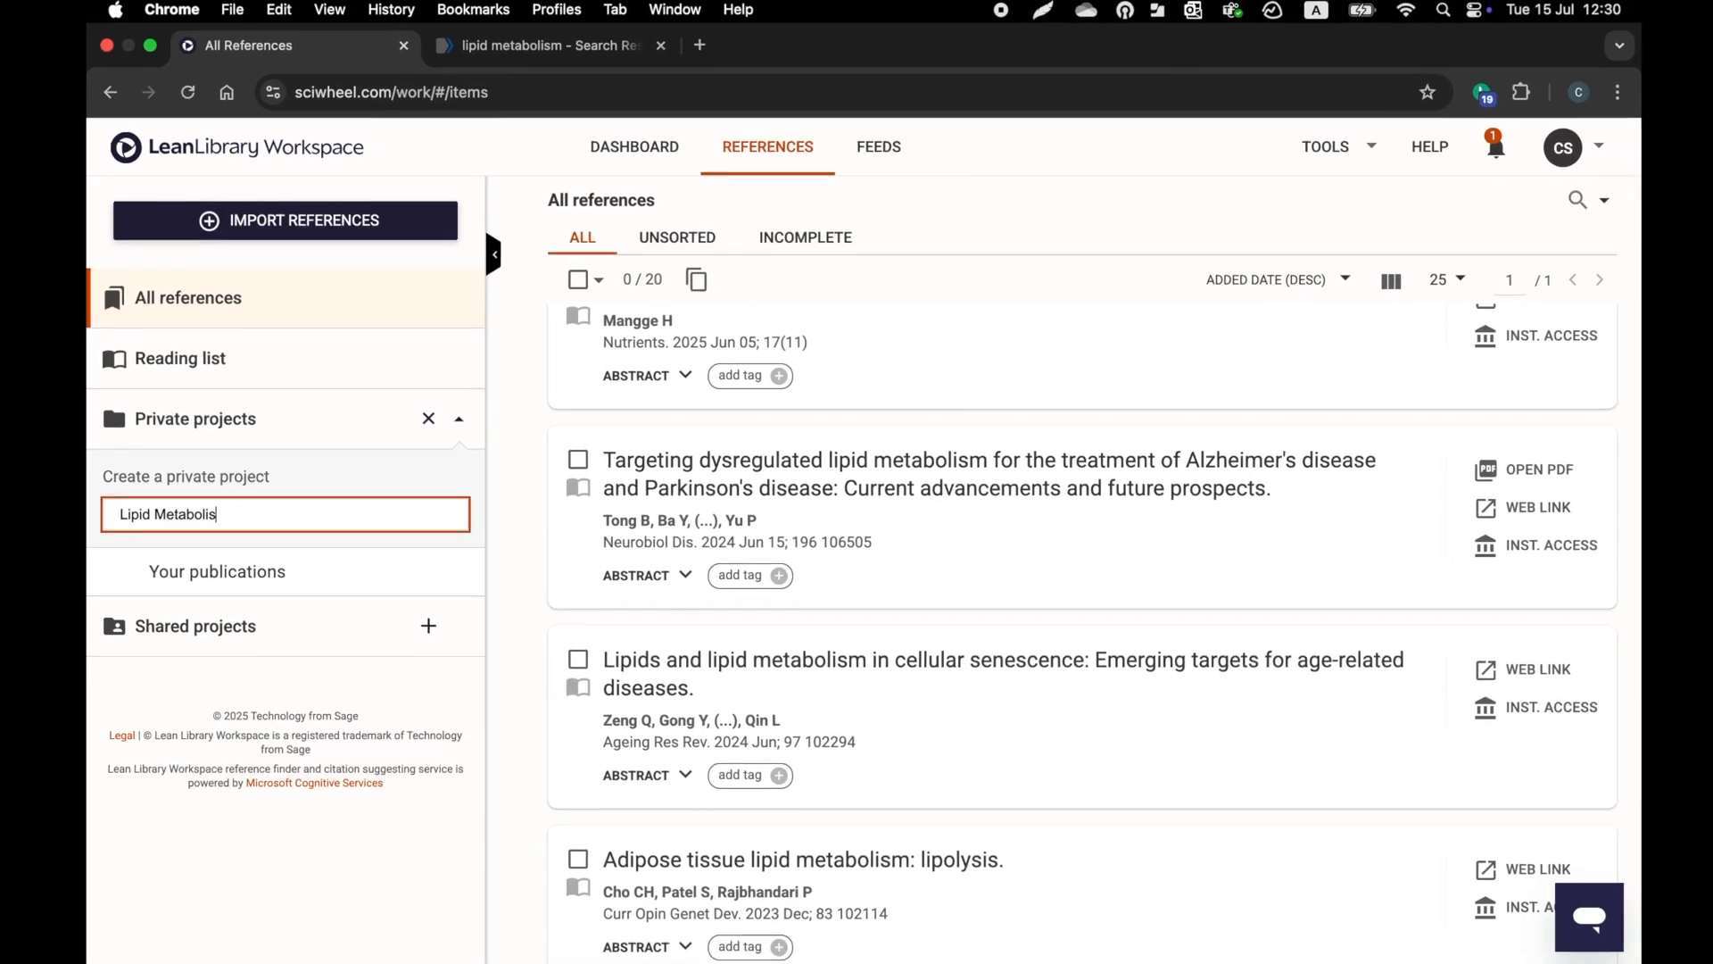
type("m")
key("Return")
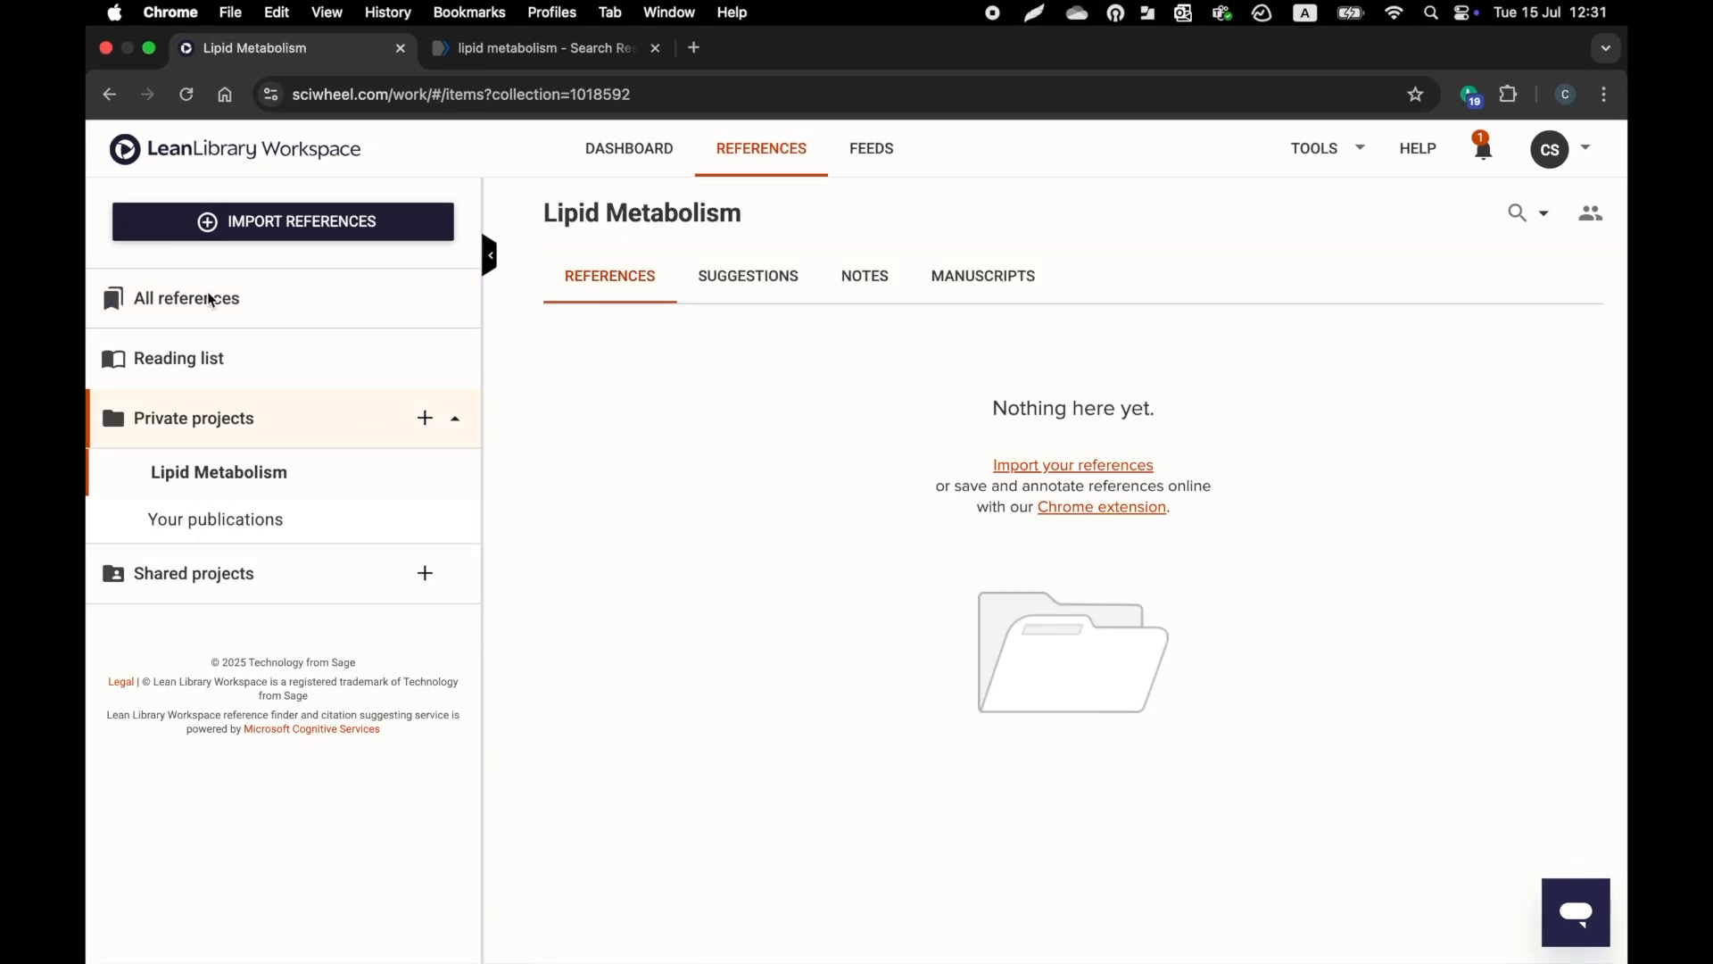
Add every item in All references to the Lipid Metabolism project
left_click(211, 300)
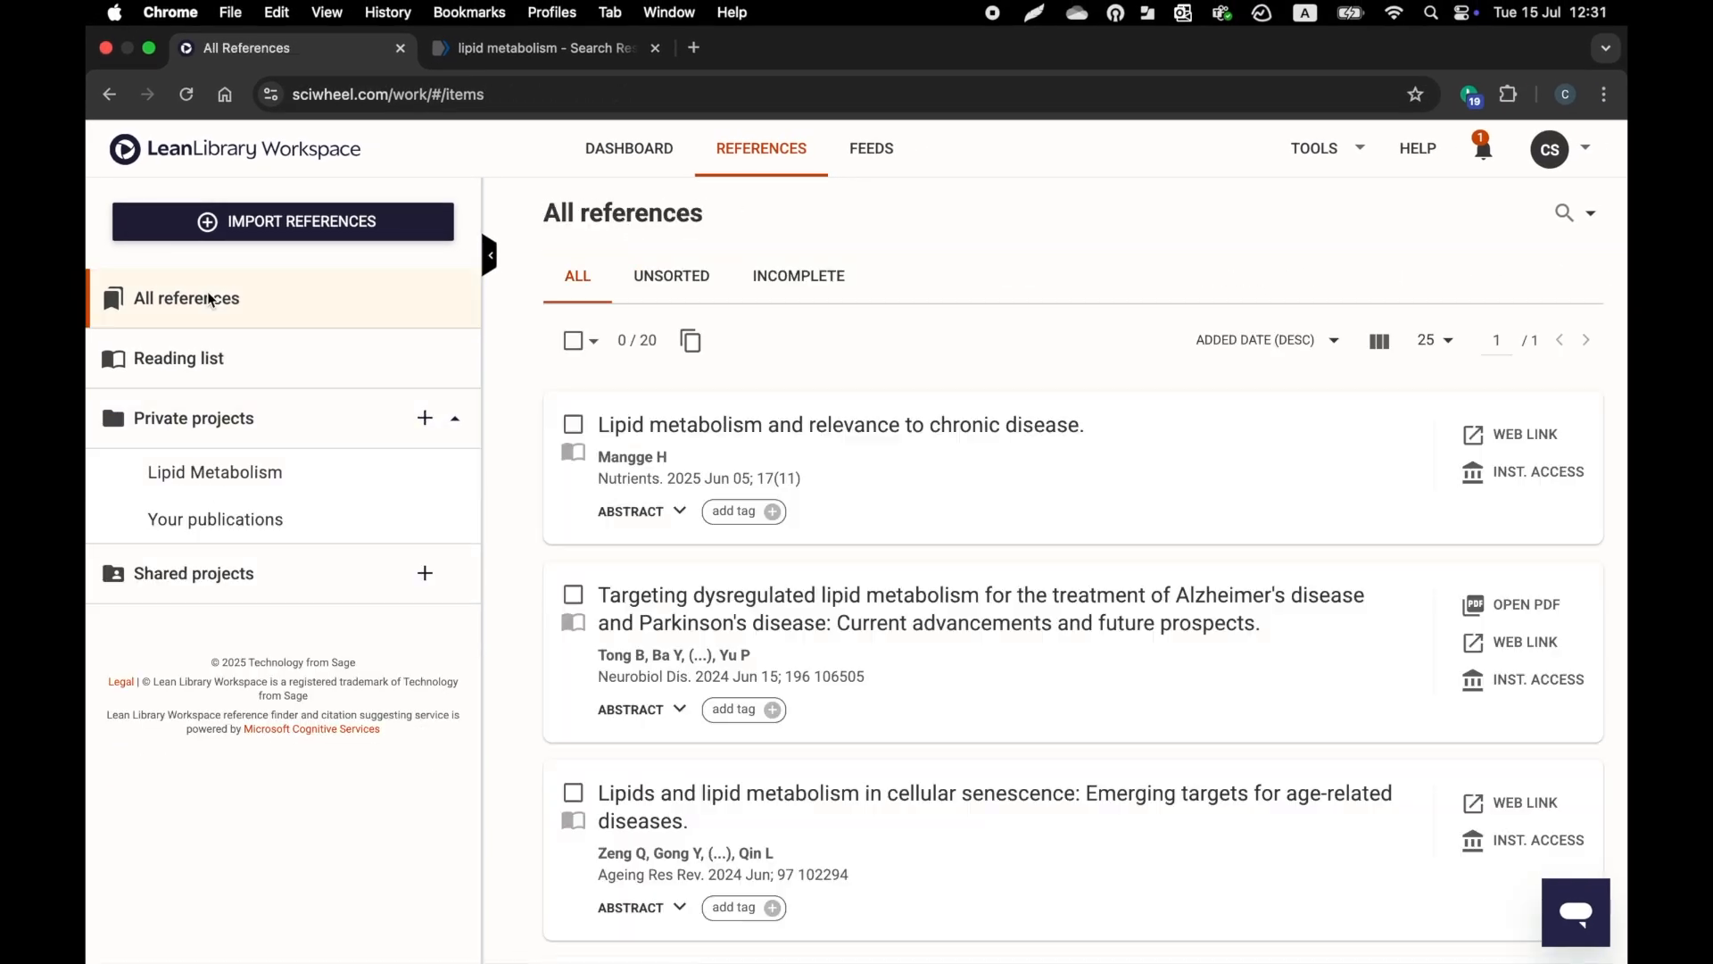
left_click(594, 342)
left_click(597, 382)
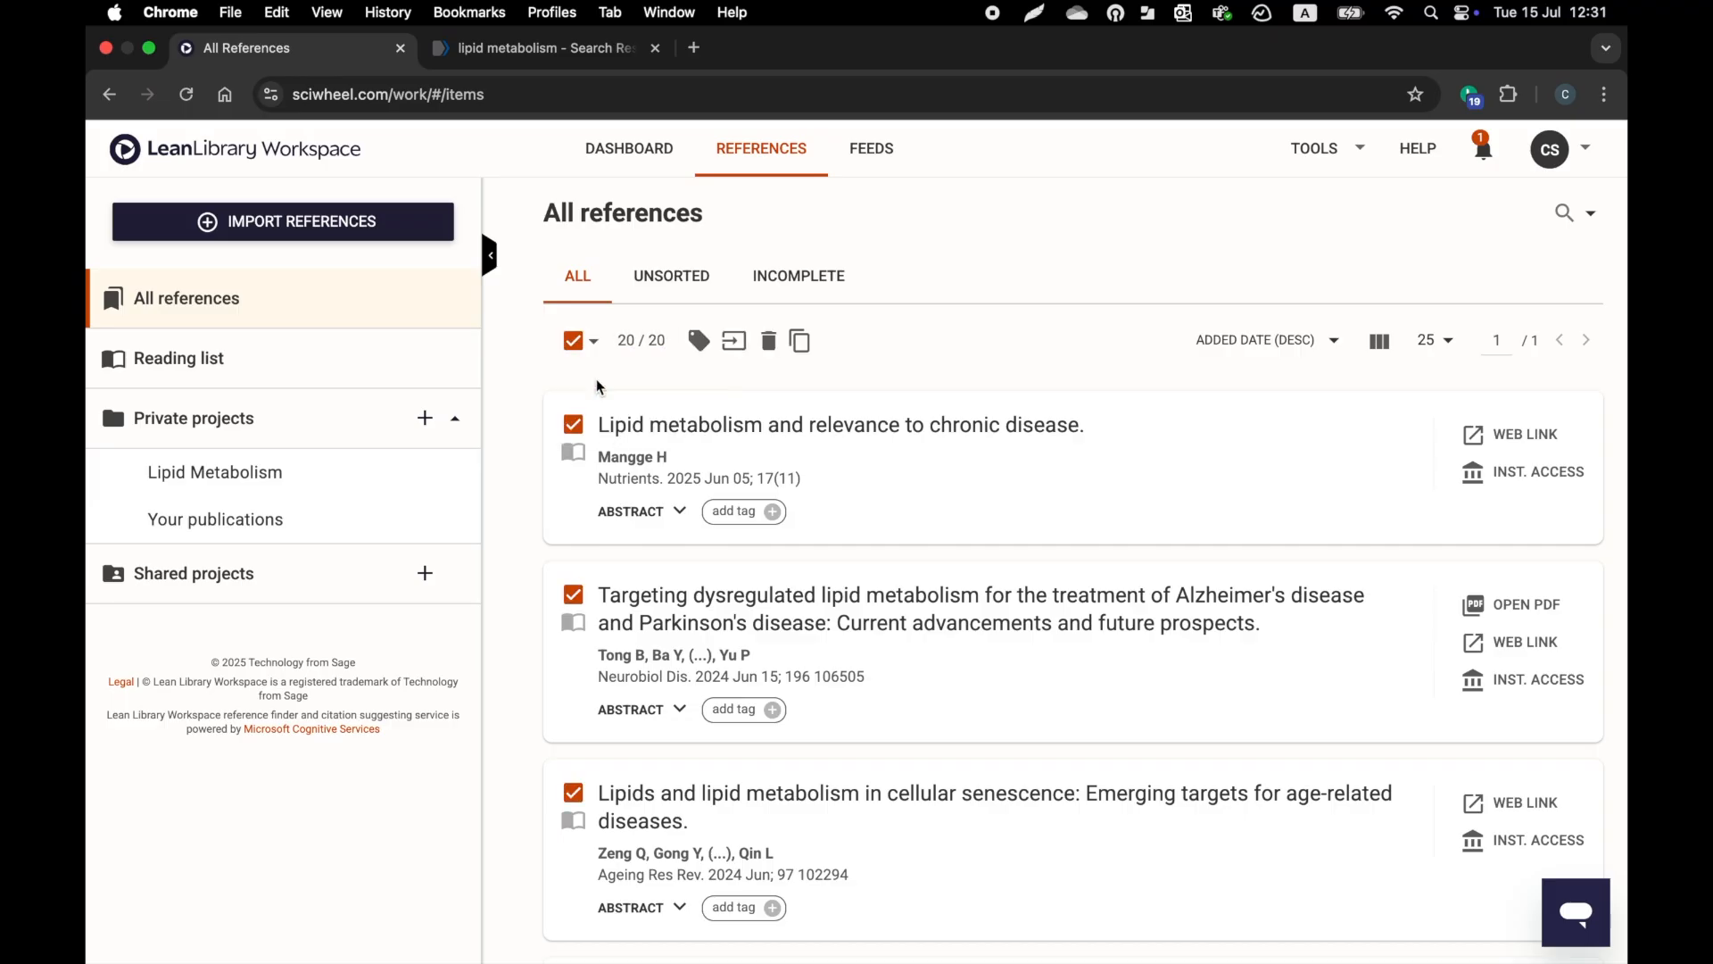
left_click_drag(863, 461, 258, 484)
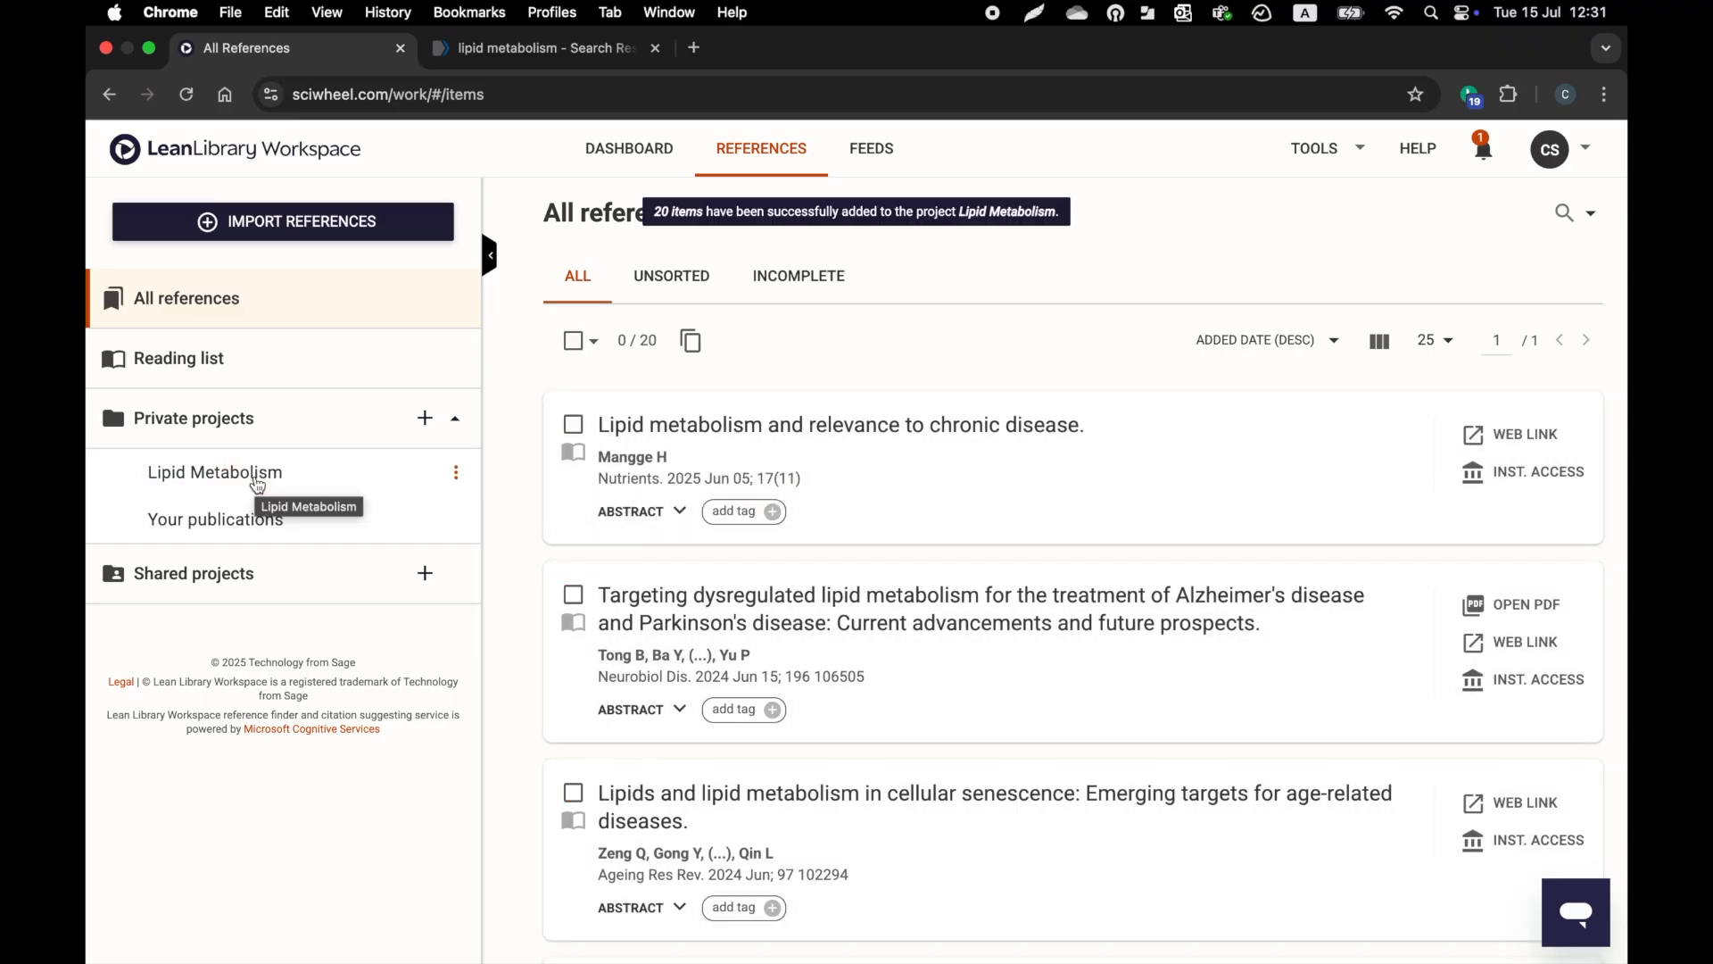
From the Lipid Metabolism project's suggestions, add "The brain-body energy conservation model of aging" to the project and dismiss "Obesity-induced neuronal senescence"
left_click(258, 484)
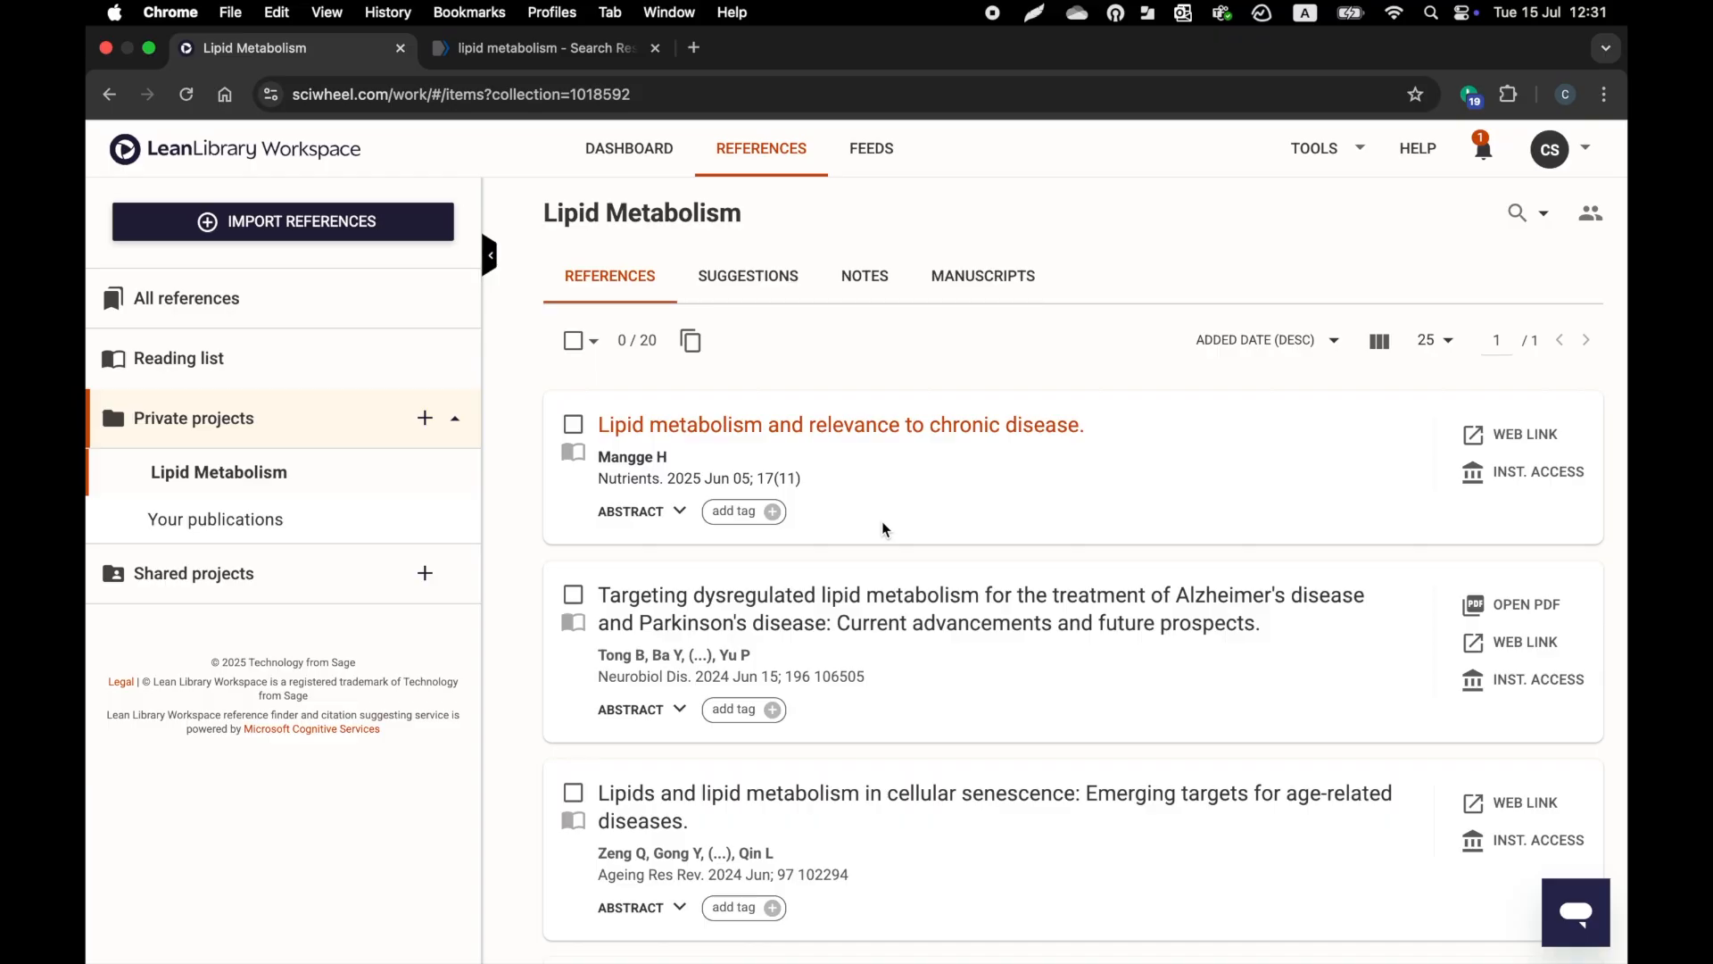
left_click(768, 276)
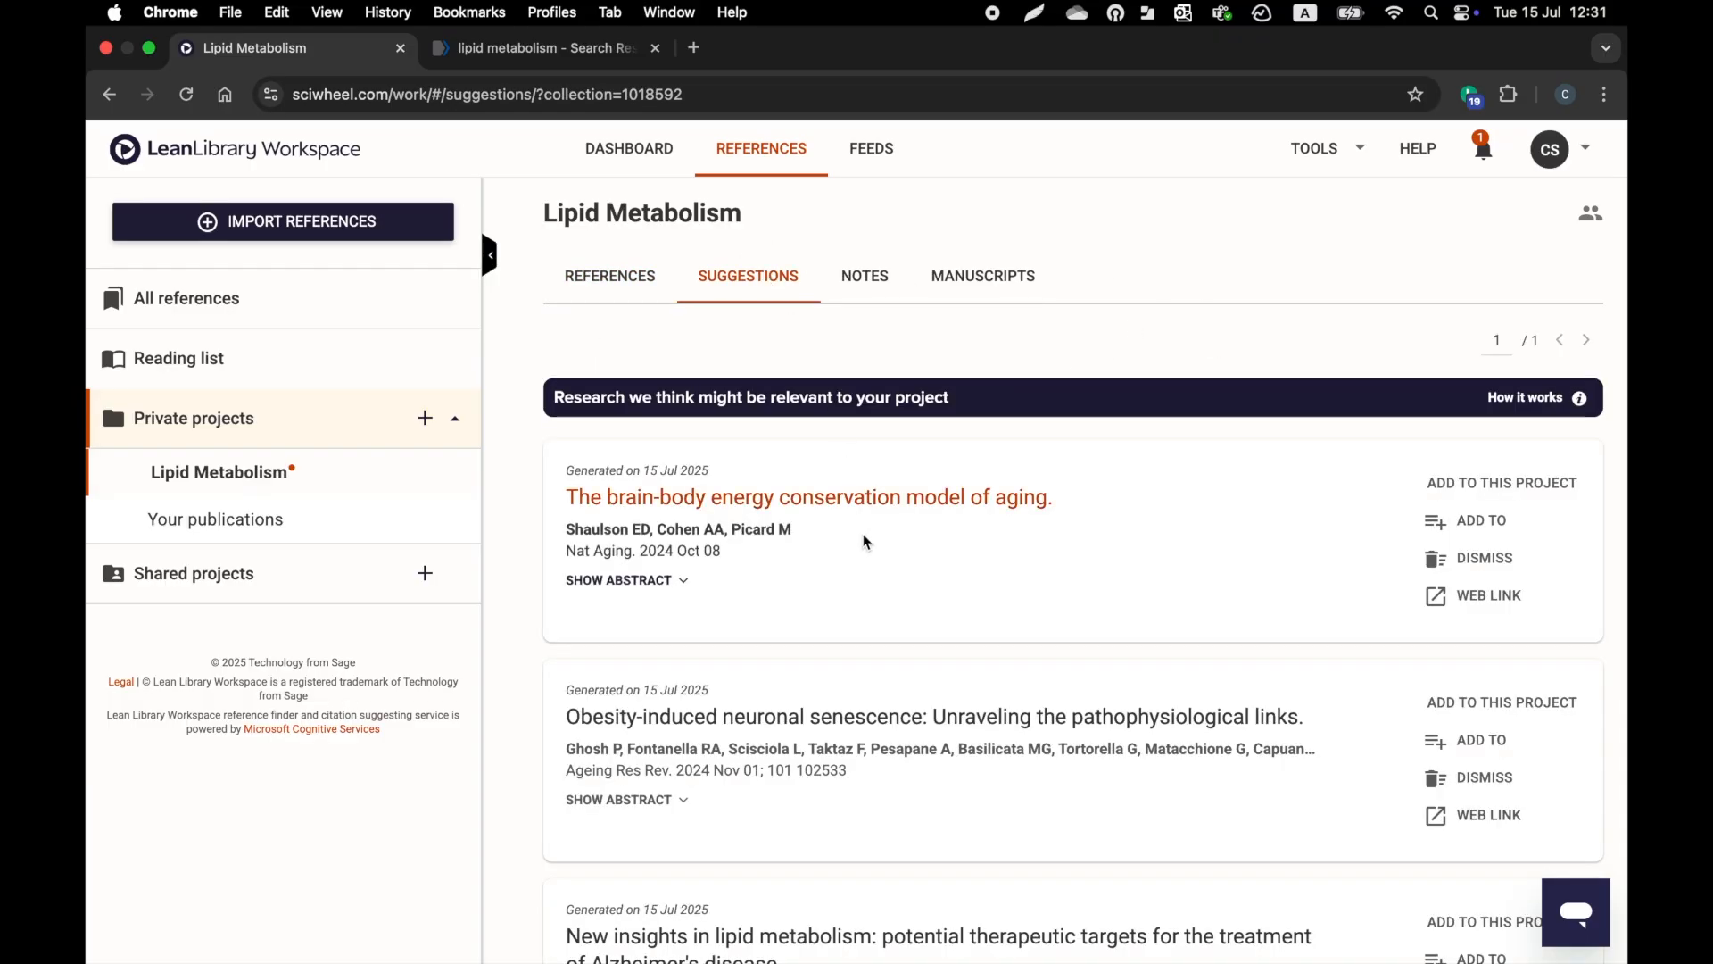
scroll(864, 533, "down", 5)
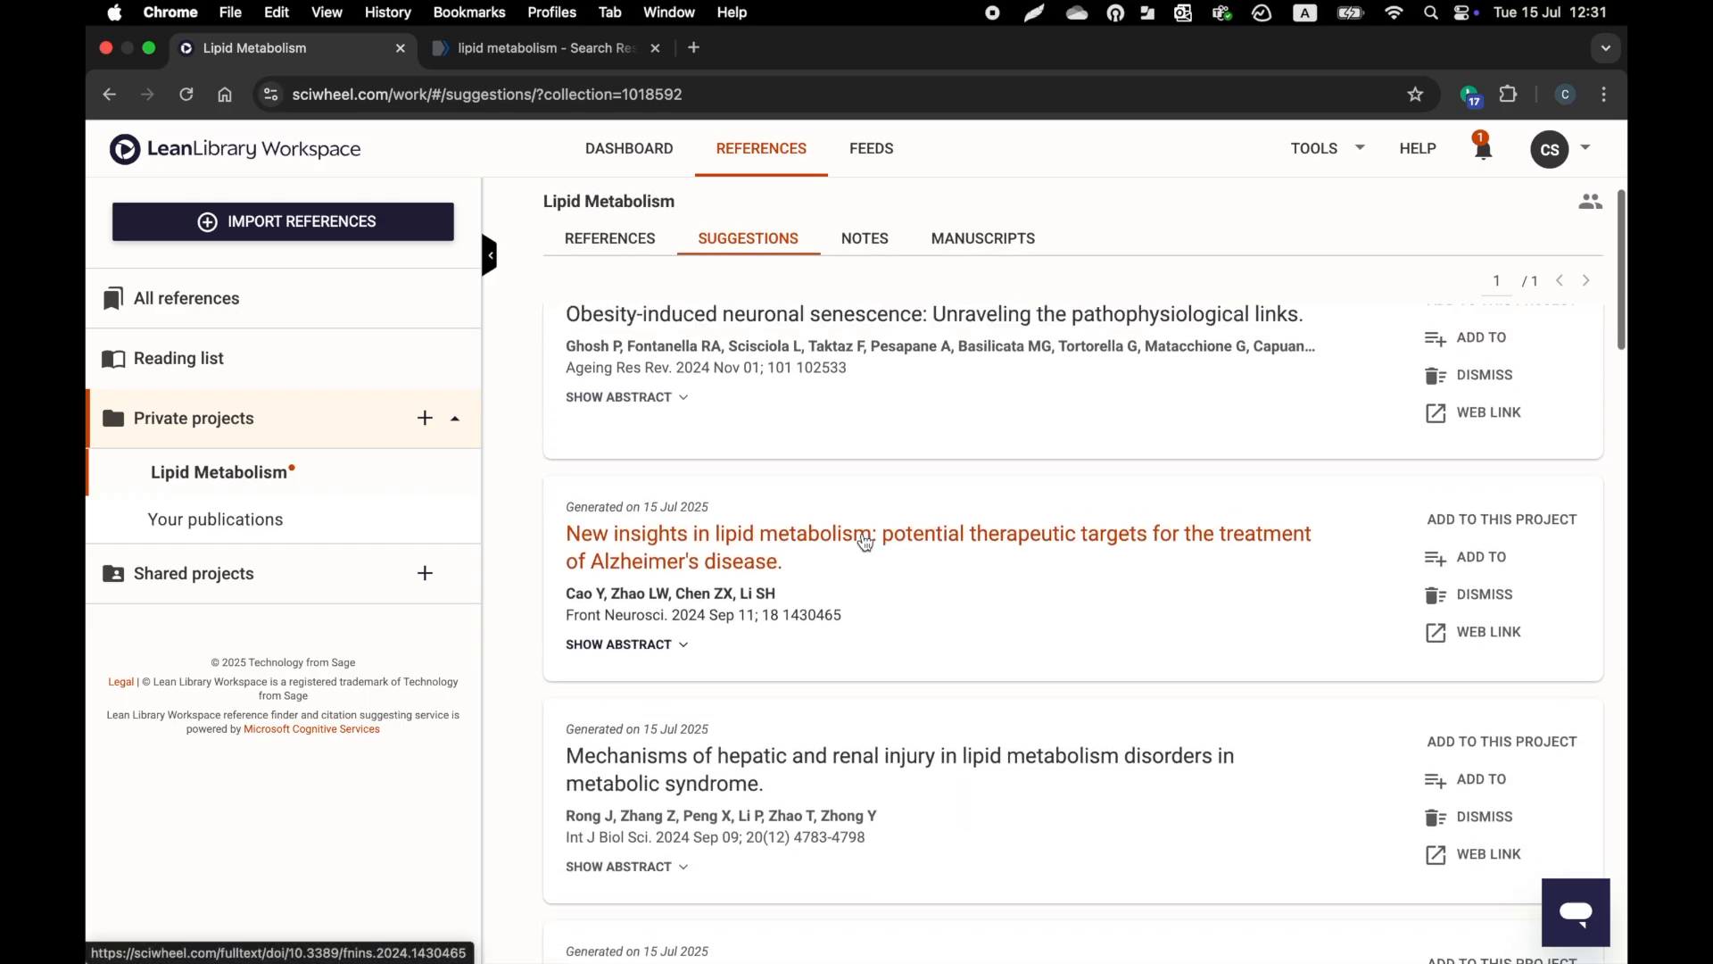
scroll(863, 534, "up", 5)
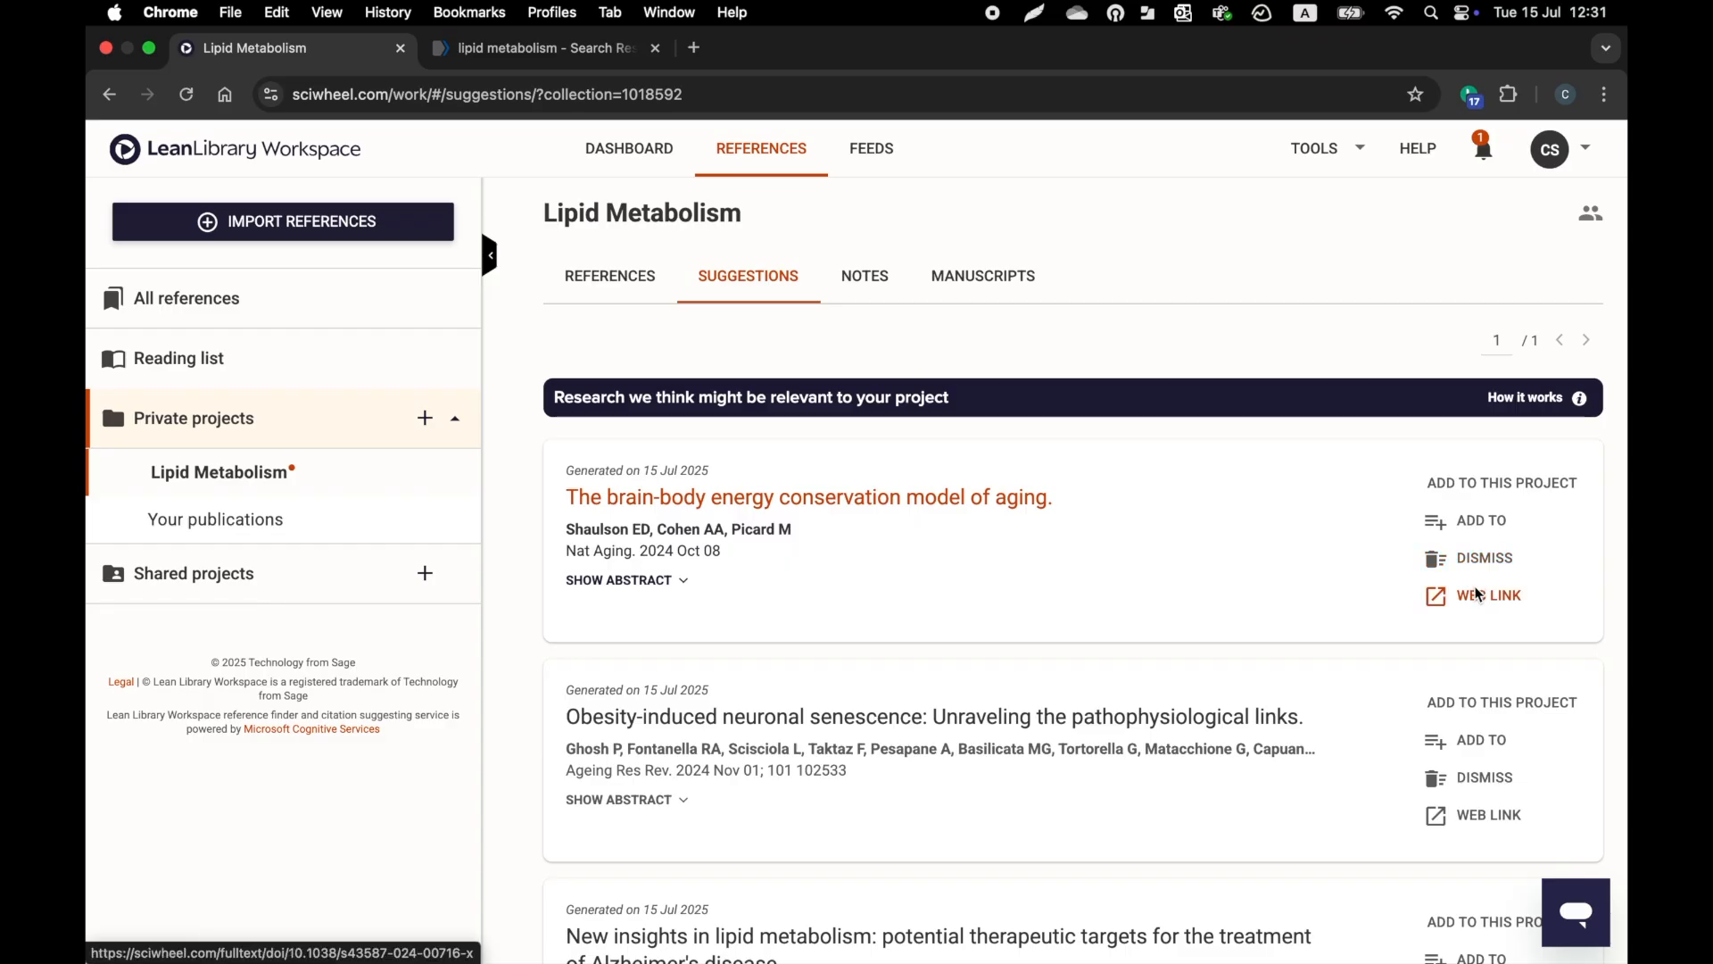
left_click(1476, 485)
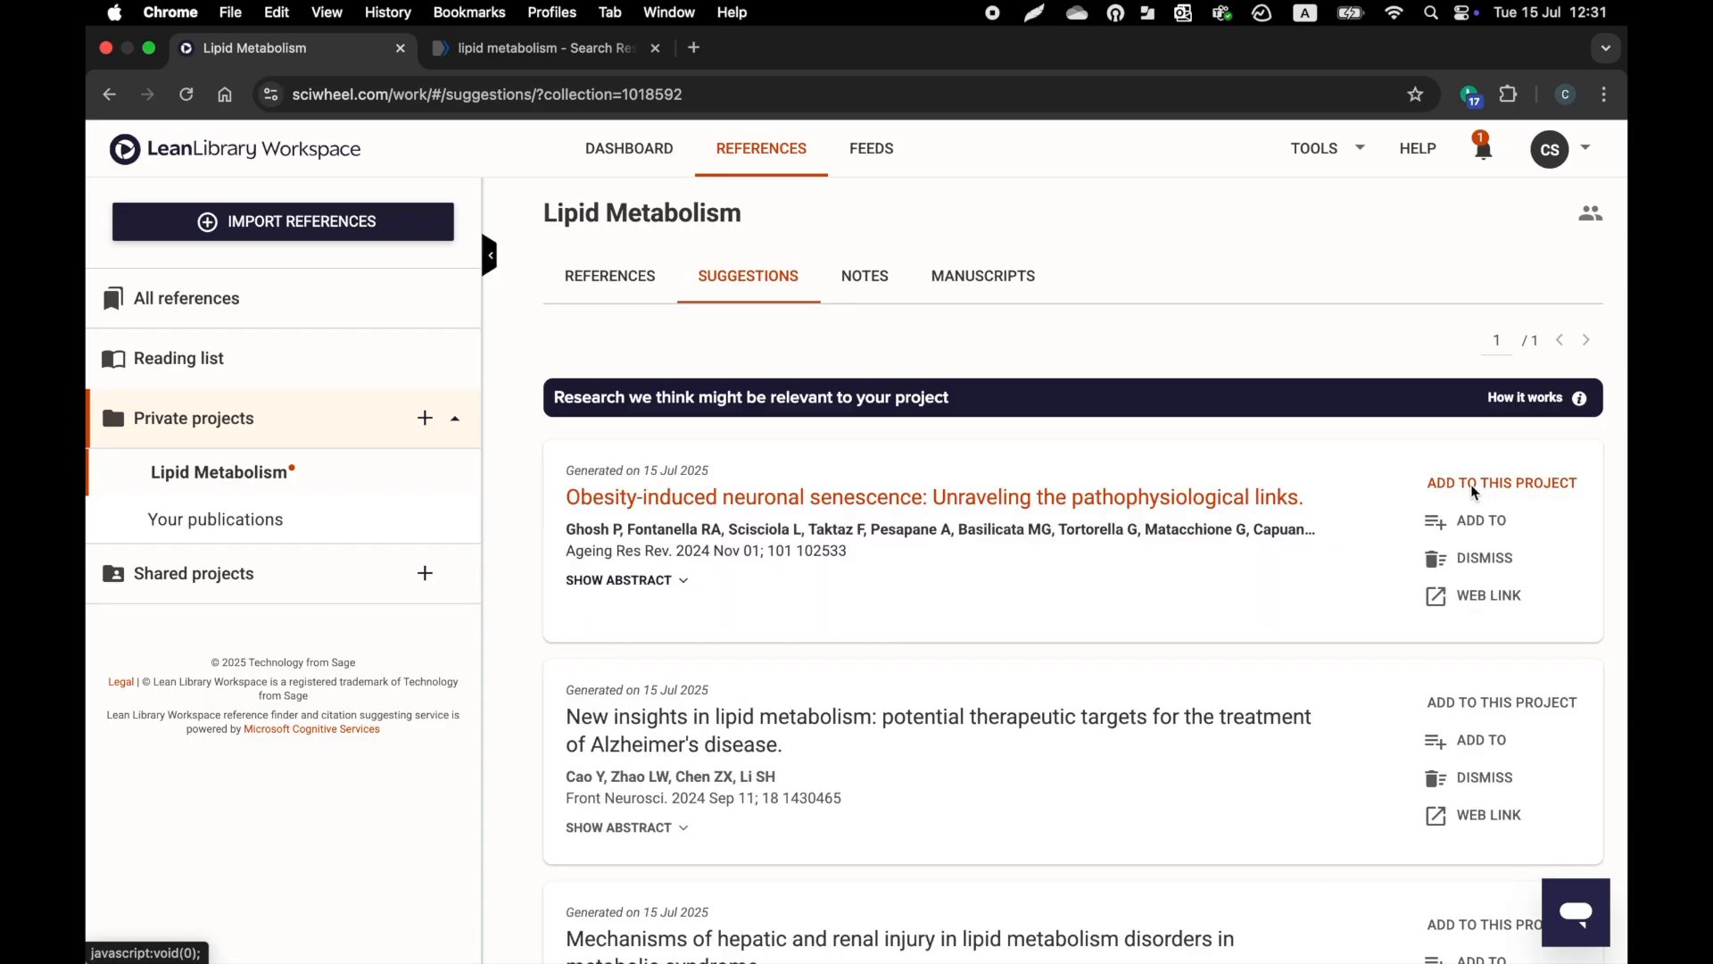
left_click(1473, 560)
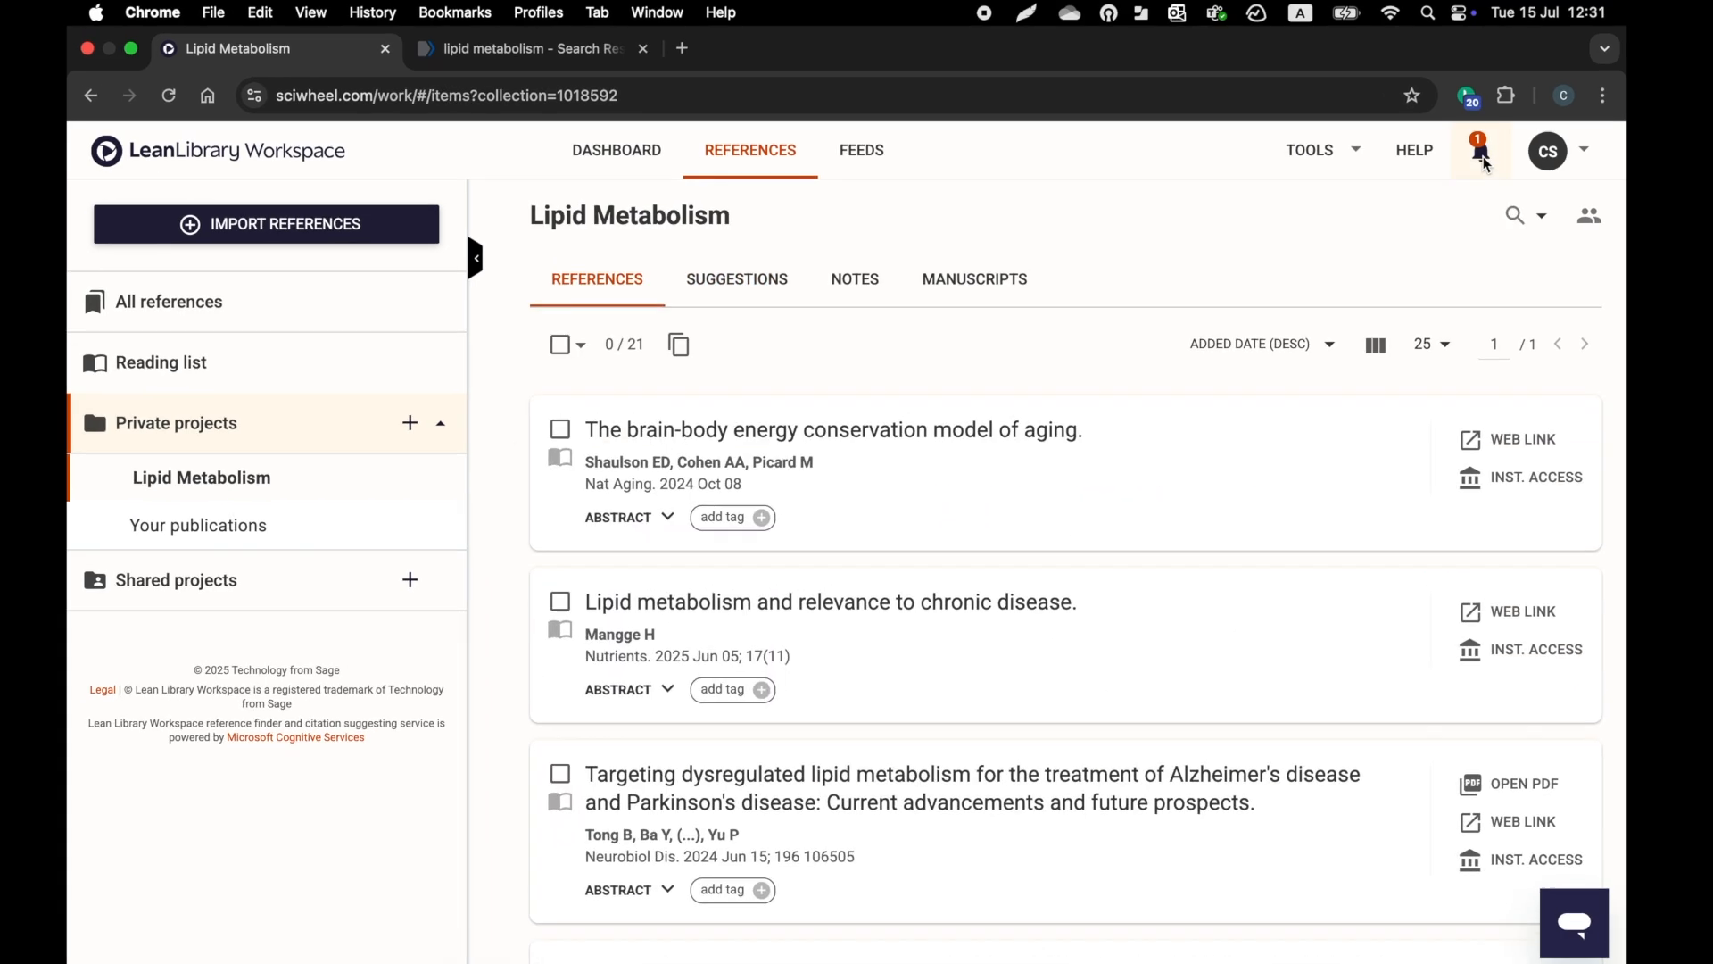
Accept the pending invitation to join the Lipid Nanoparticles project
left_click(1481, 153)
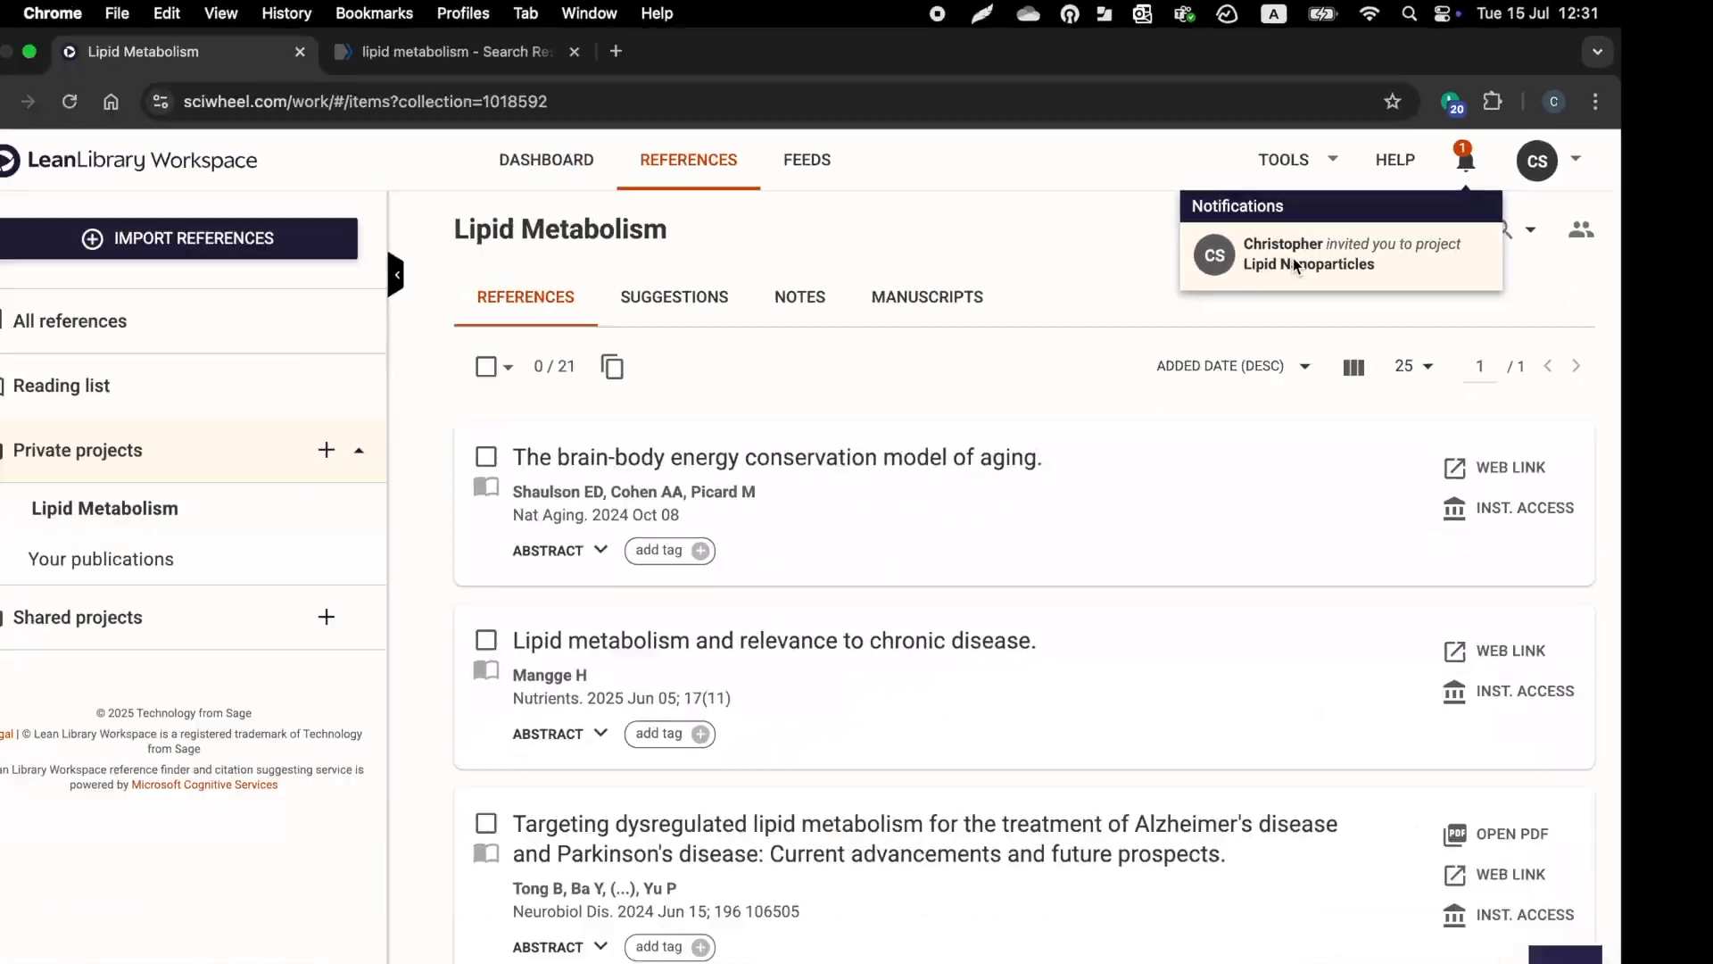
left_click(1296, 264)
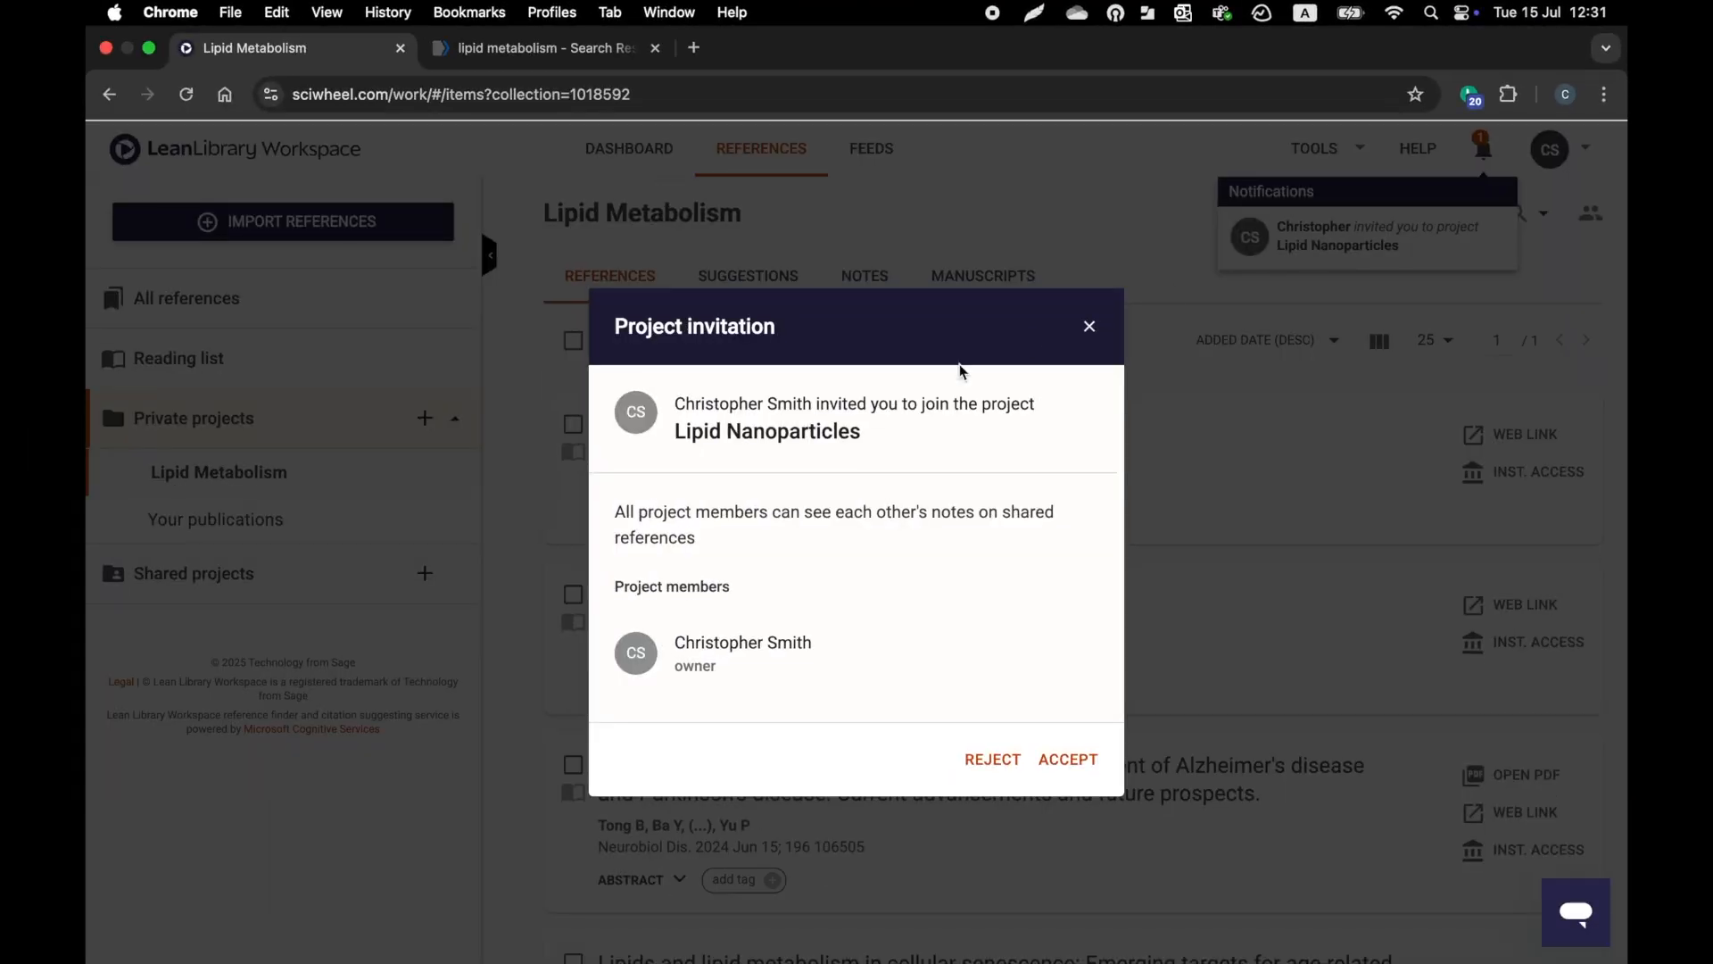
left_click(1073, 758)
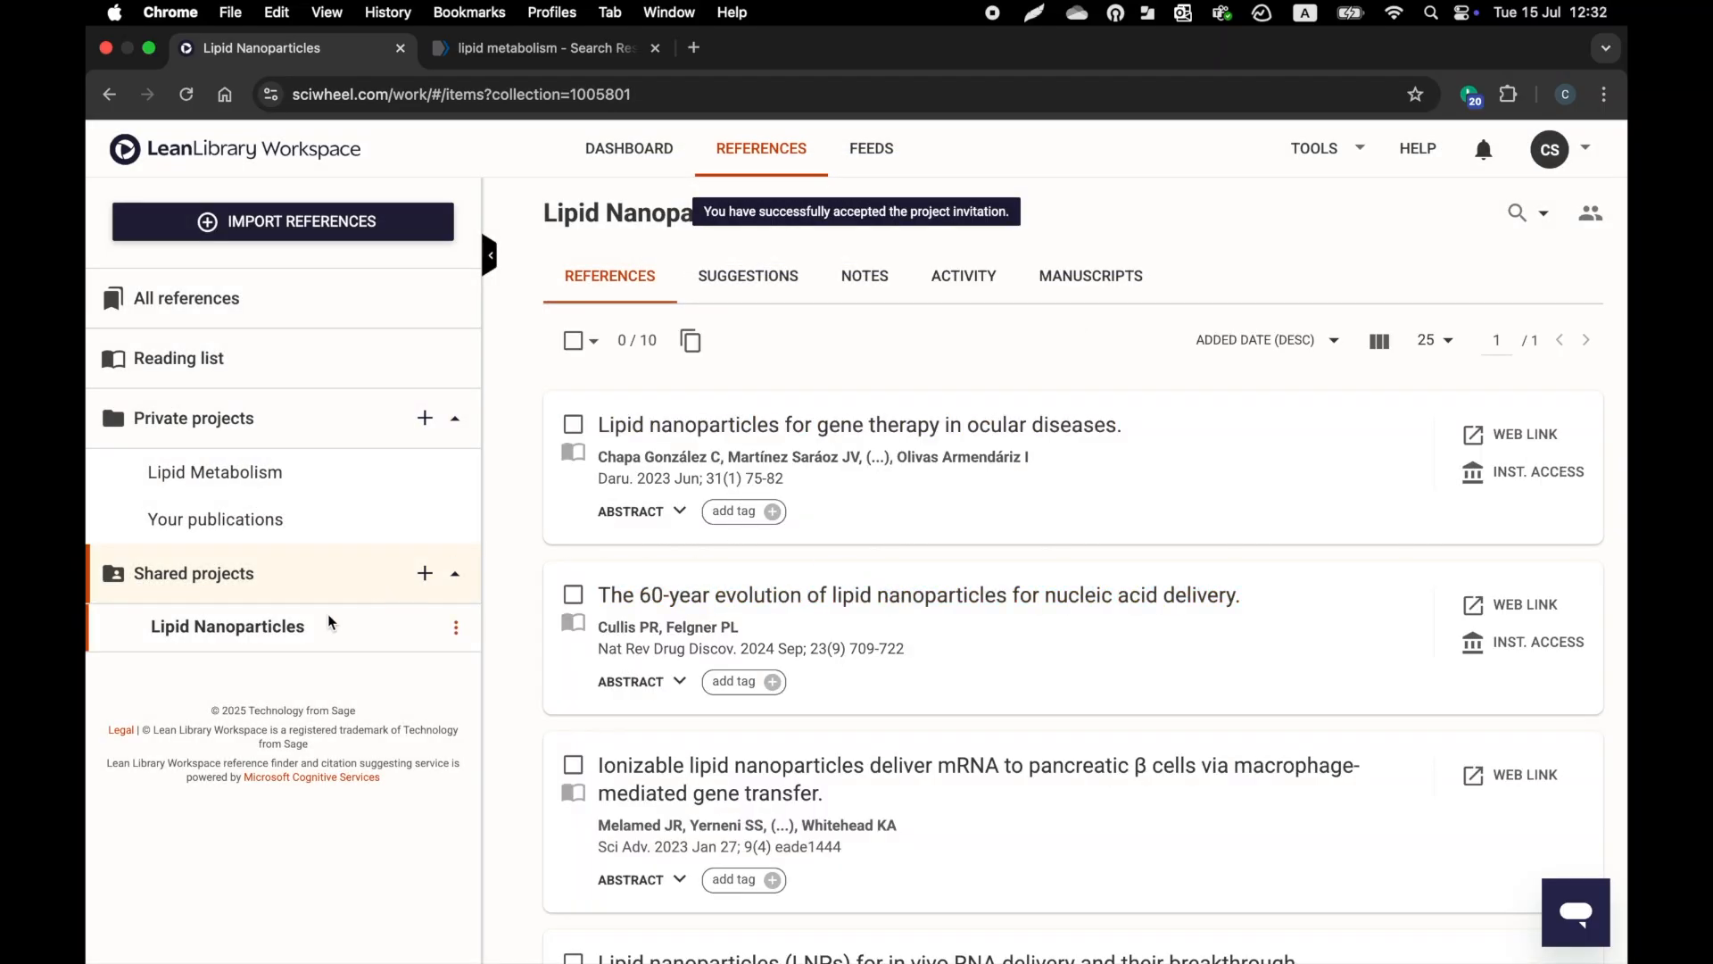
Look through the shared Lipid Nanoparticles project's references, suggestions and notes
left_click(328, 624)
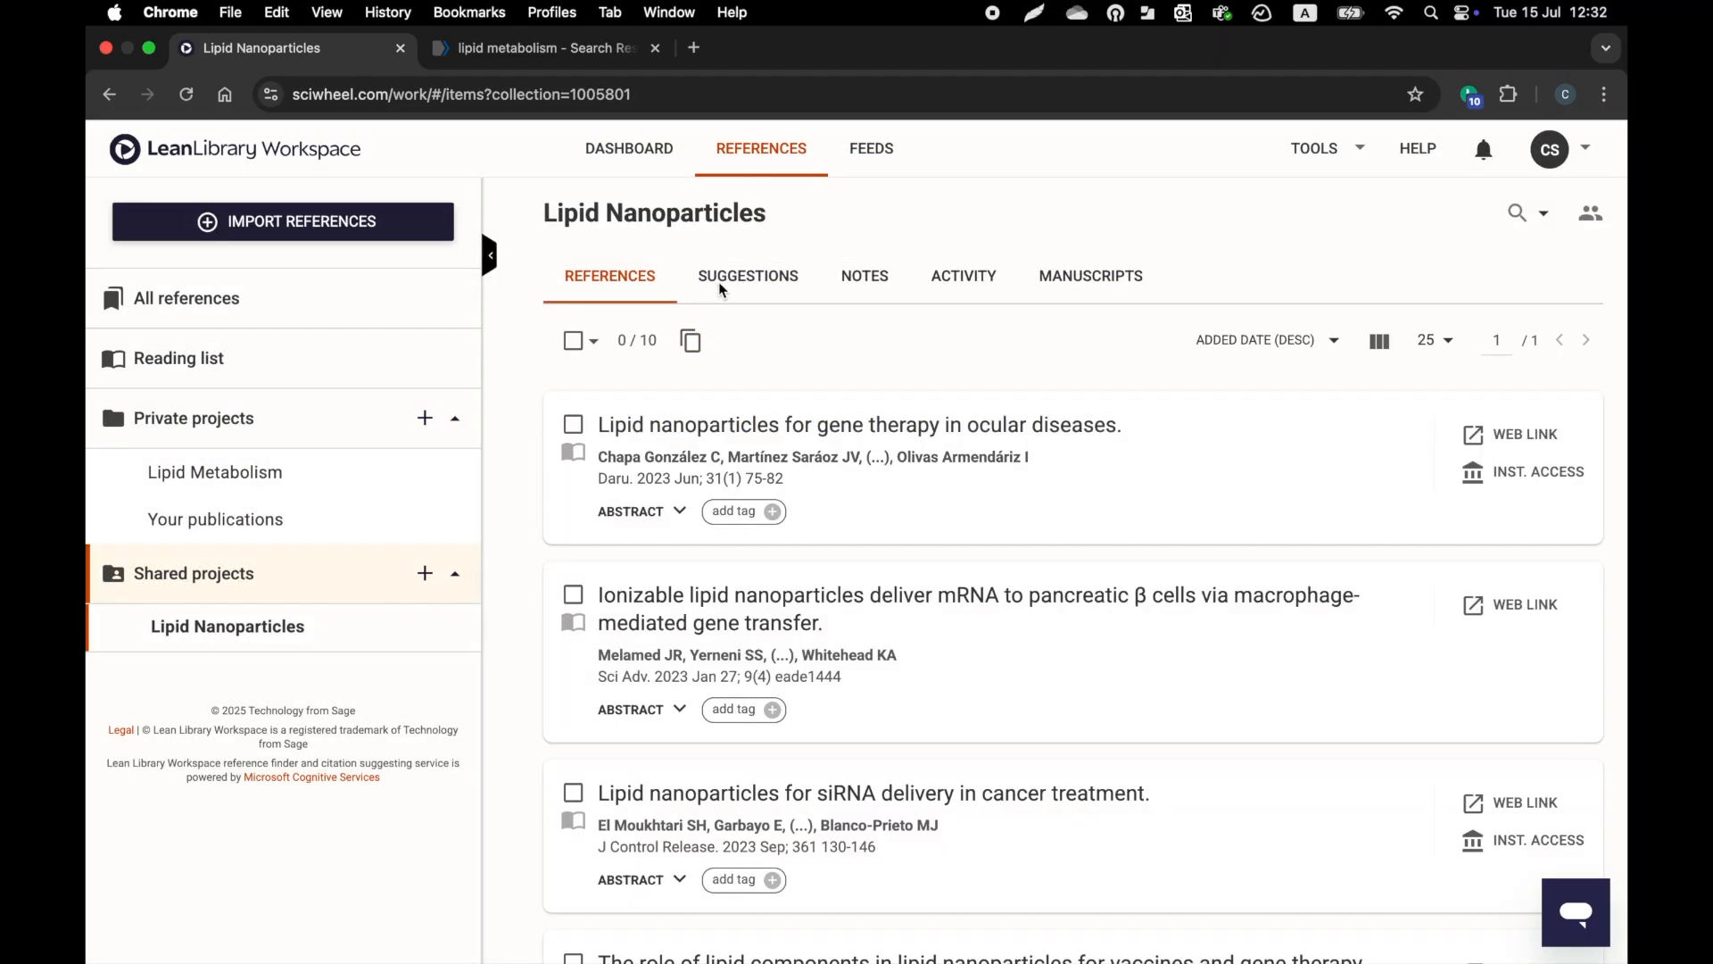
left_click(759, 275)
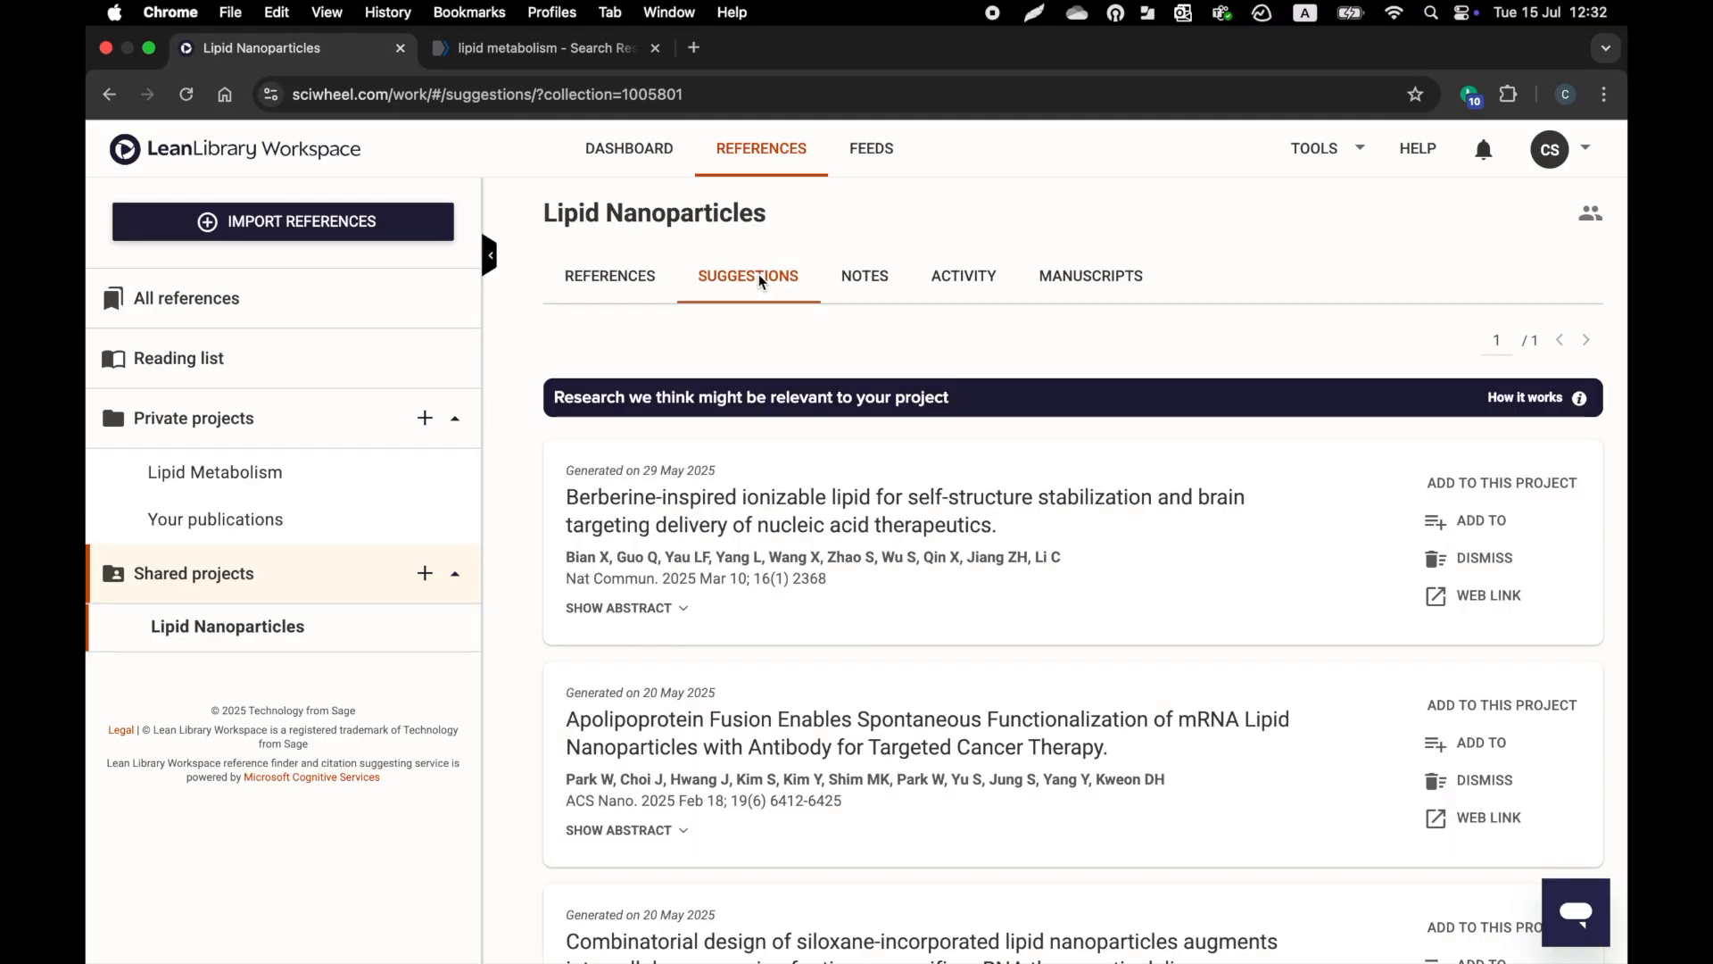
left_click(870, 289)
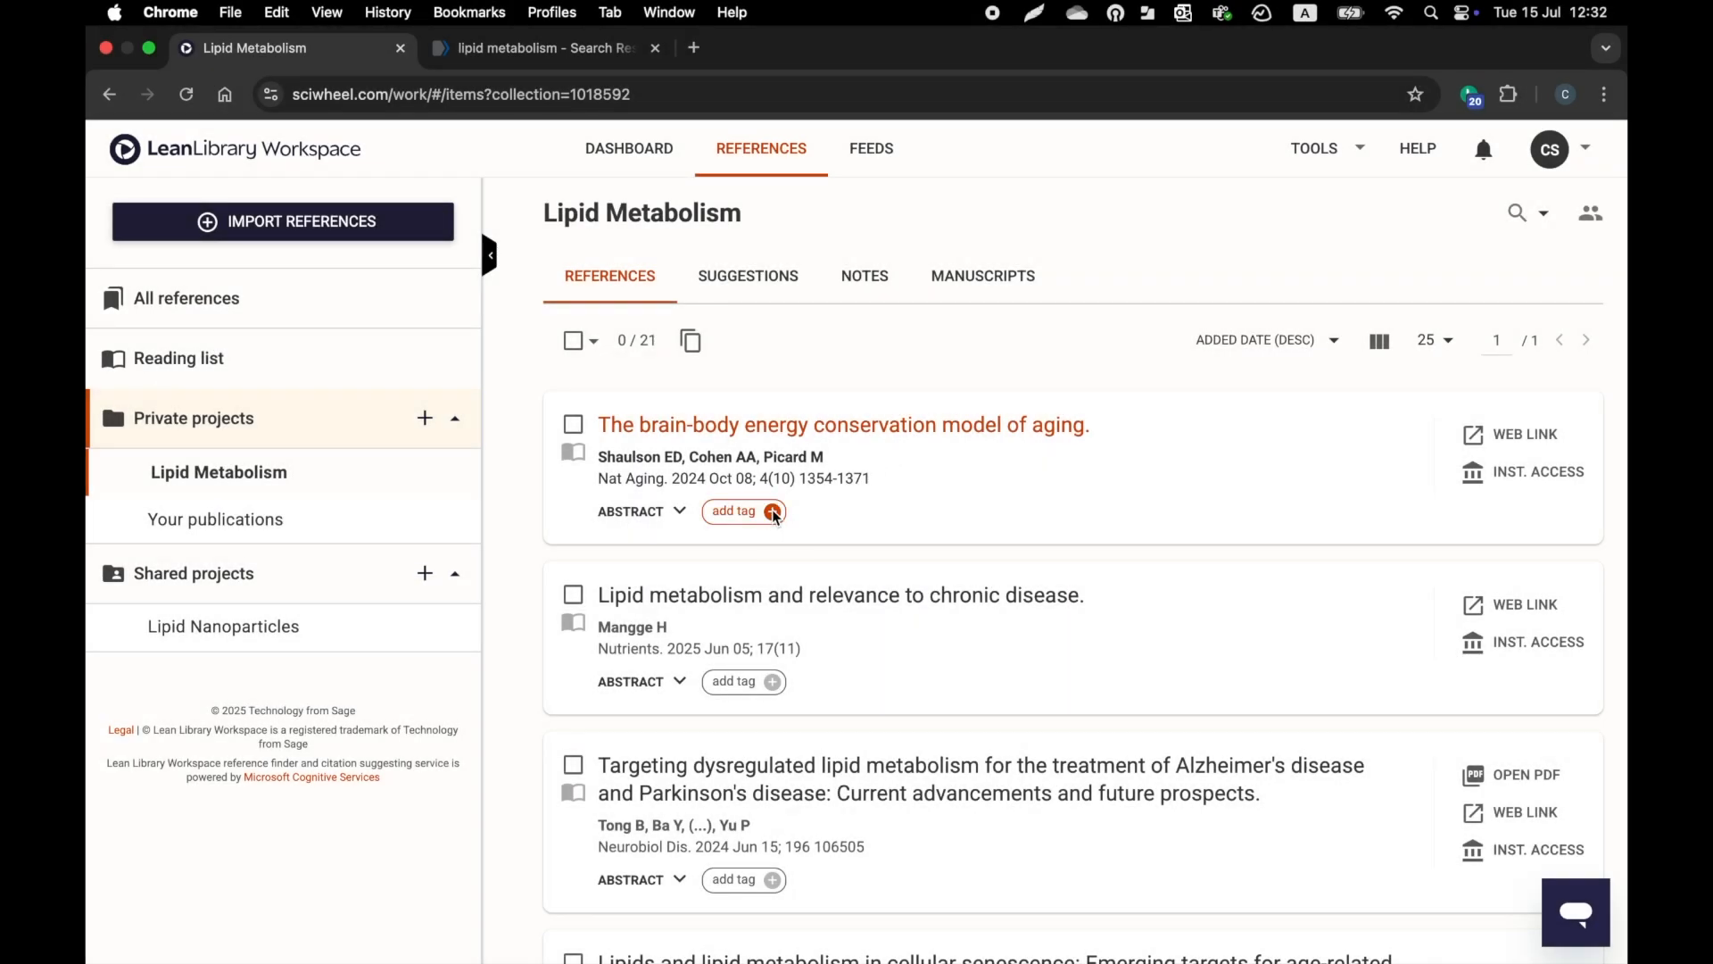
Create a yellow private tag named "aging" on the reference "The brain-body energy conservation model of aging"
left_click(773, 513)
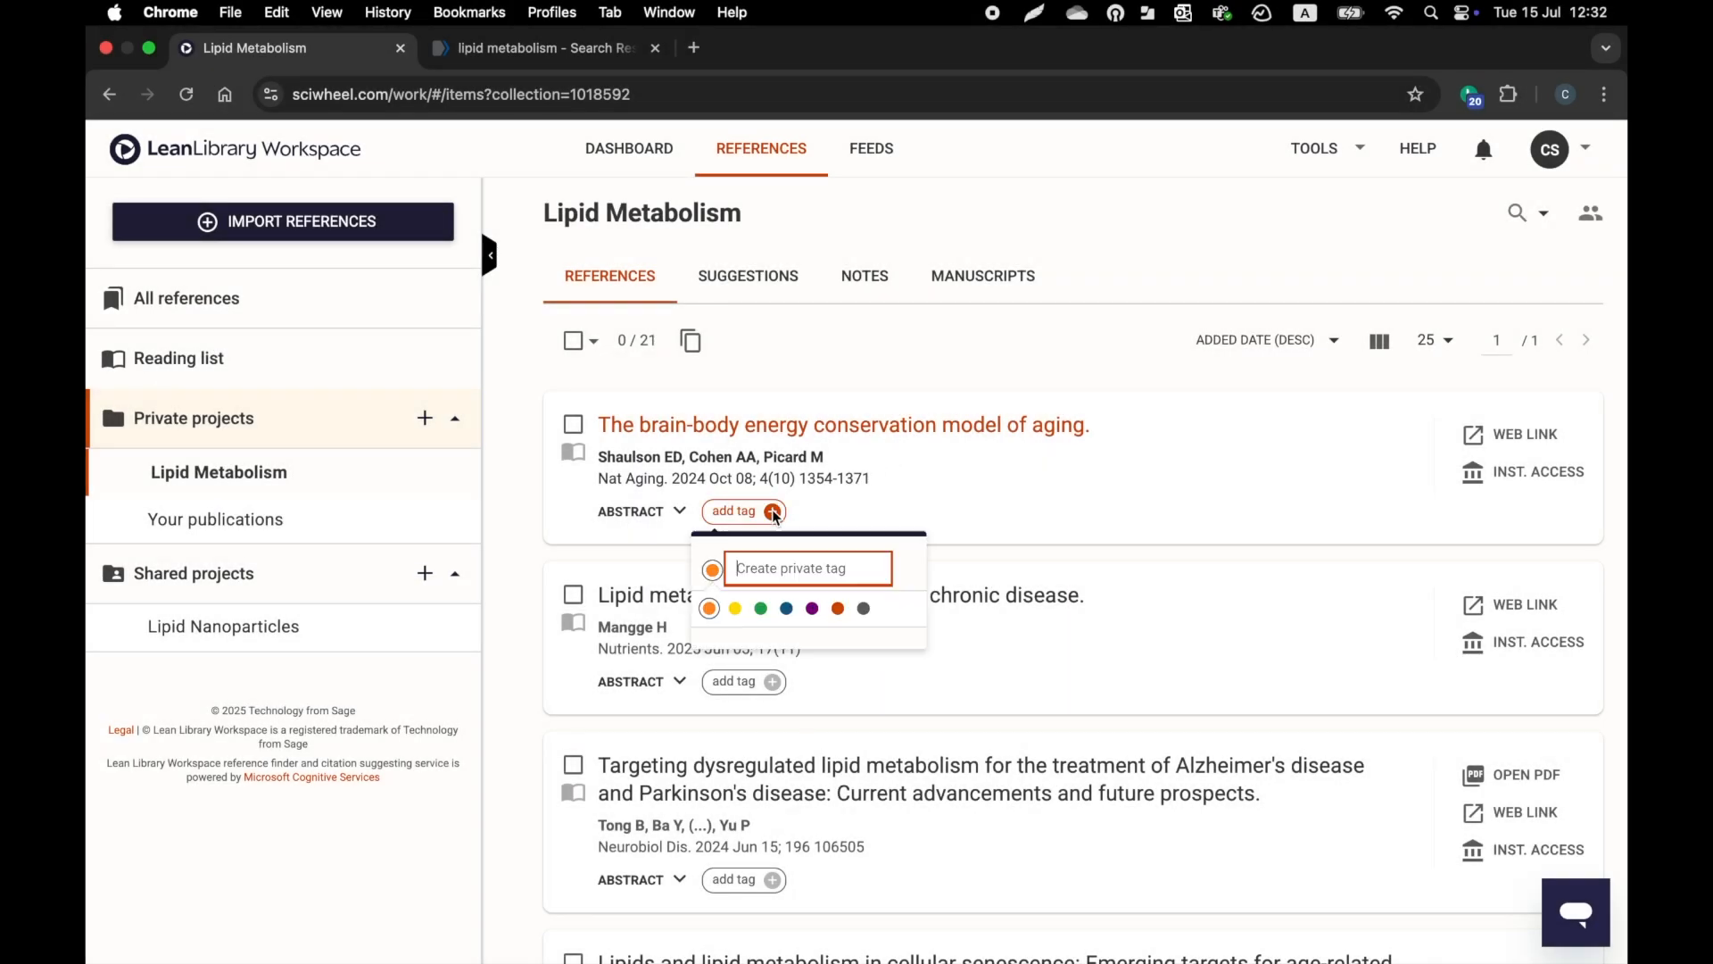
type("aging")
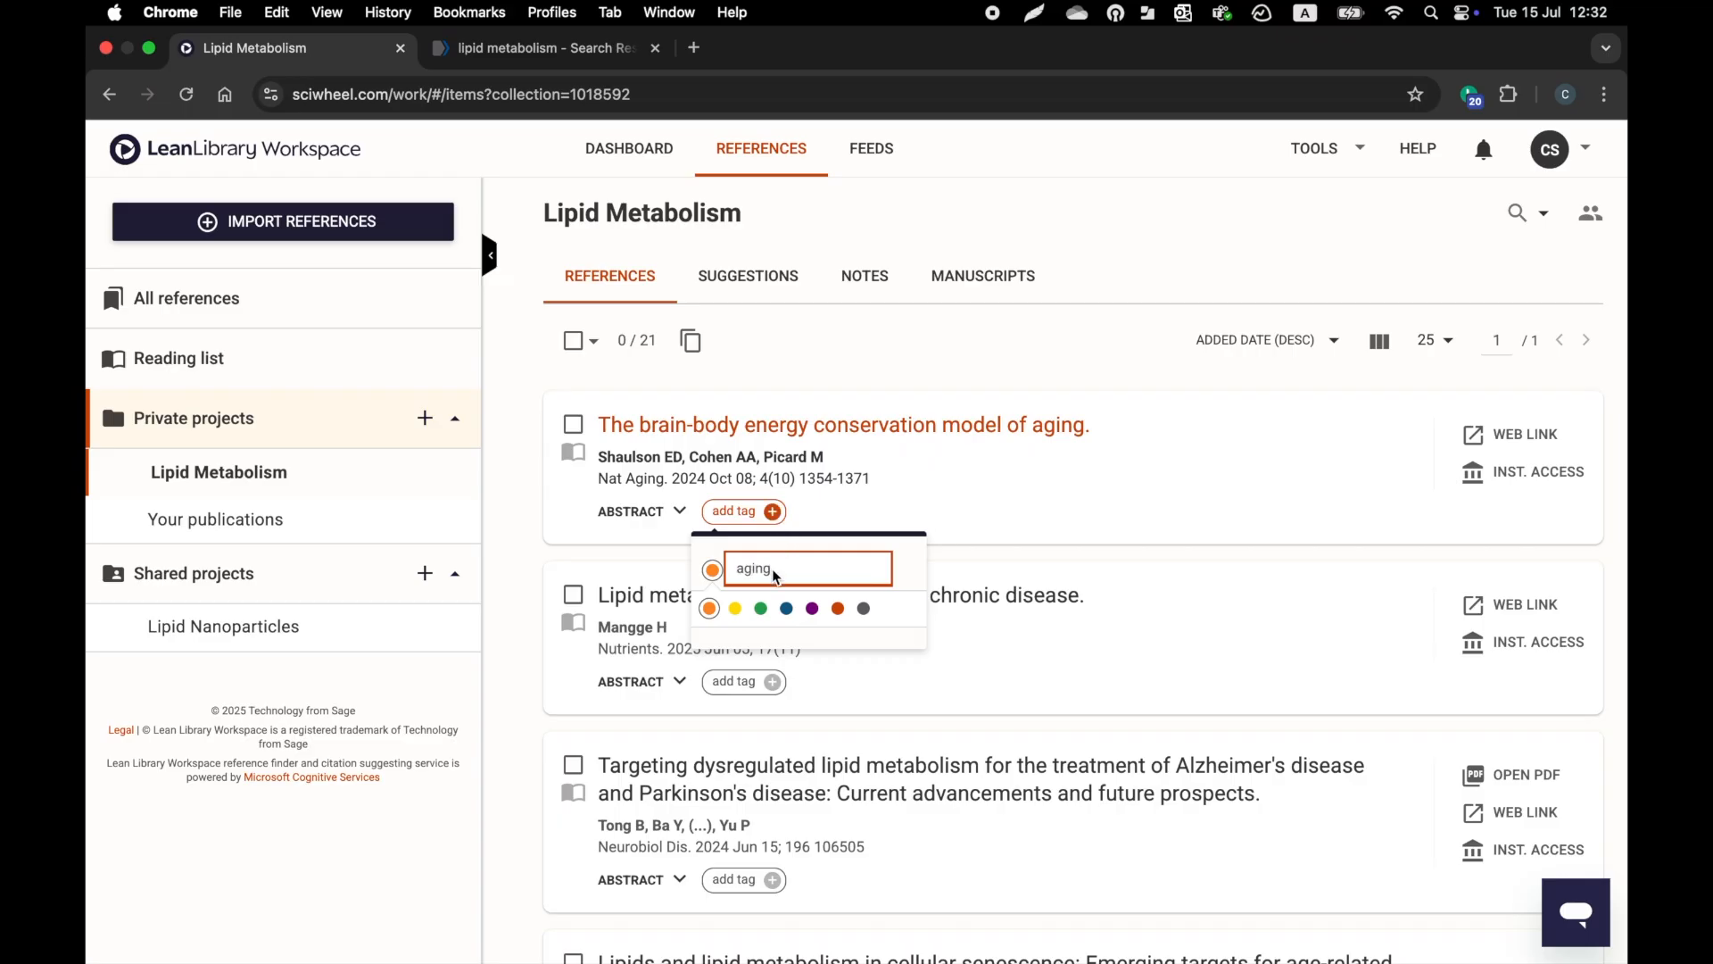
left_click(735, 608)
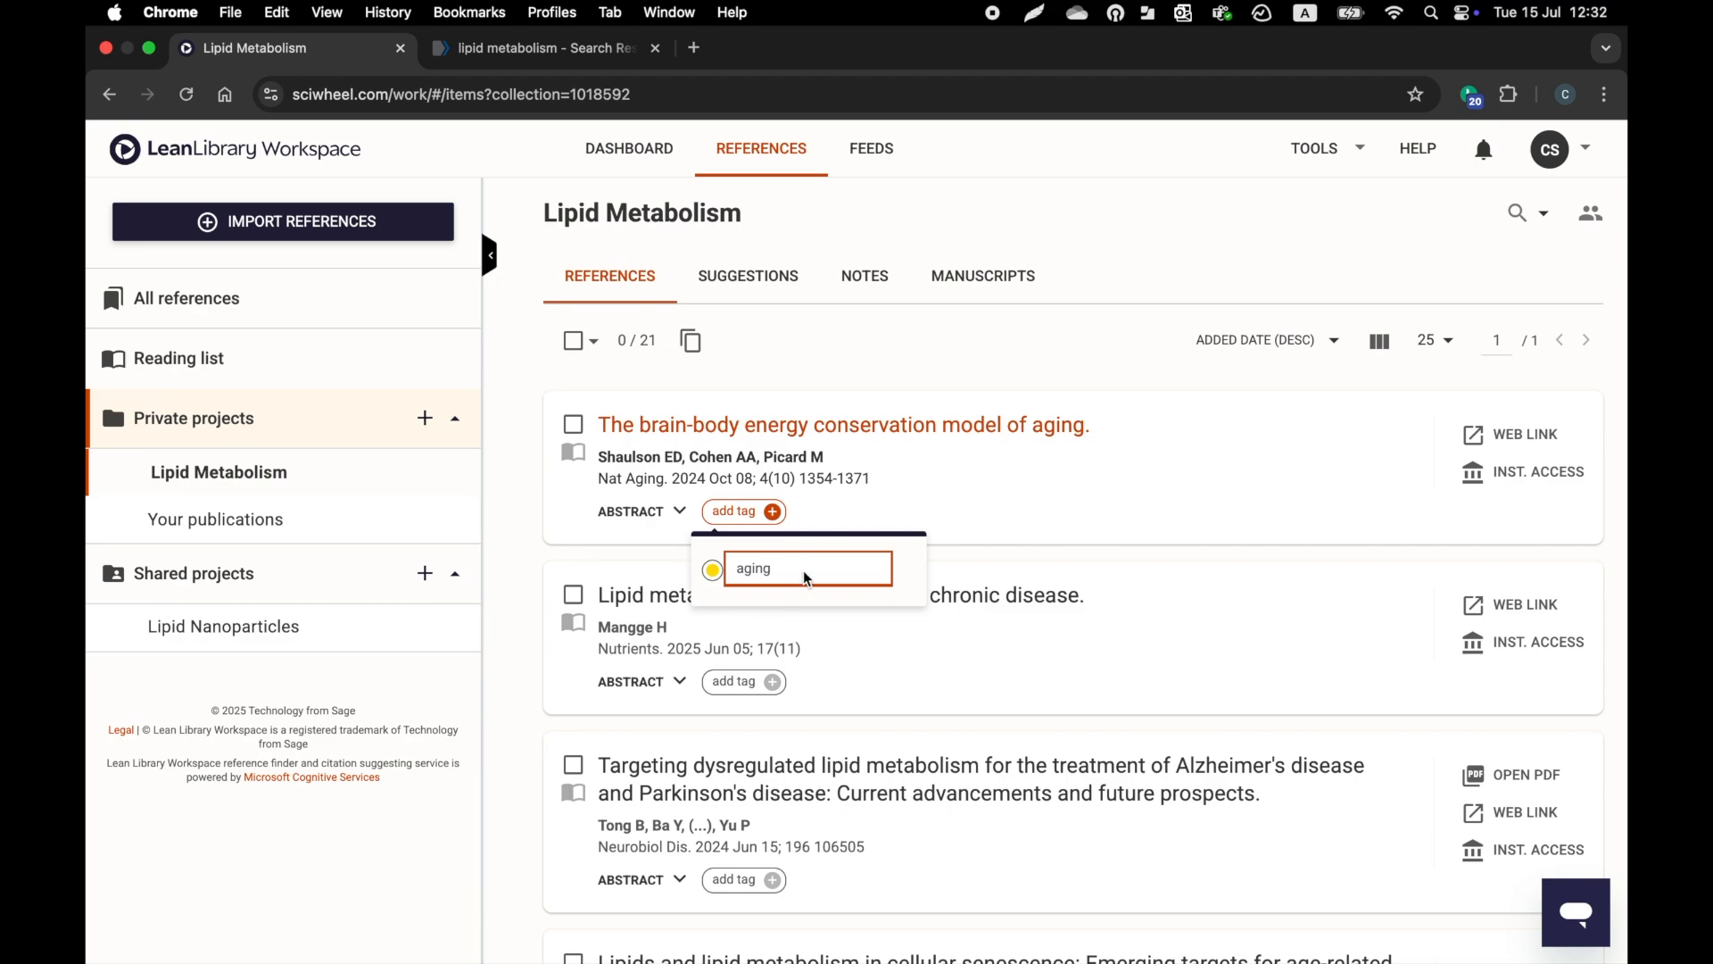
key("Return")
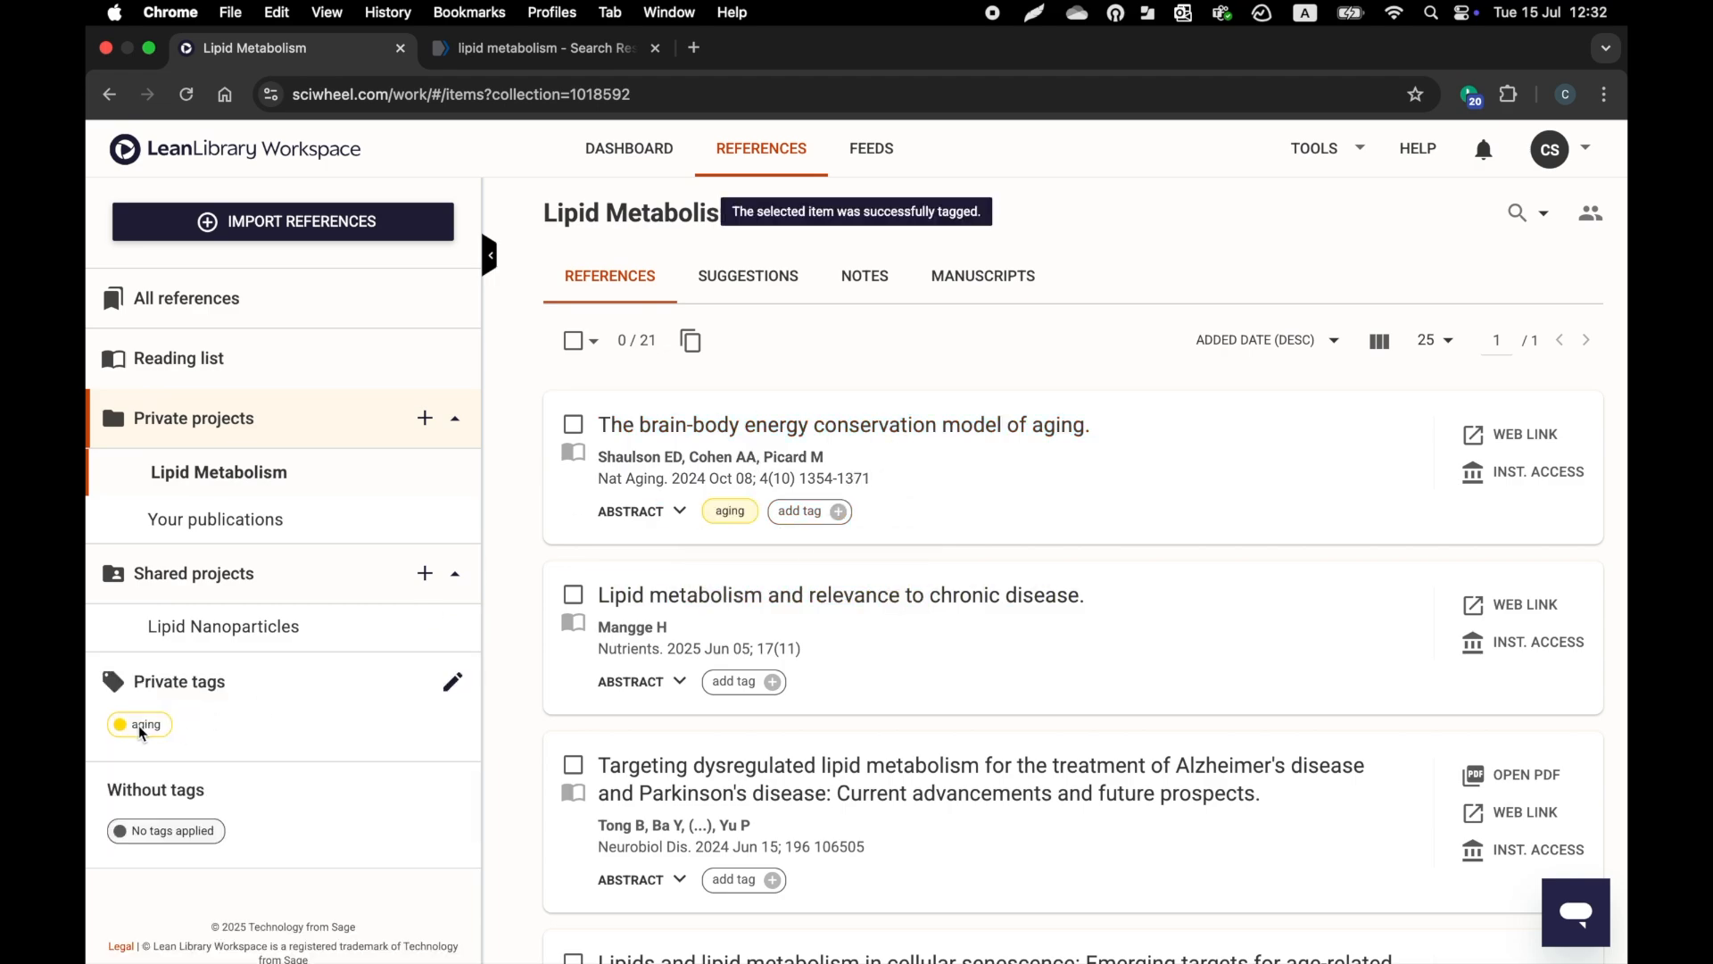
Apply the aging tag to the second and third Lipid Metabolism references and filter the project by that tag
left_click_drag(143, 730, 754, 694)
left_click_drag(143, 724, 741, 854)
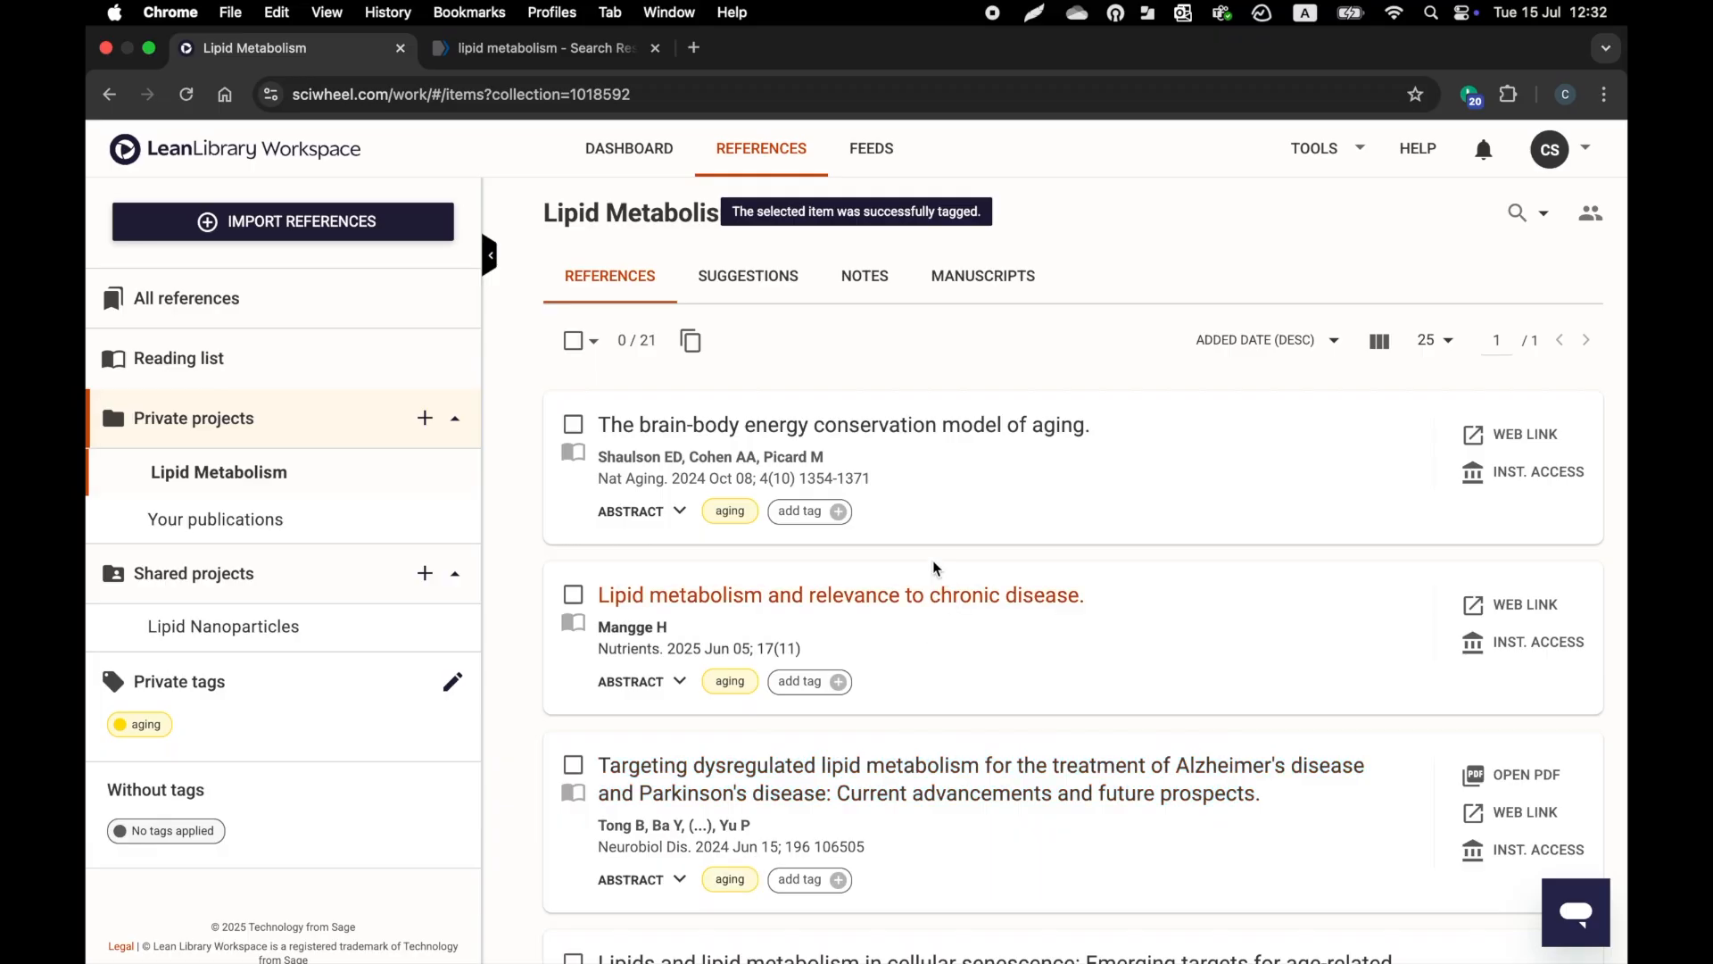
left_click(143, 724)
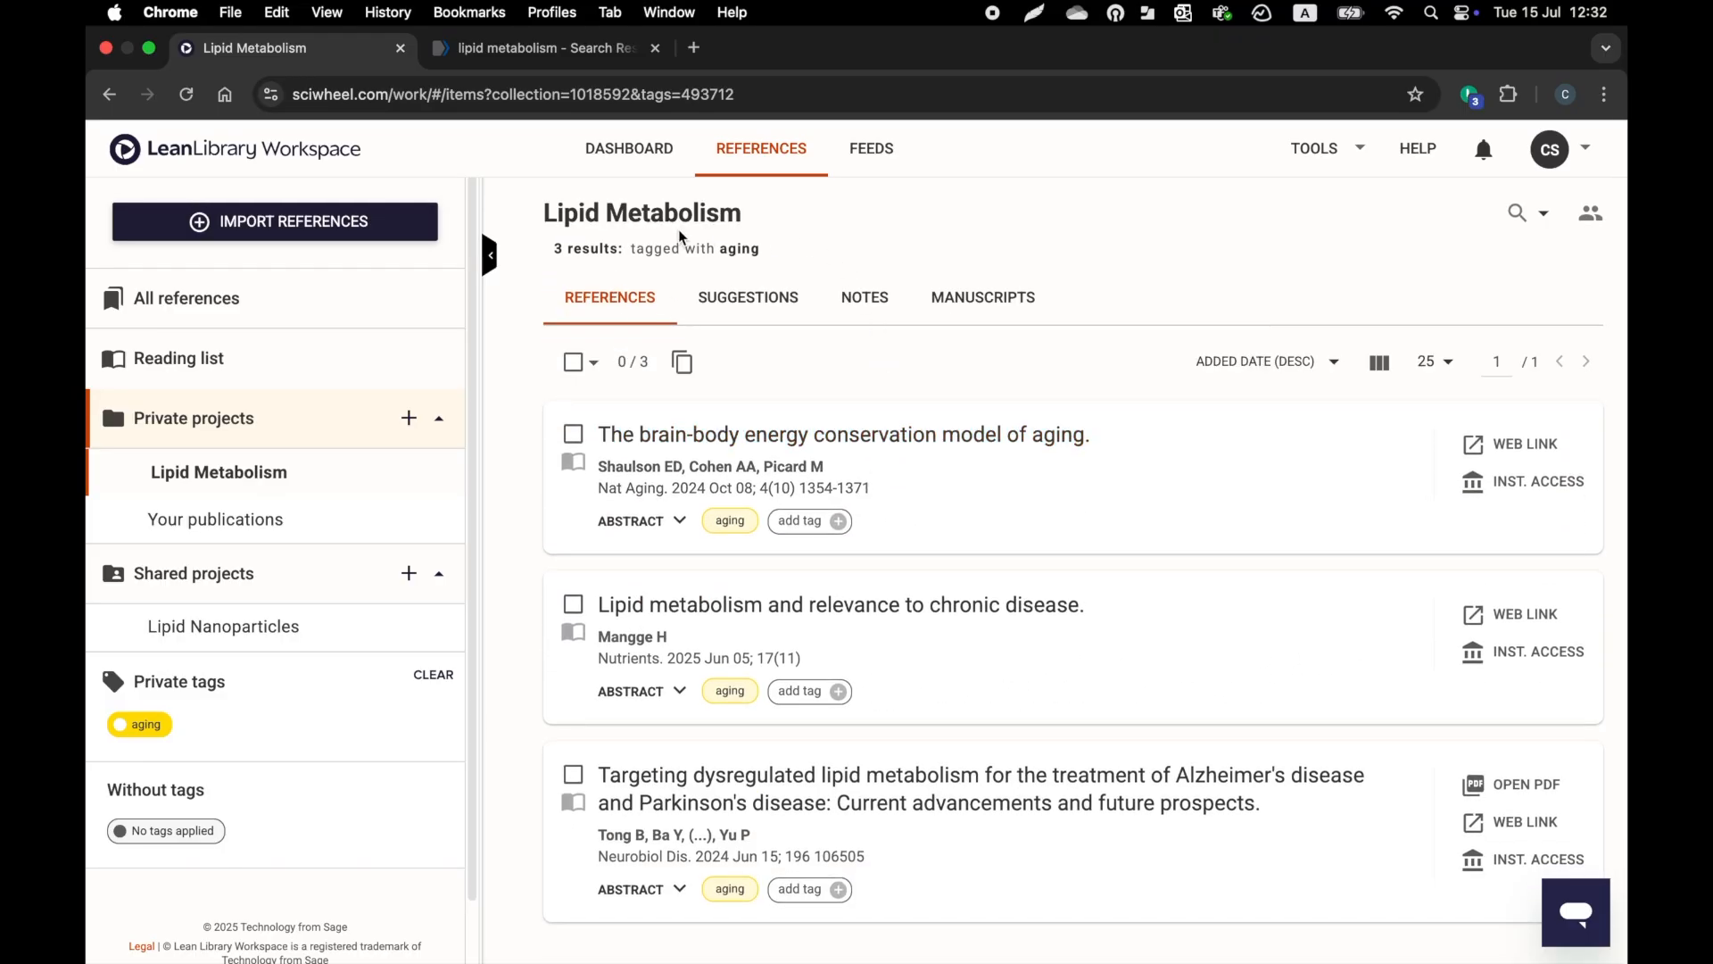
Open the web link of "The brain-body energy conservation model of aging" and highlight the abstract's first two sentences in green
left_click(1536, 450)
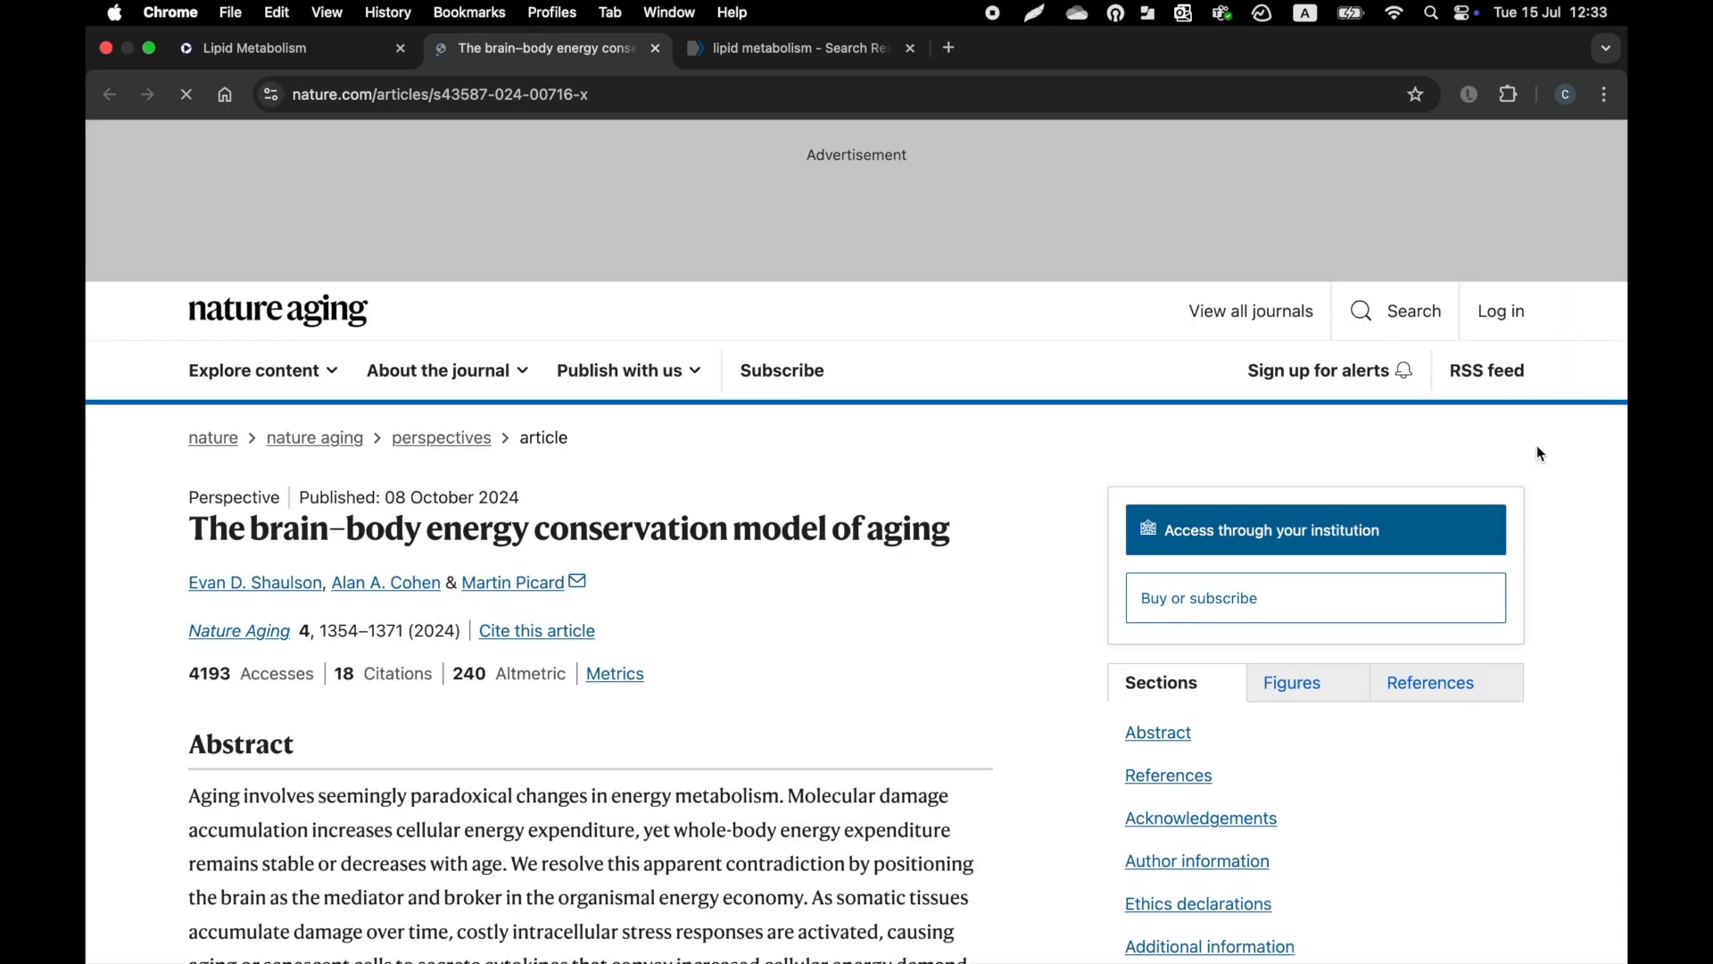
scroll(793, 585, "down", 2)
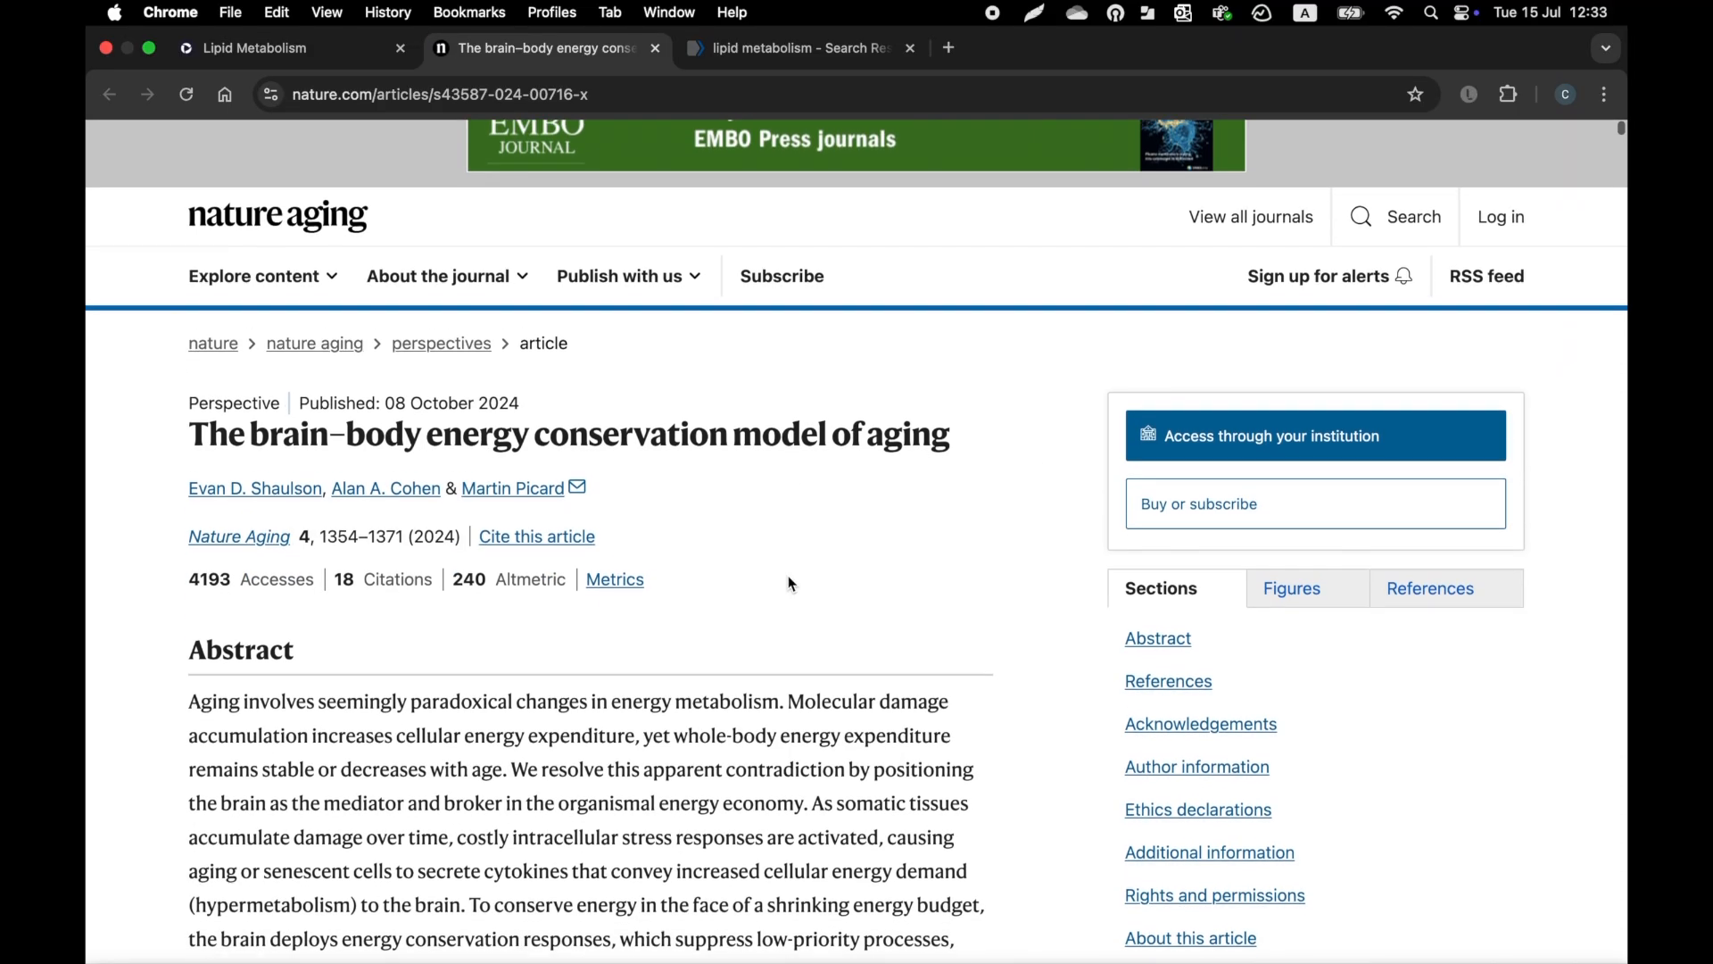
scroll(792, 584, "down", 3)
left_click_drag(183, 507, 301, 526)
left_click_drag(440, 567, 511, 572)
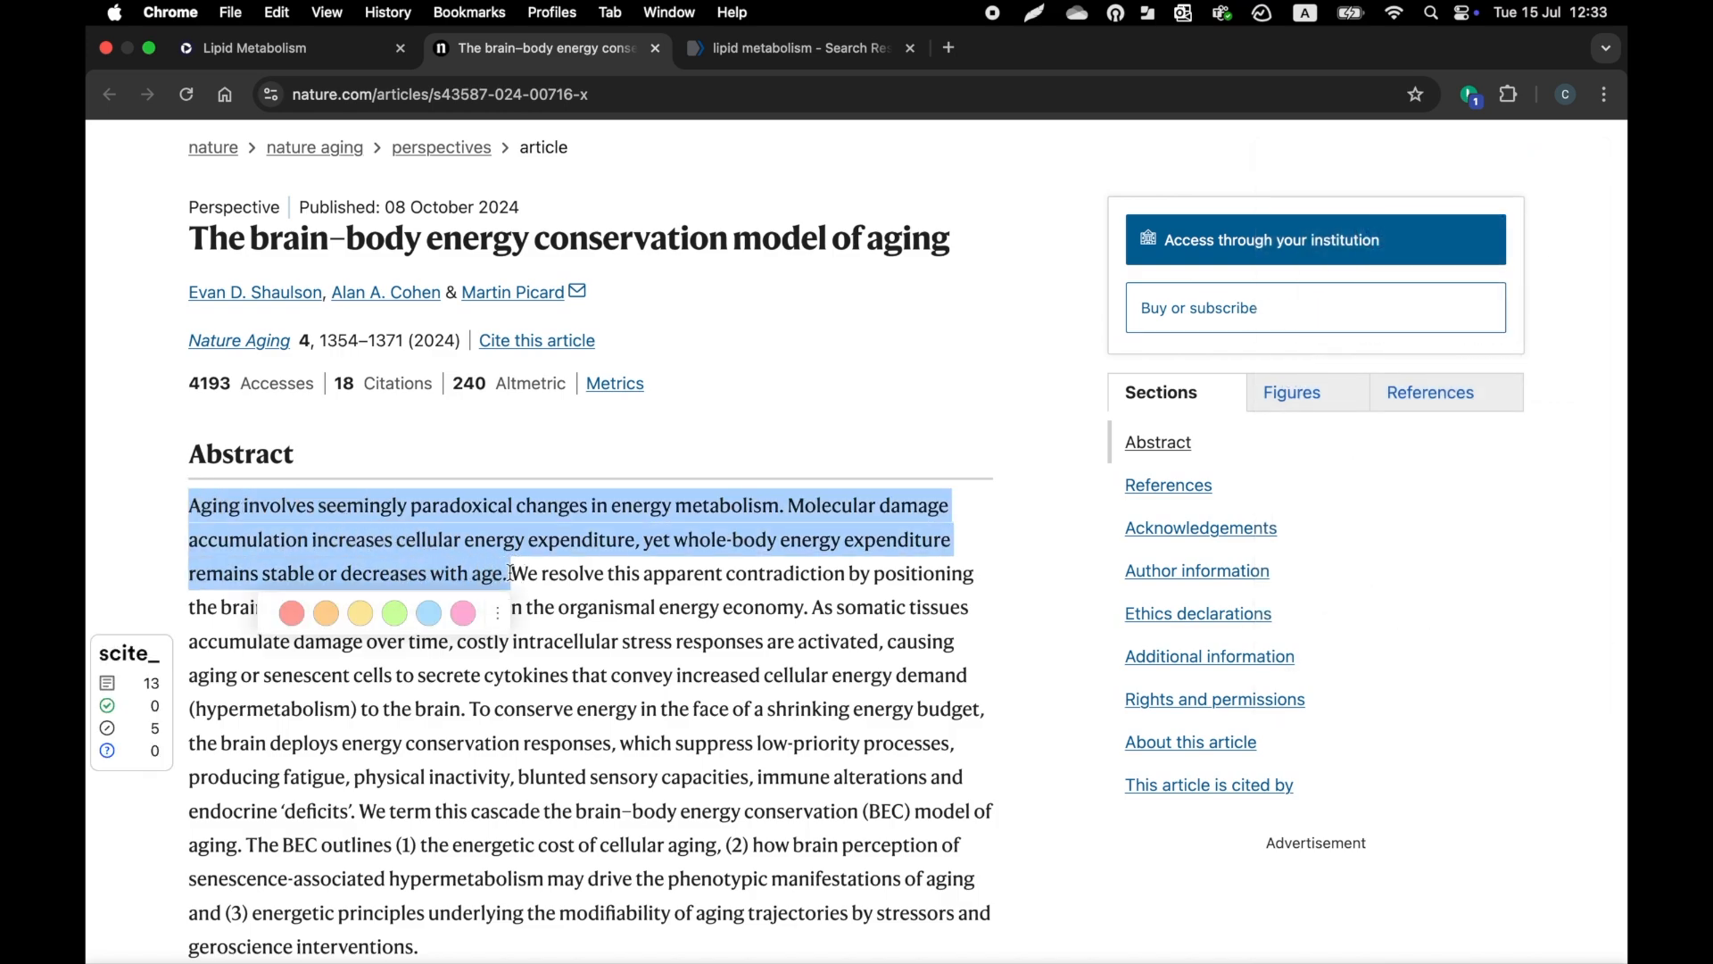
left_click(395, 614)
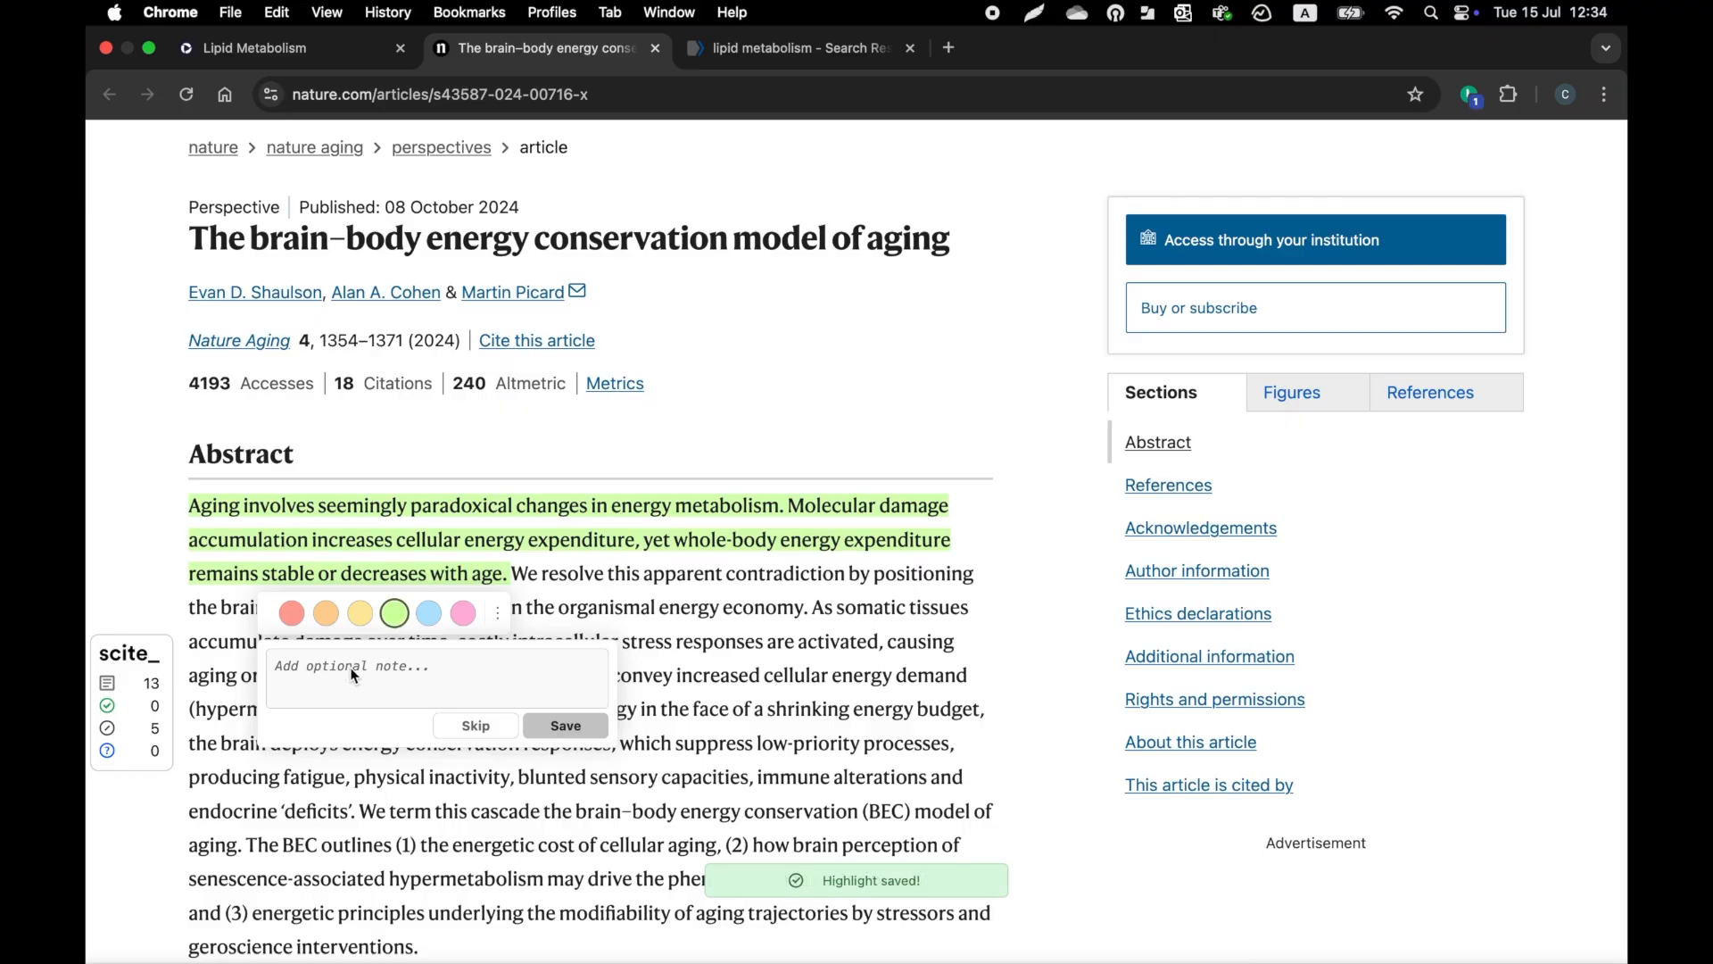
Attach the note "Interesting!" to the green highlight and save it
left_click(354, 675)
type("Interesting!")
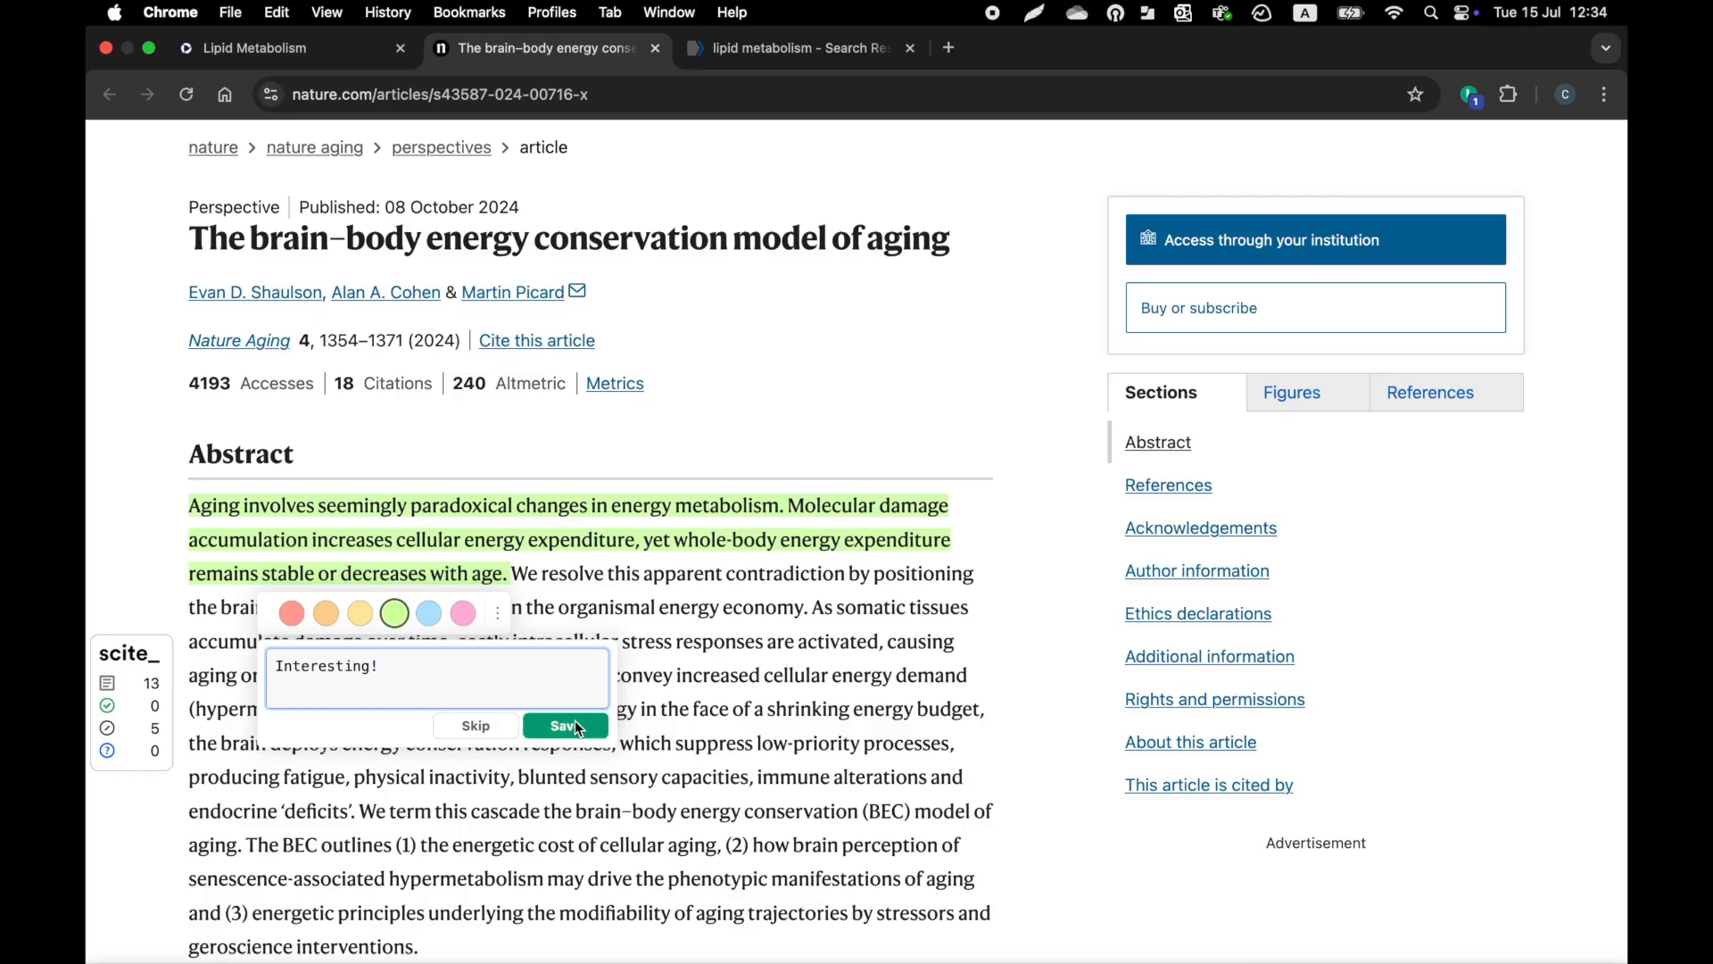
left_click(576, 726)
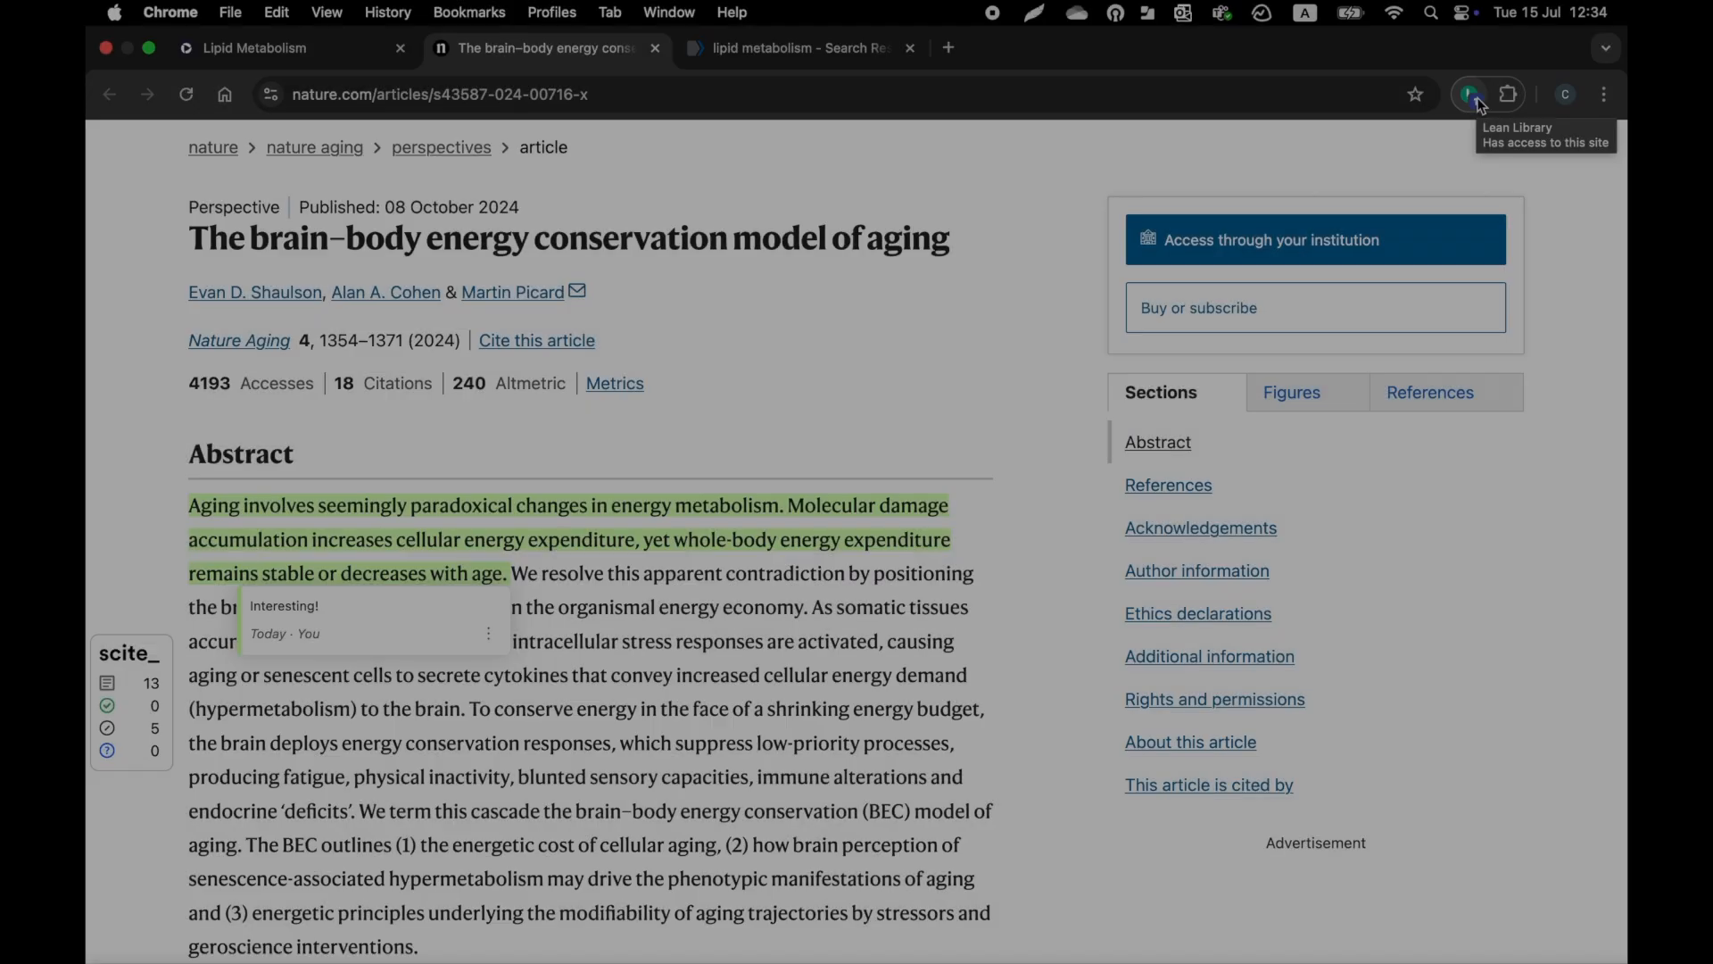
Review the article's saved highlight and note in the Lean Library extension and jump from there to the highlighted passage
left_click(1471, 94)
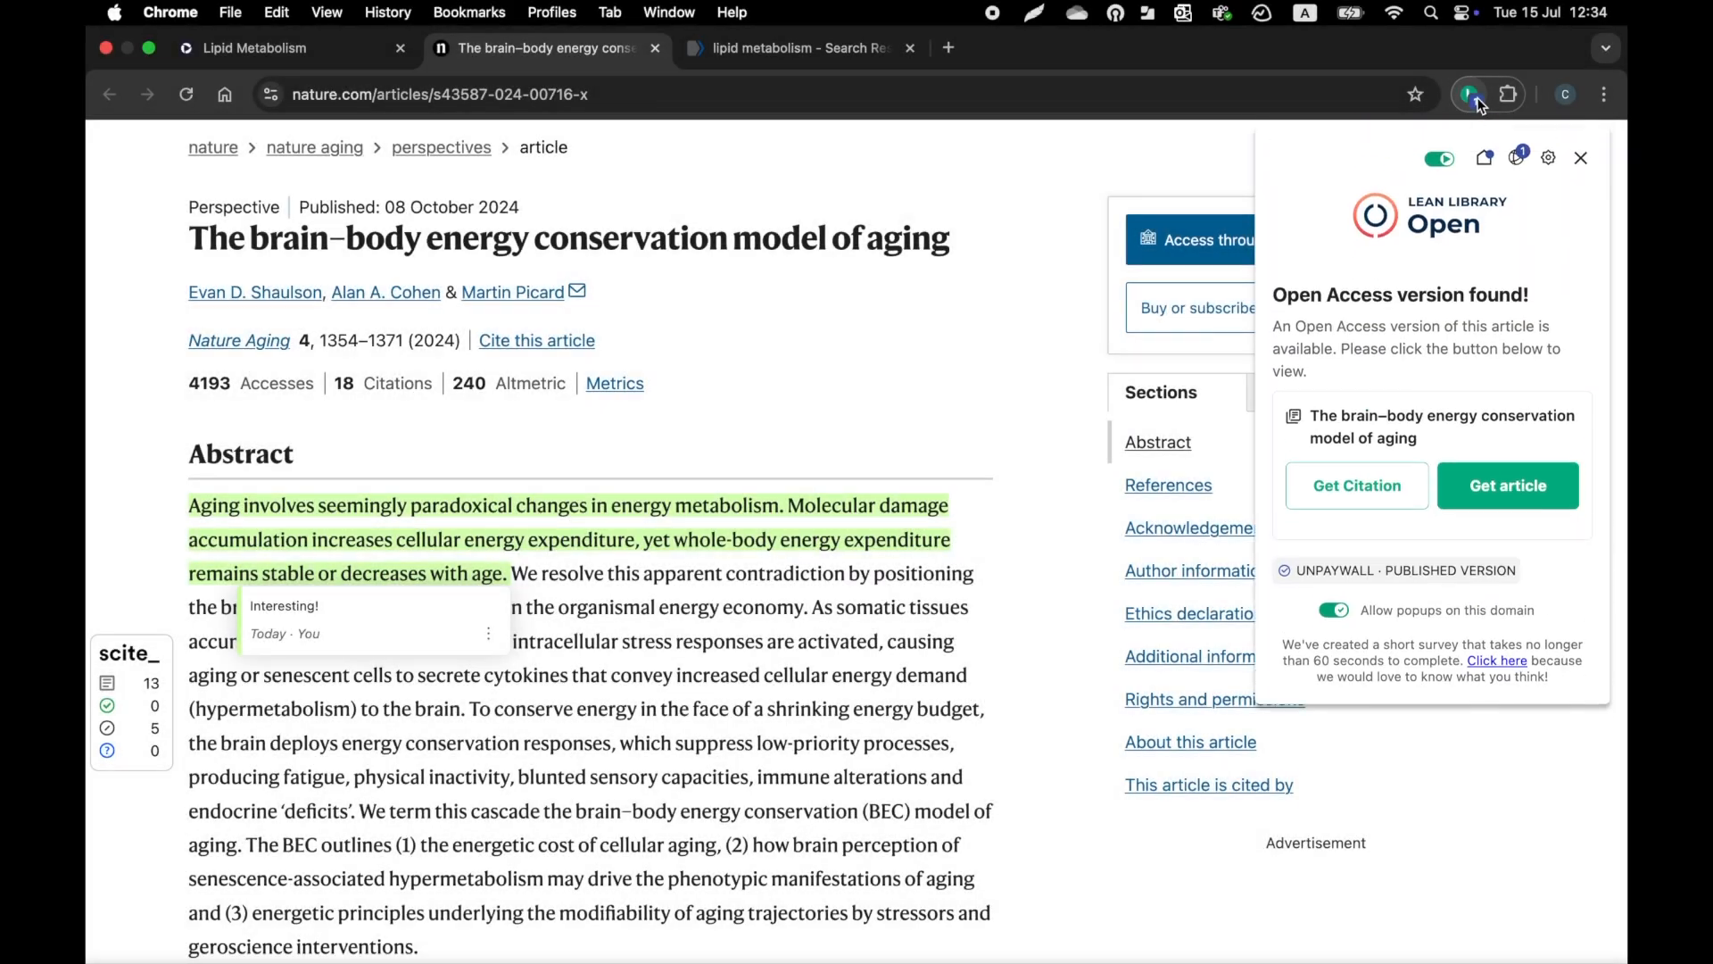
left_click(1523, 173)
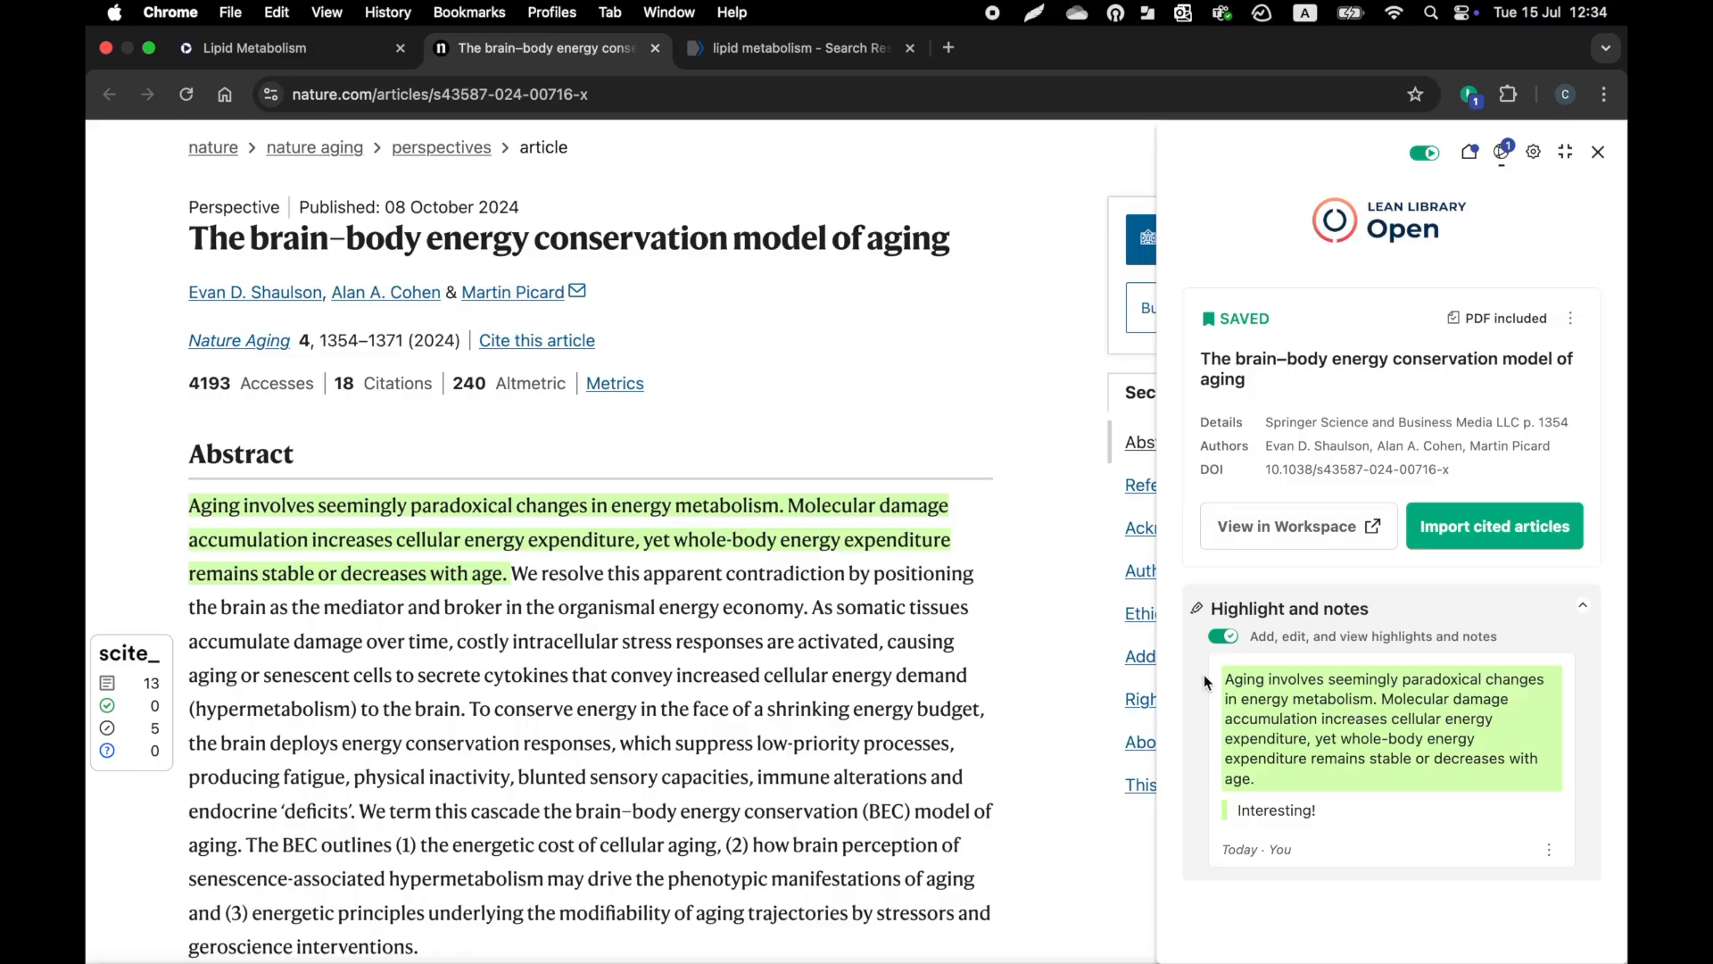
scroll(1122, 868, "down", 20)
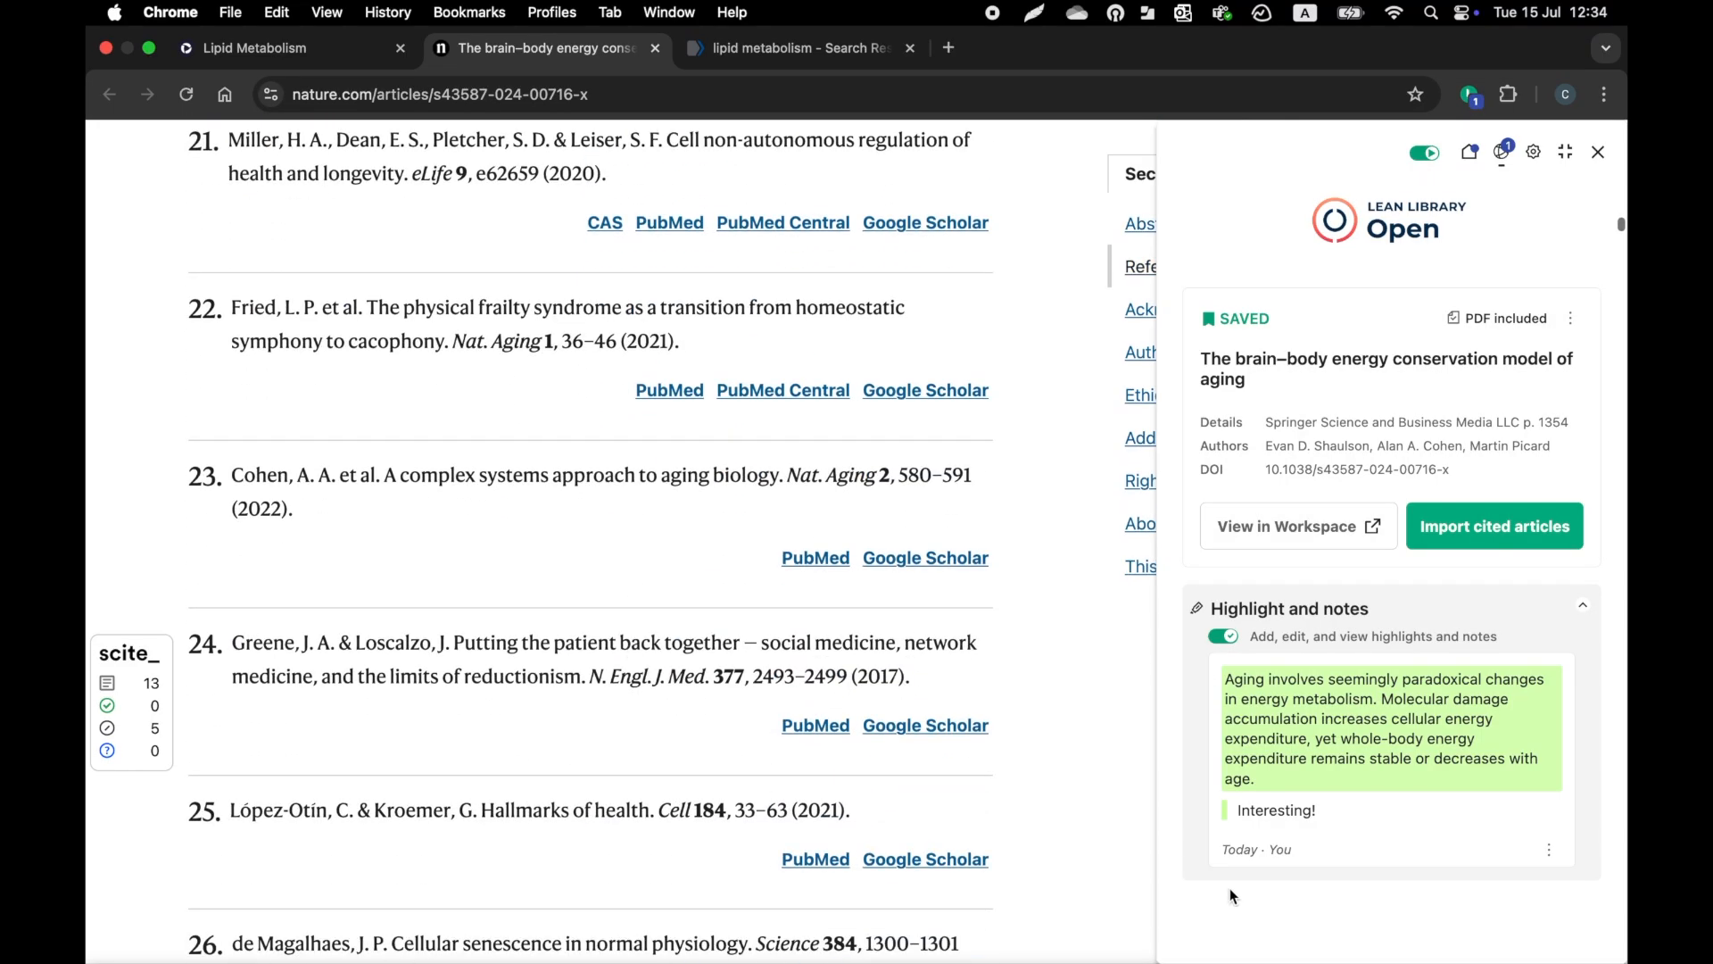
left_click(1352, 716)
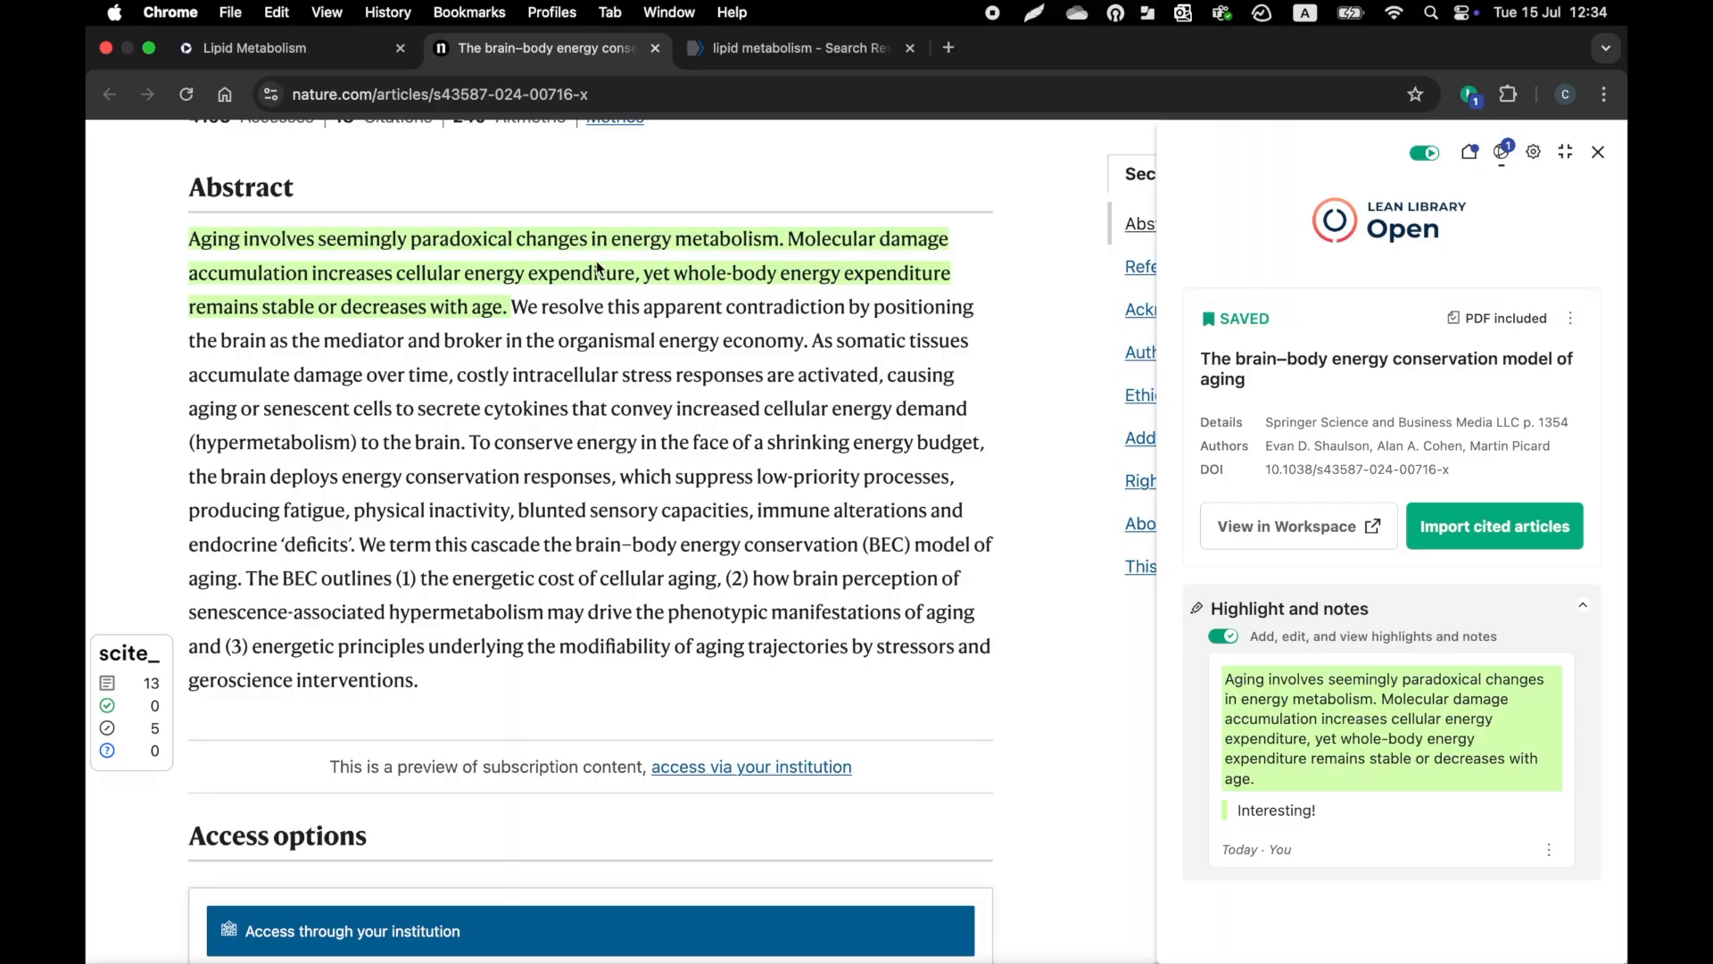
In the shared Lipid Nanoparticles project, open the notes of "The role of lipid components in lipid nanoparticles for vaccines and gene therapy"
left_click(305, 57)
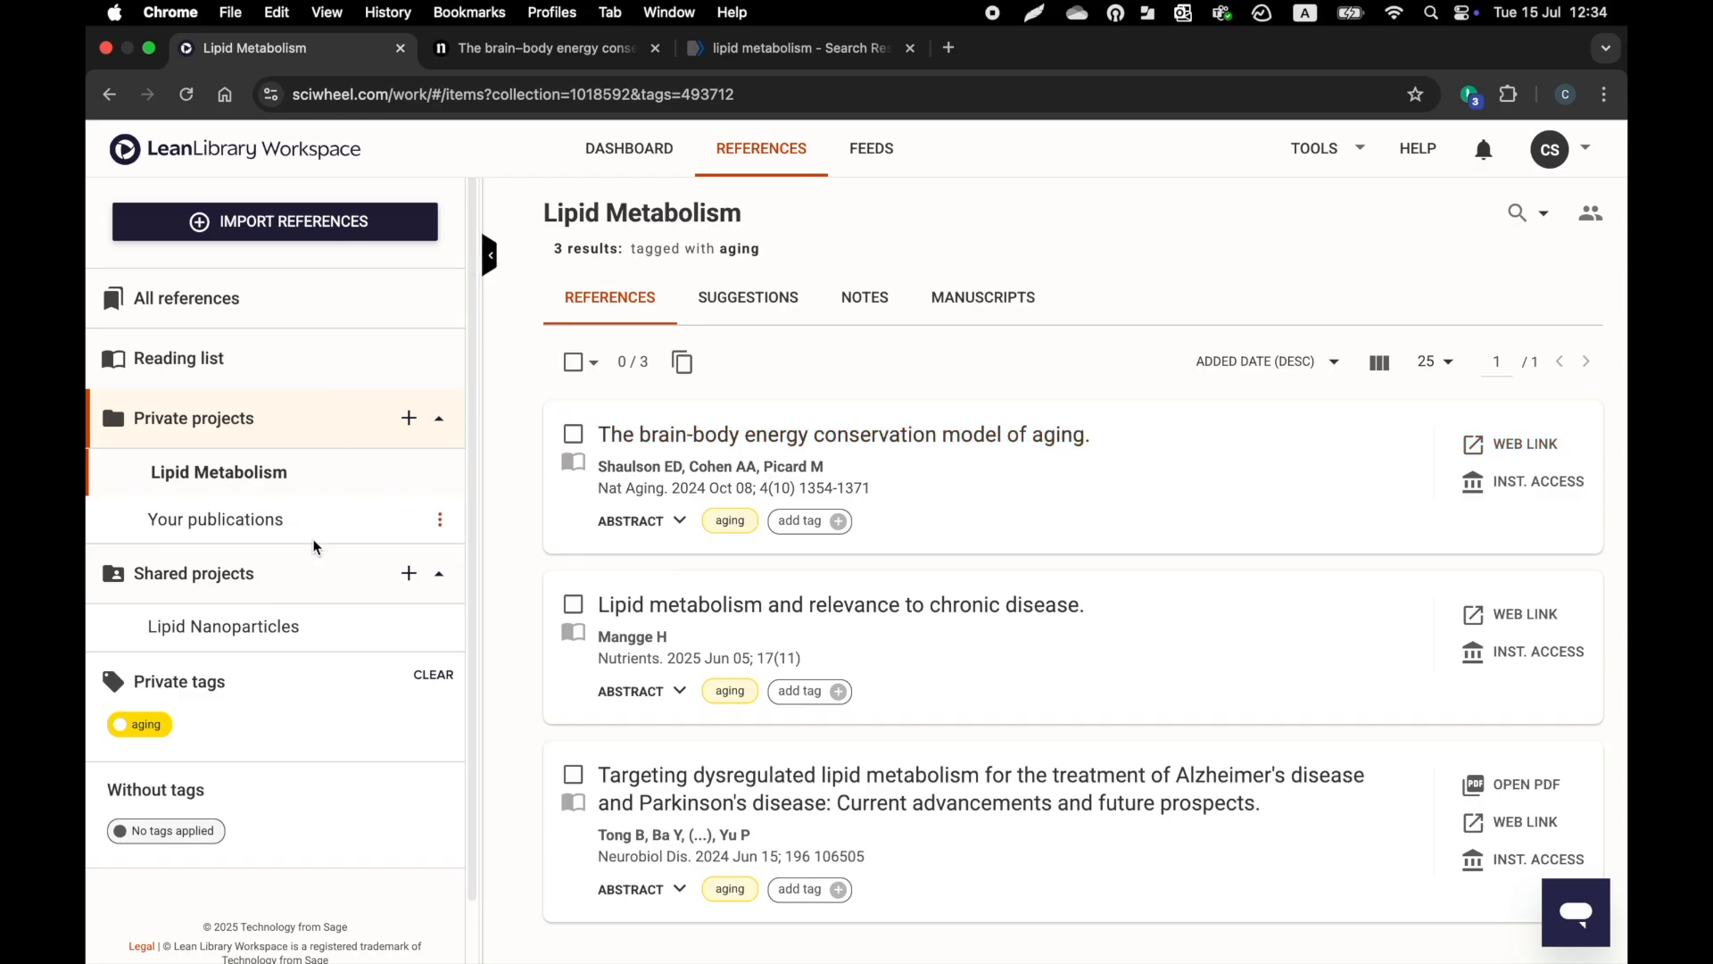
left_click(269, 629)
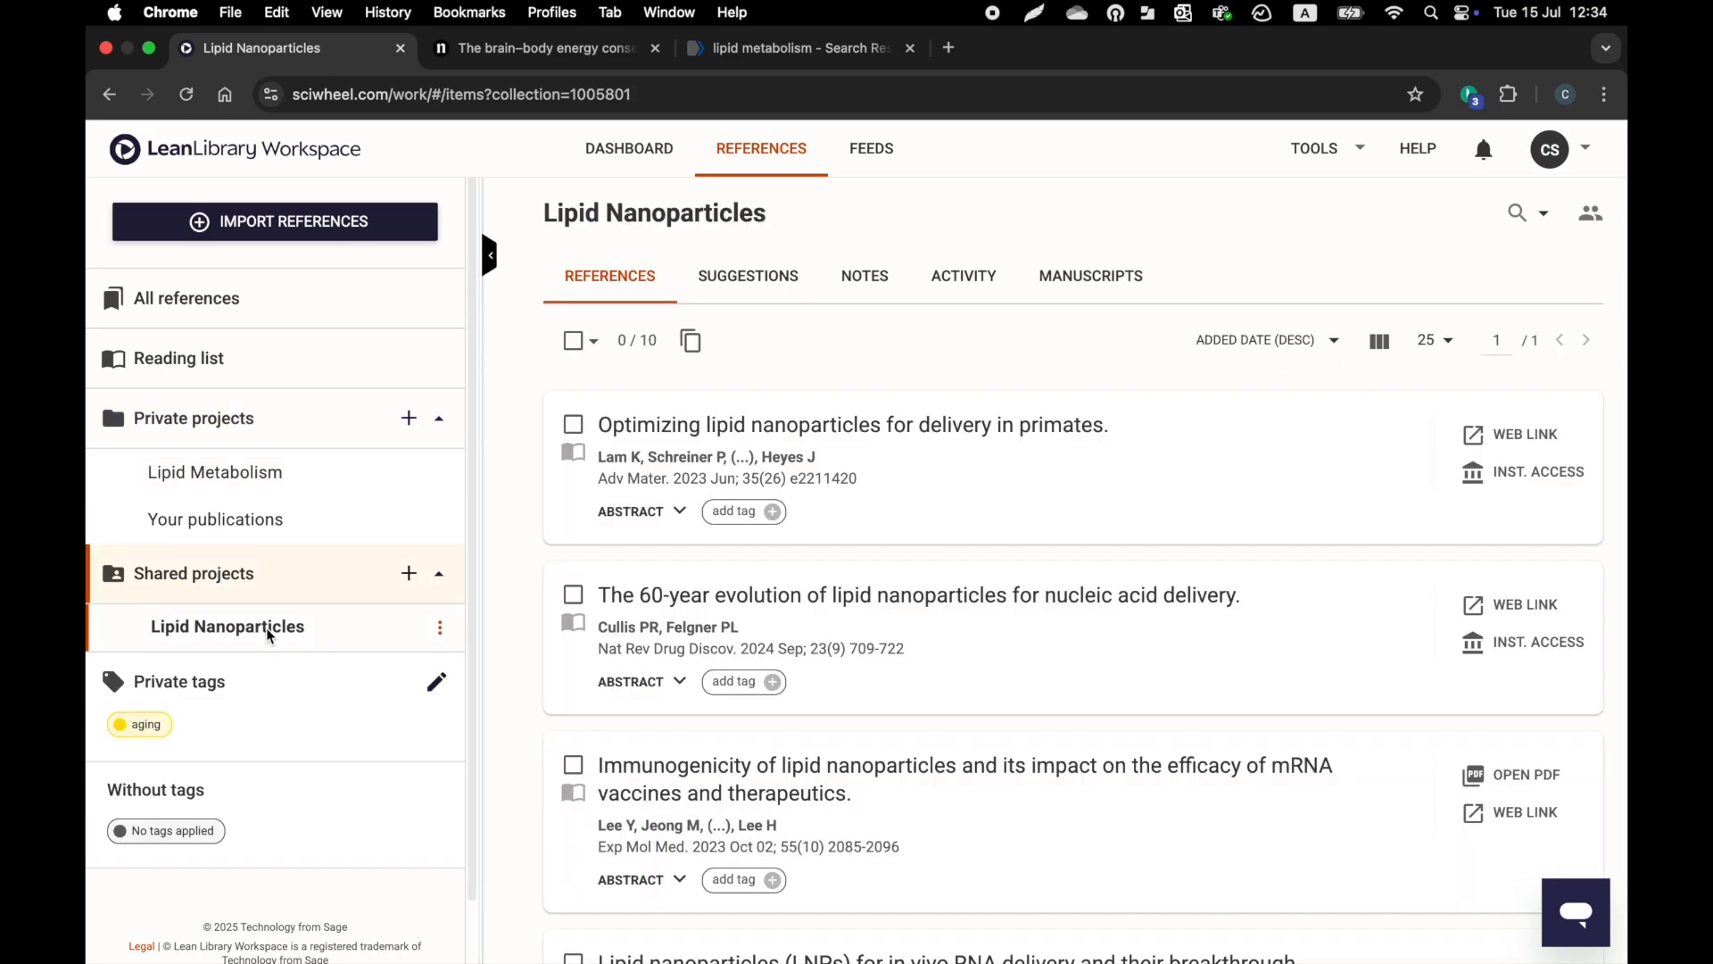
scroll(962, 571, "down", 15)
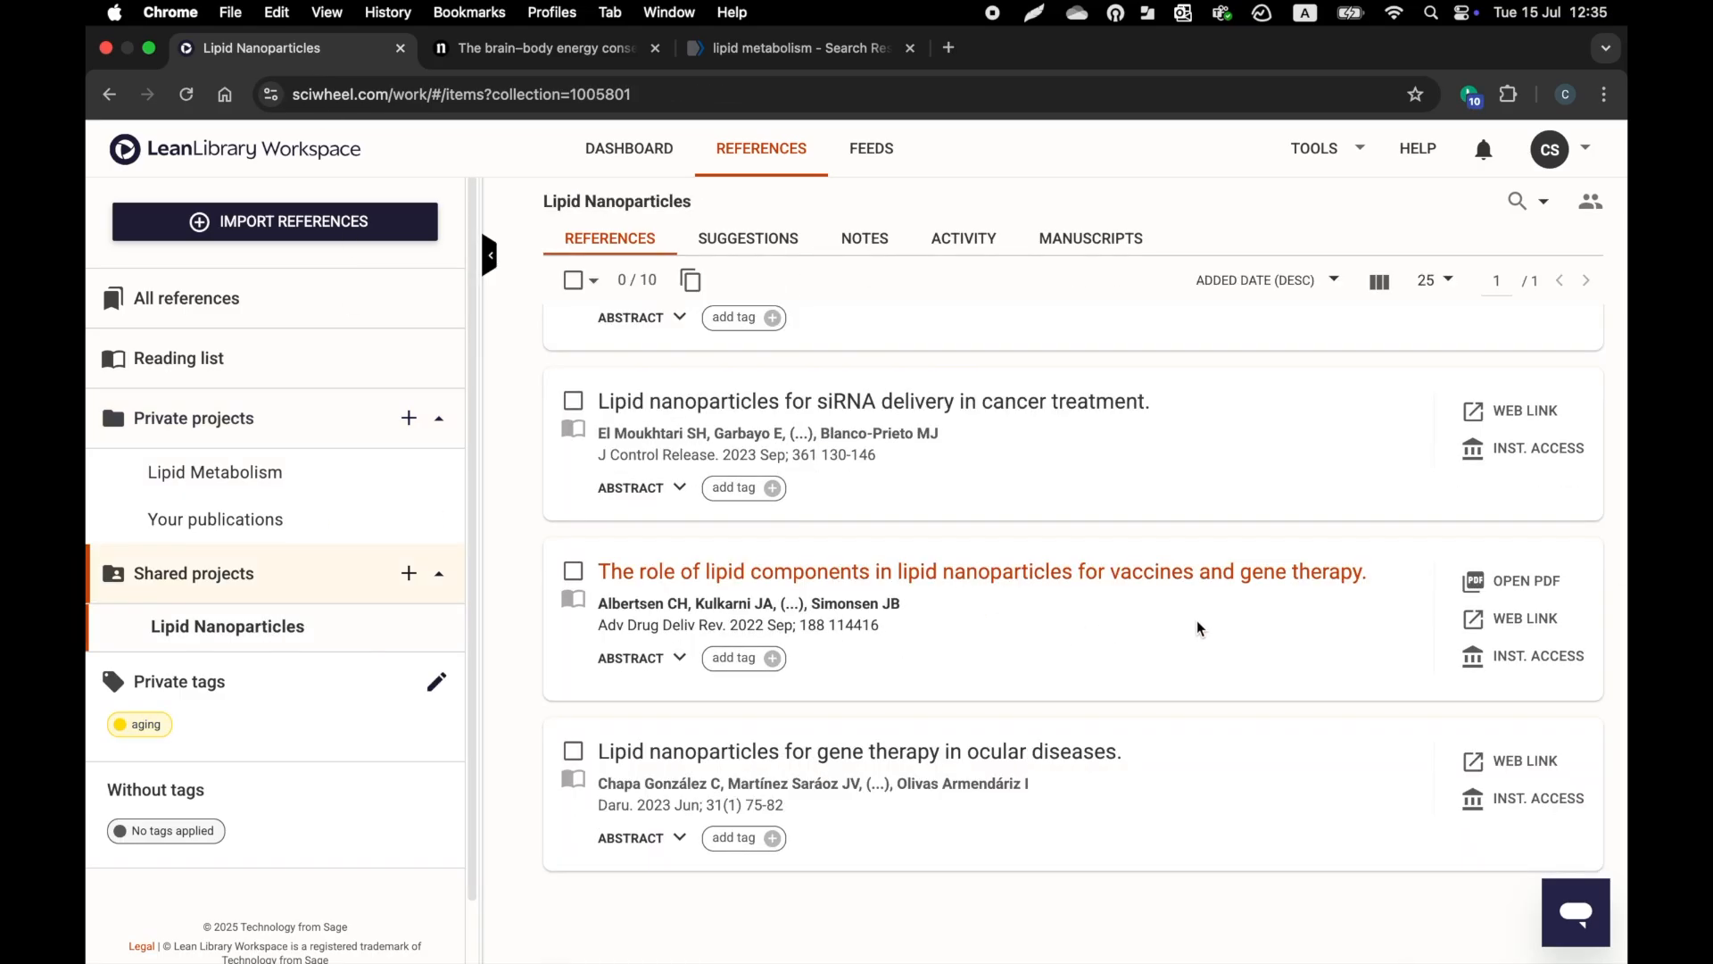
left_click(1111, 582)
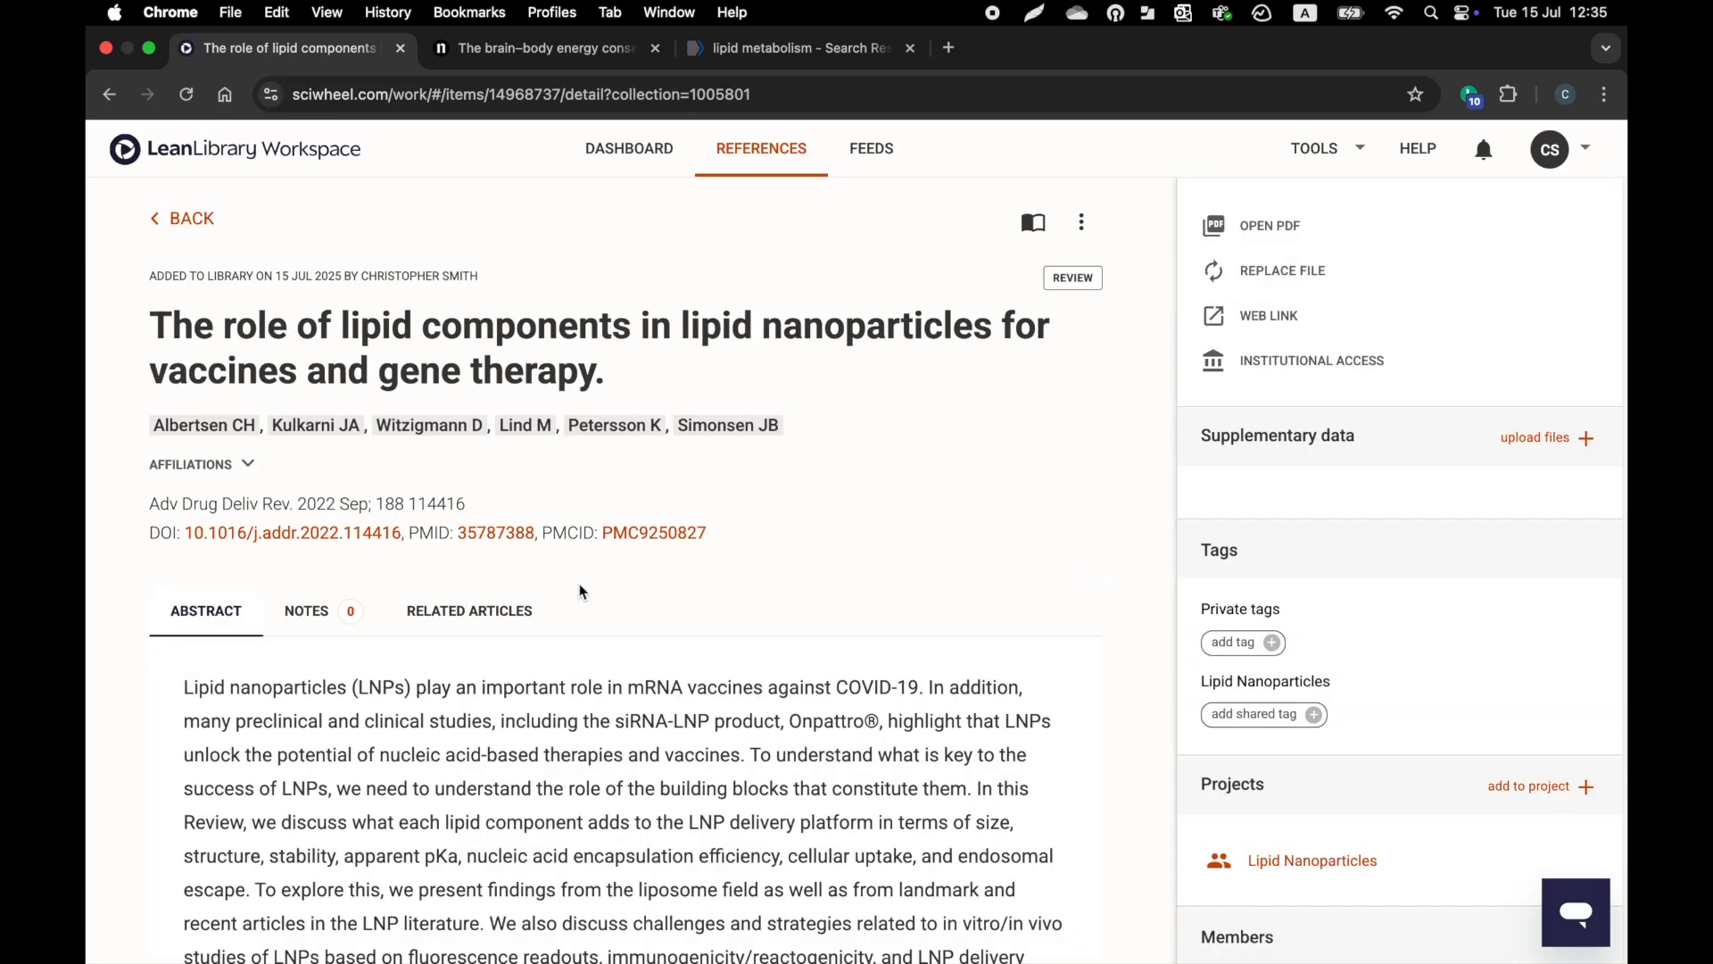
left_click(312, 614)
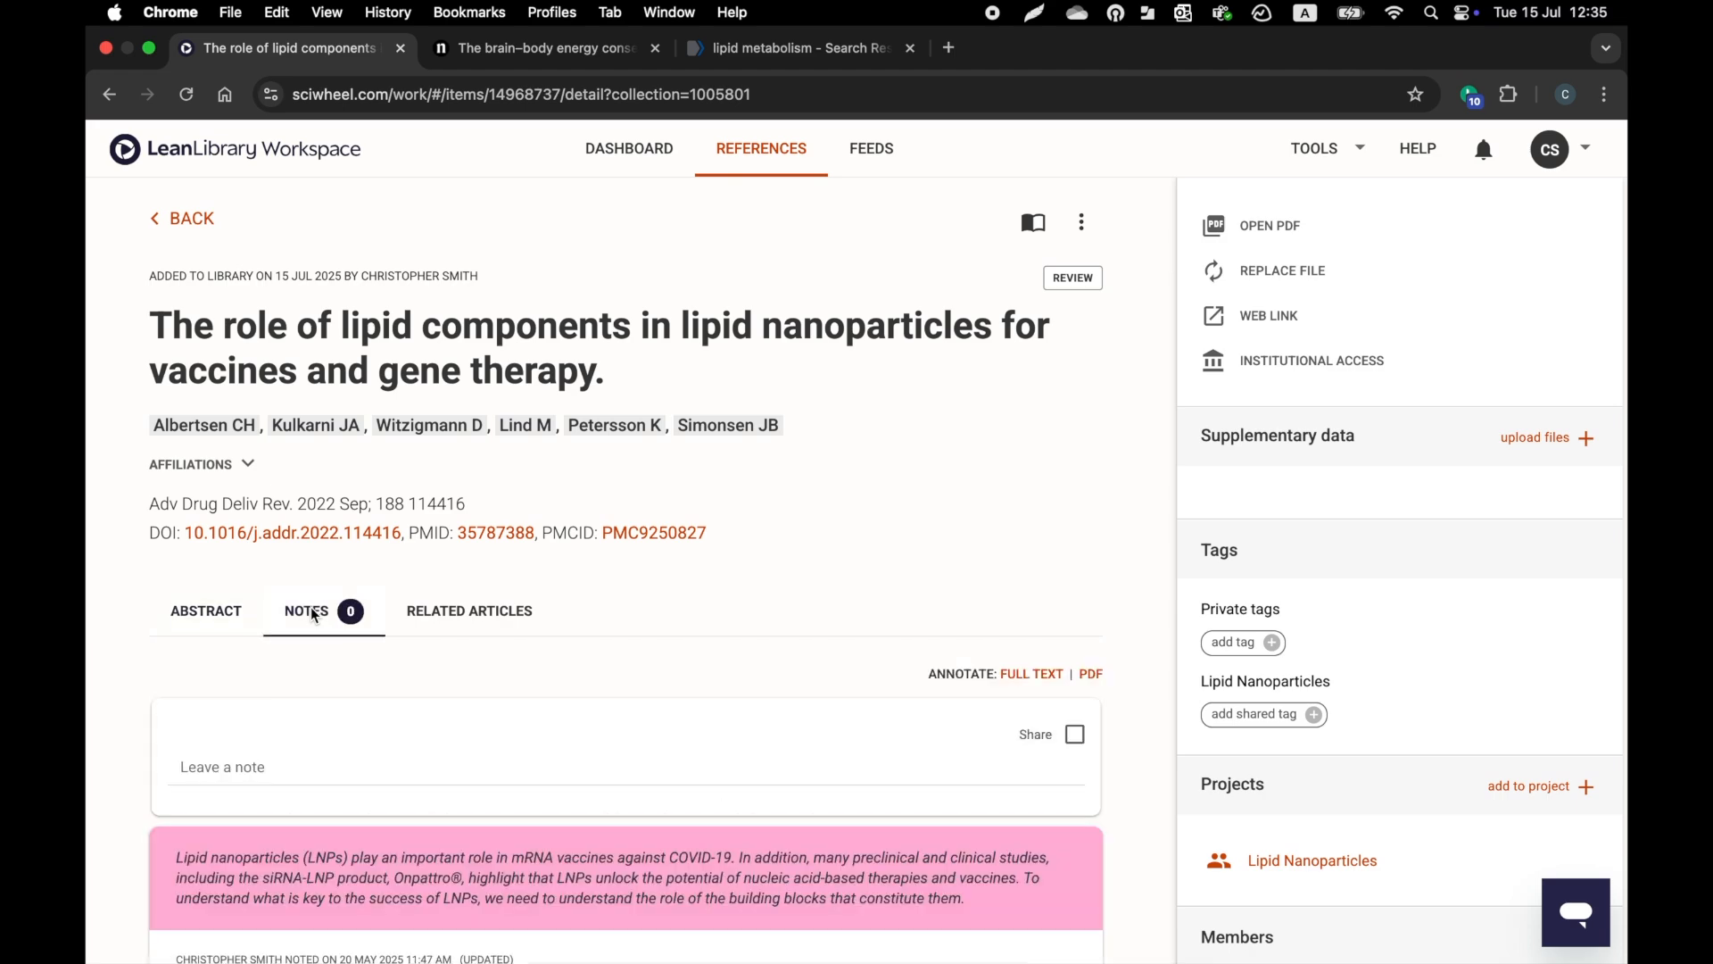
scroll(313, 615, "down", 2)
scroll(313, 614, "down", 2)
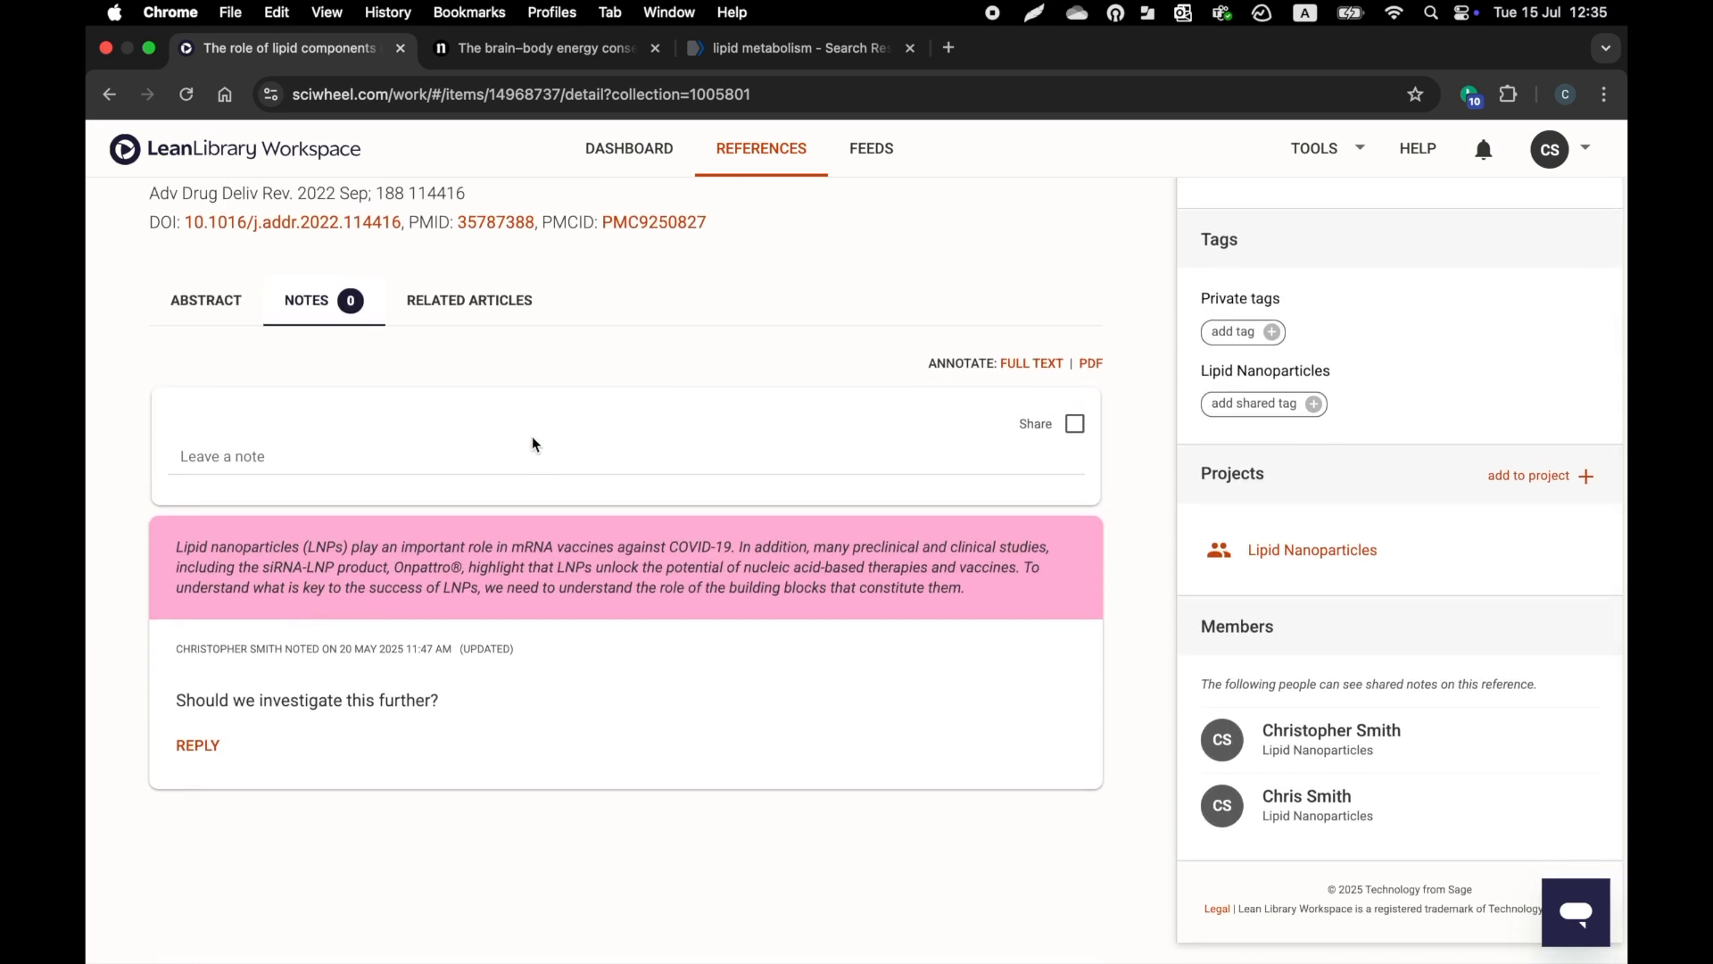
Reply "Definitely!" to the shared note "Should we investigate this further?"
left_click(198, 746)
type("Definitely!")
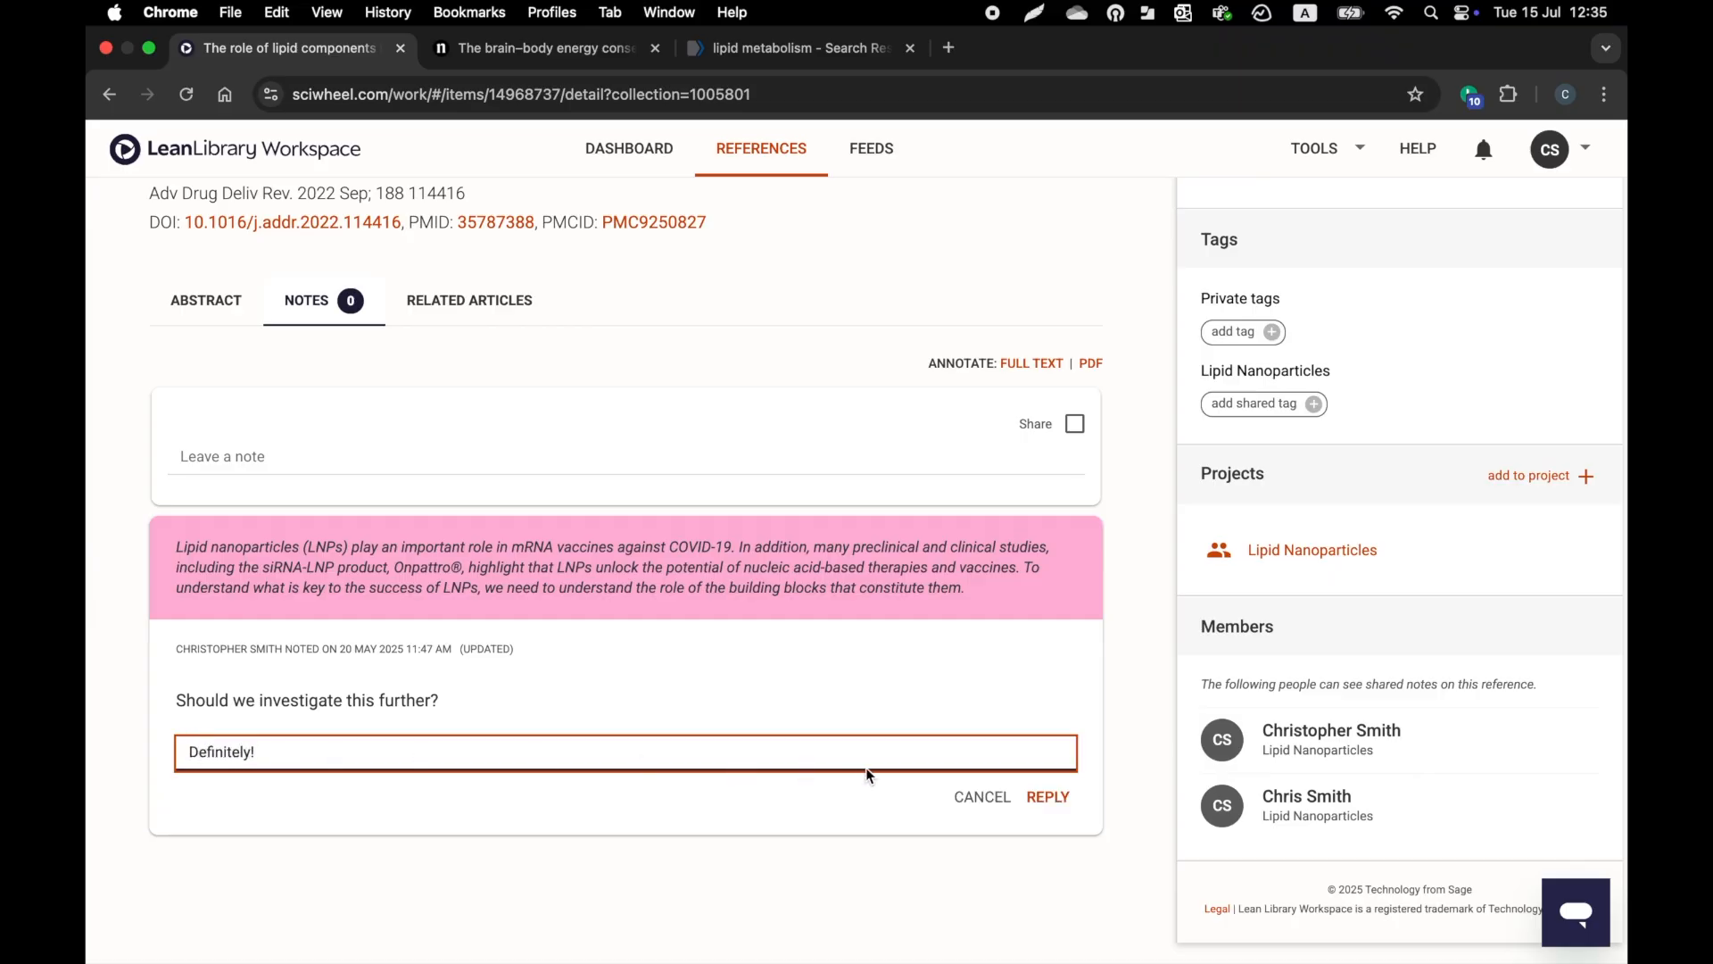
left_click(1050, 795)
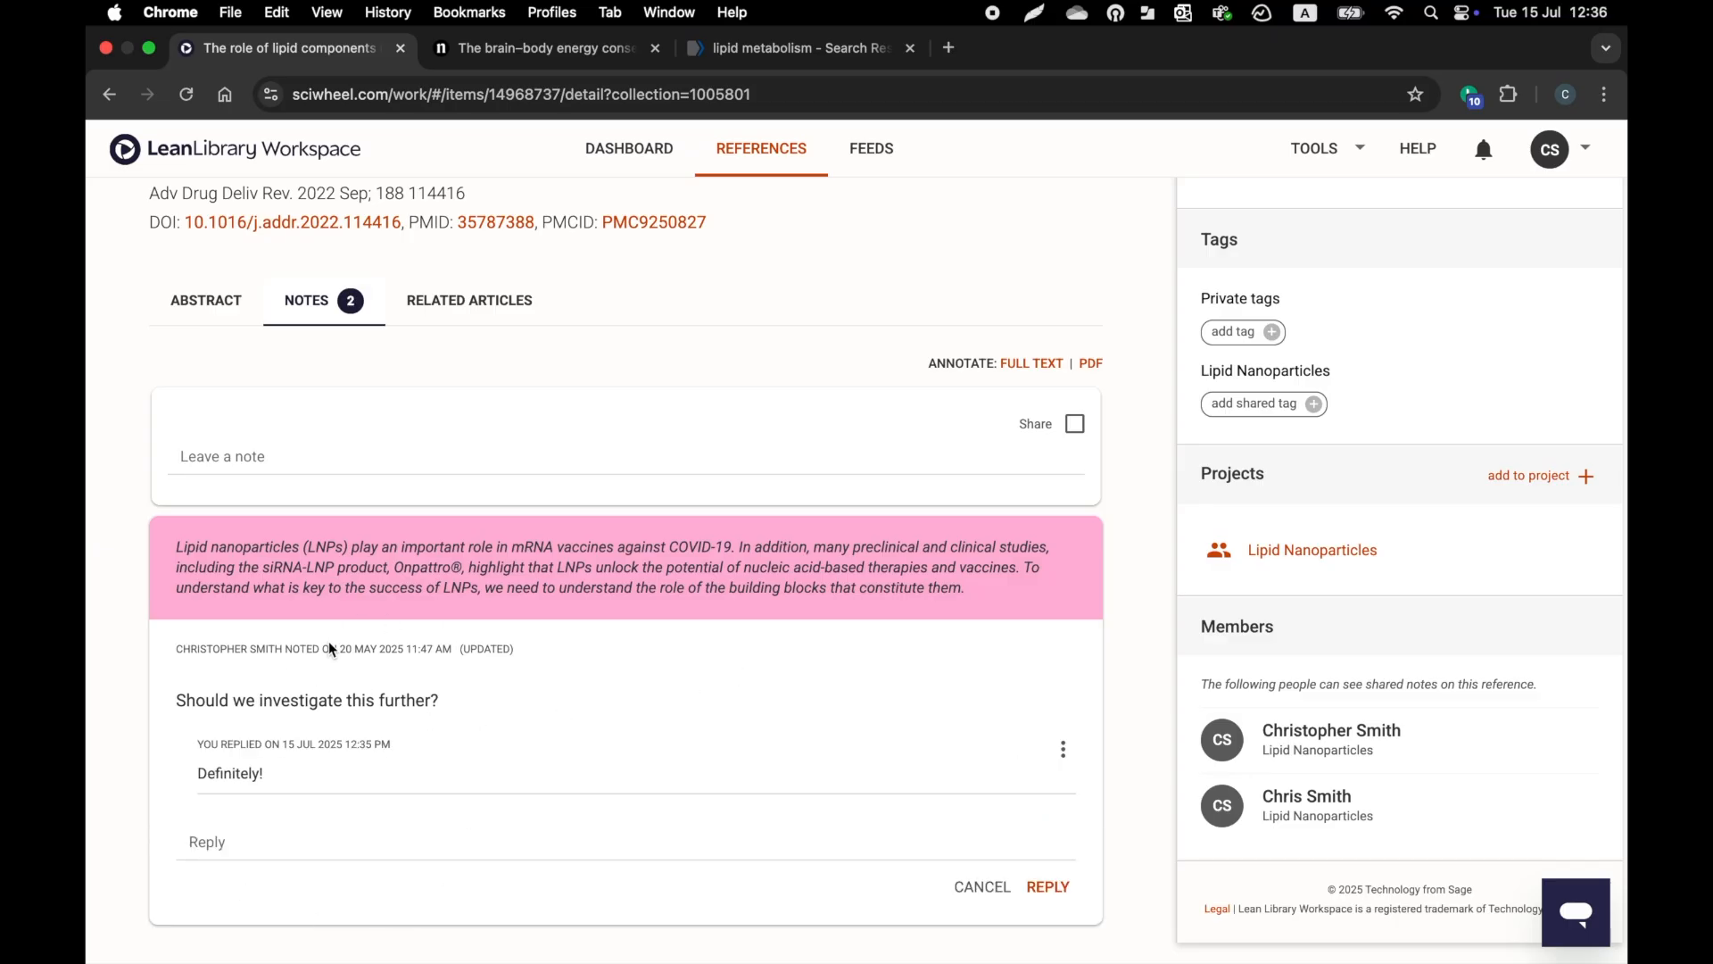
scroll(331, 648, "up", 5)
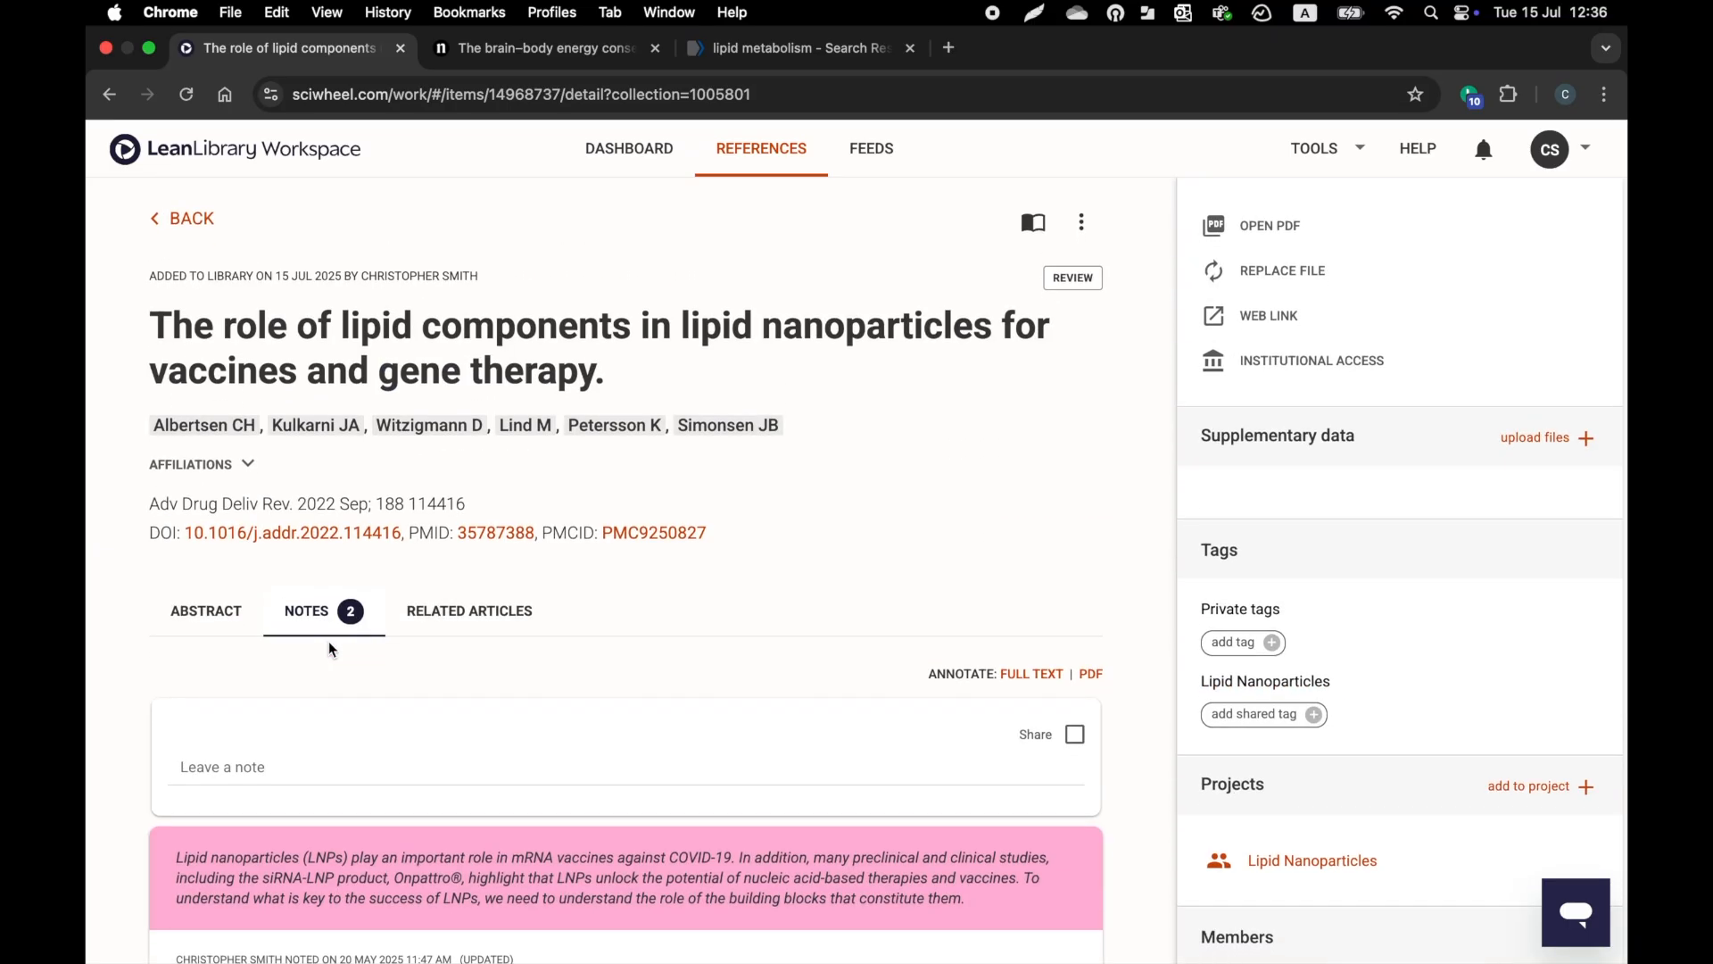
left_click(1083, 225)
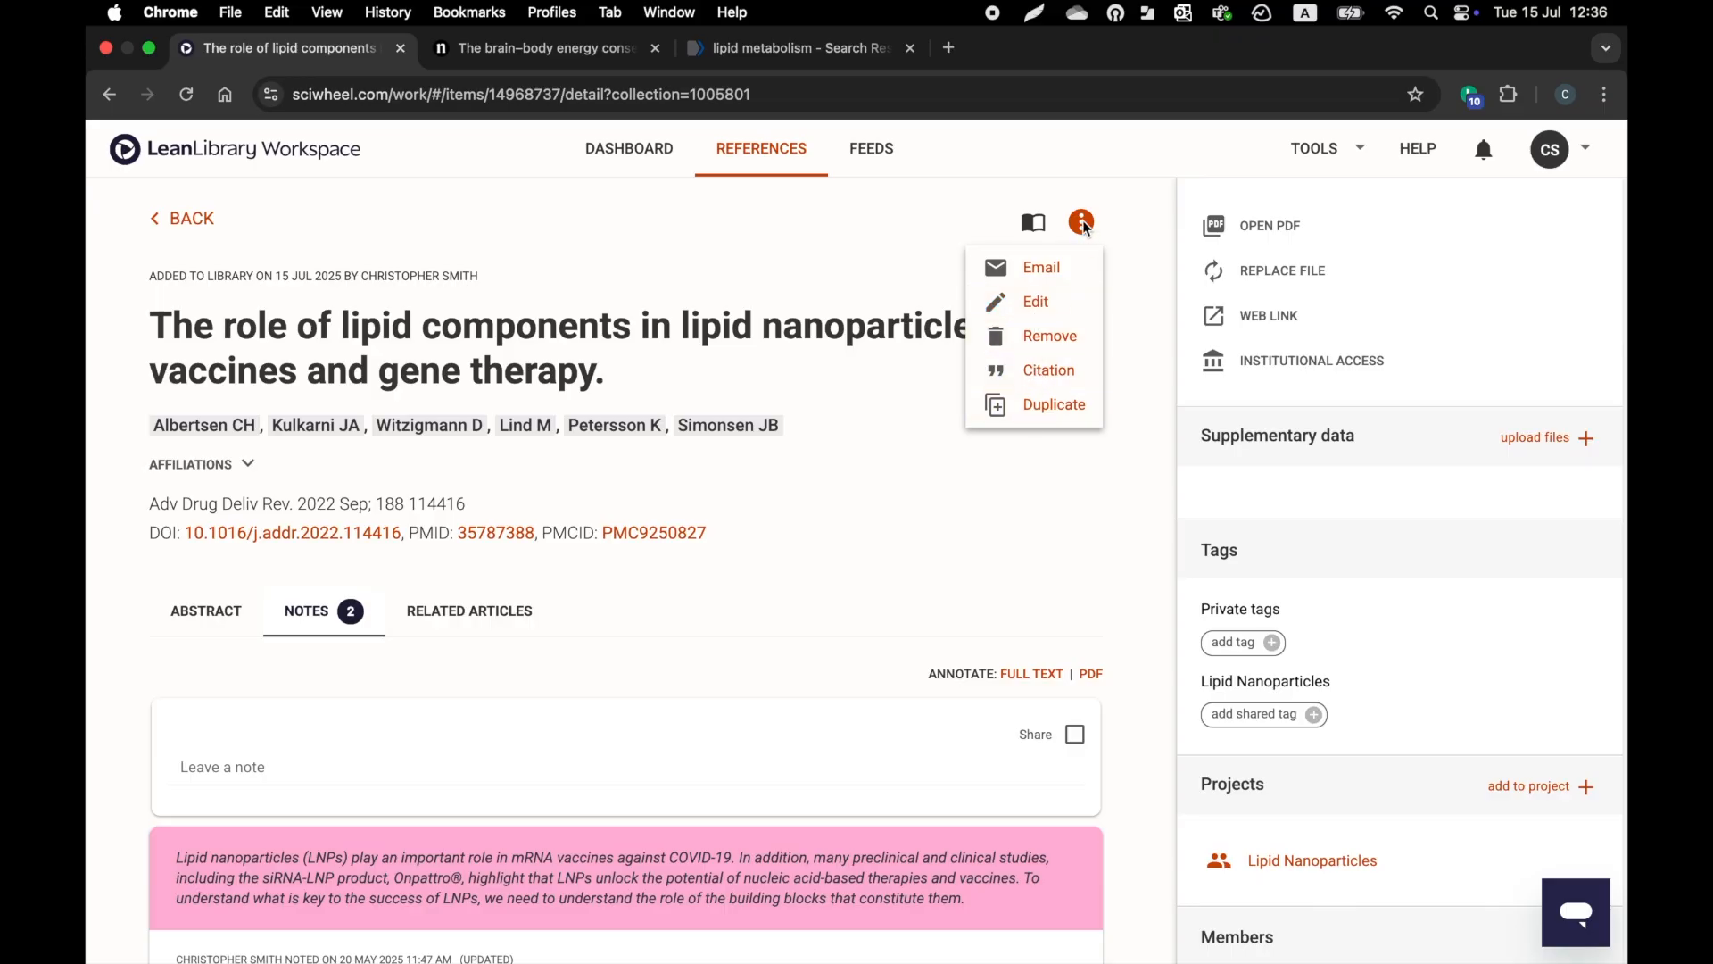
left_click(1083, 223)
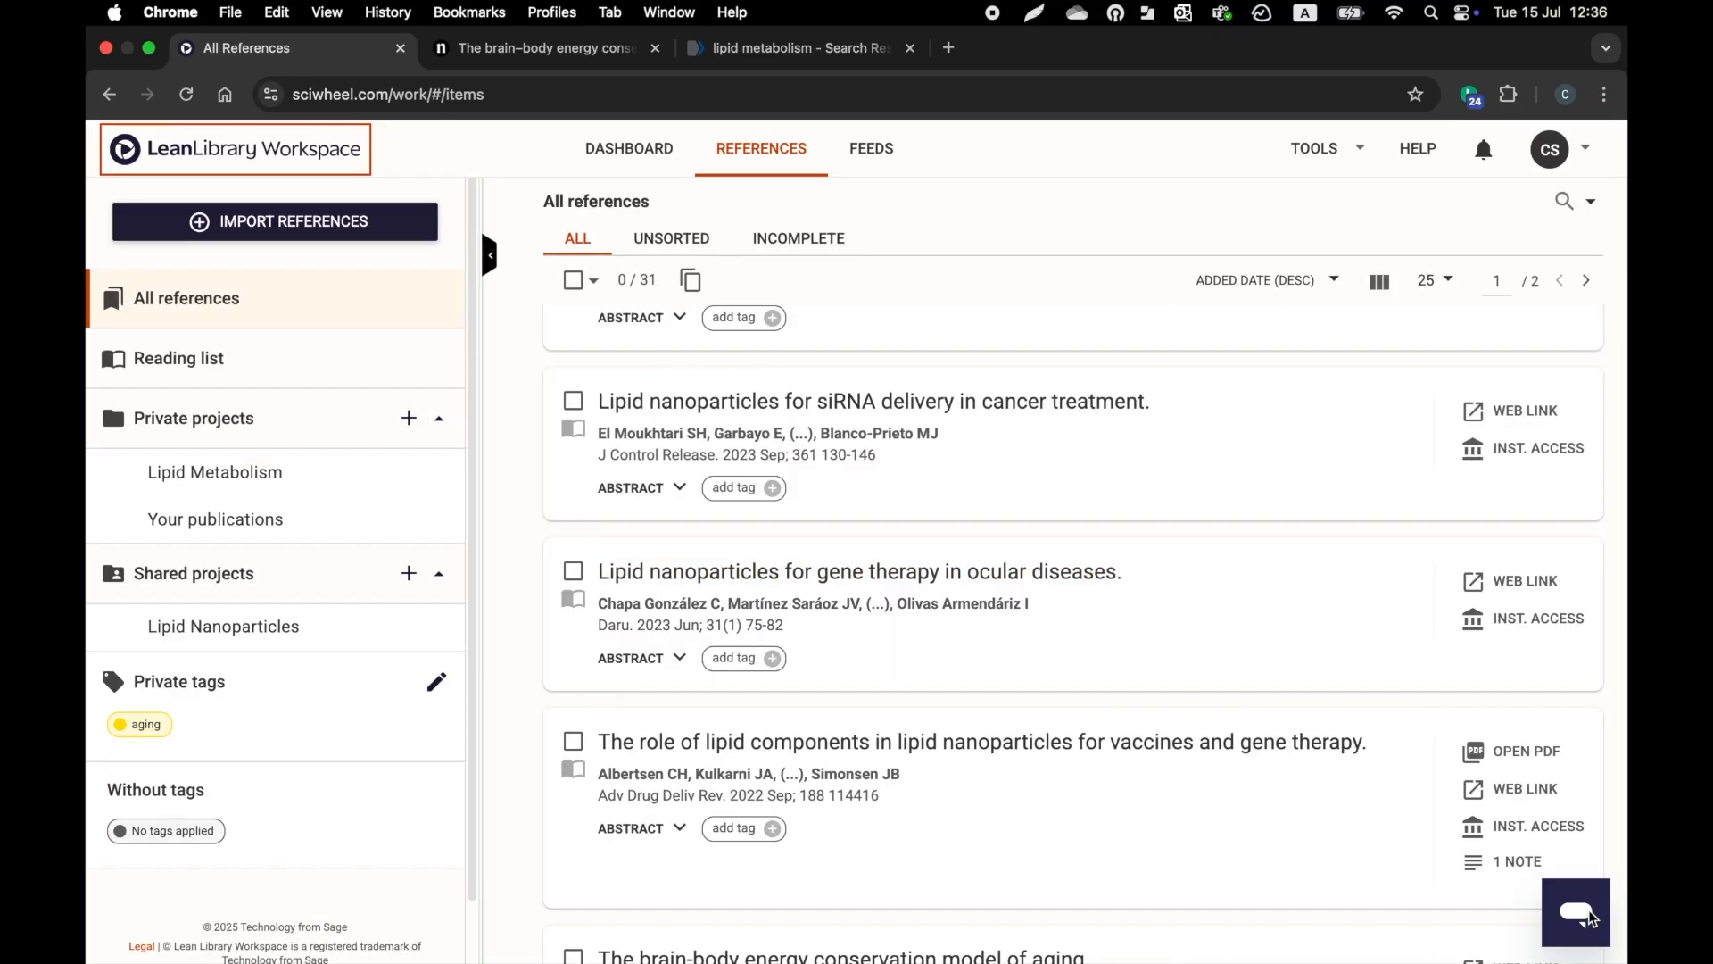
Open the support chat from All references and send the message "Help!"
left_click(1580, 914)
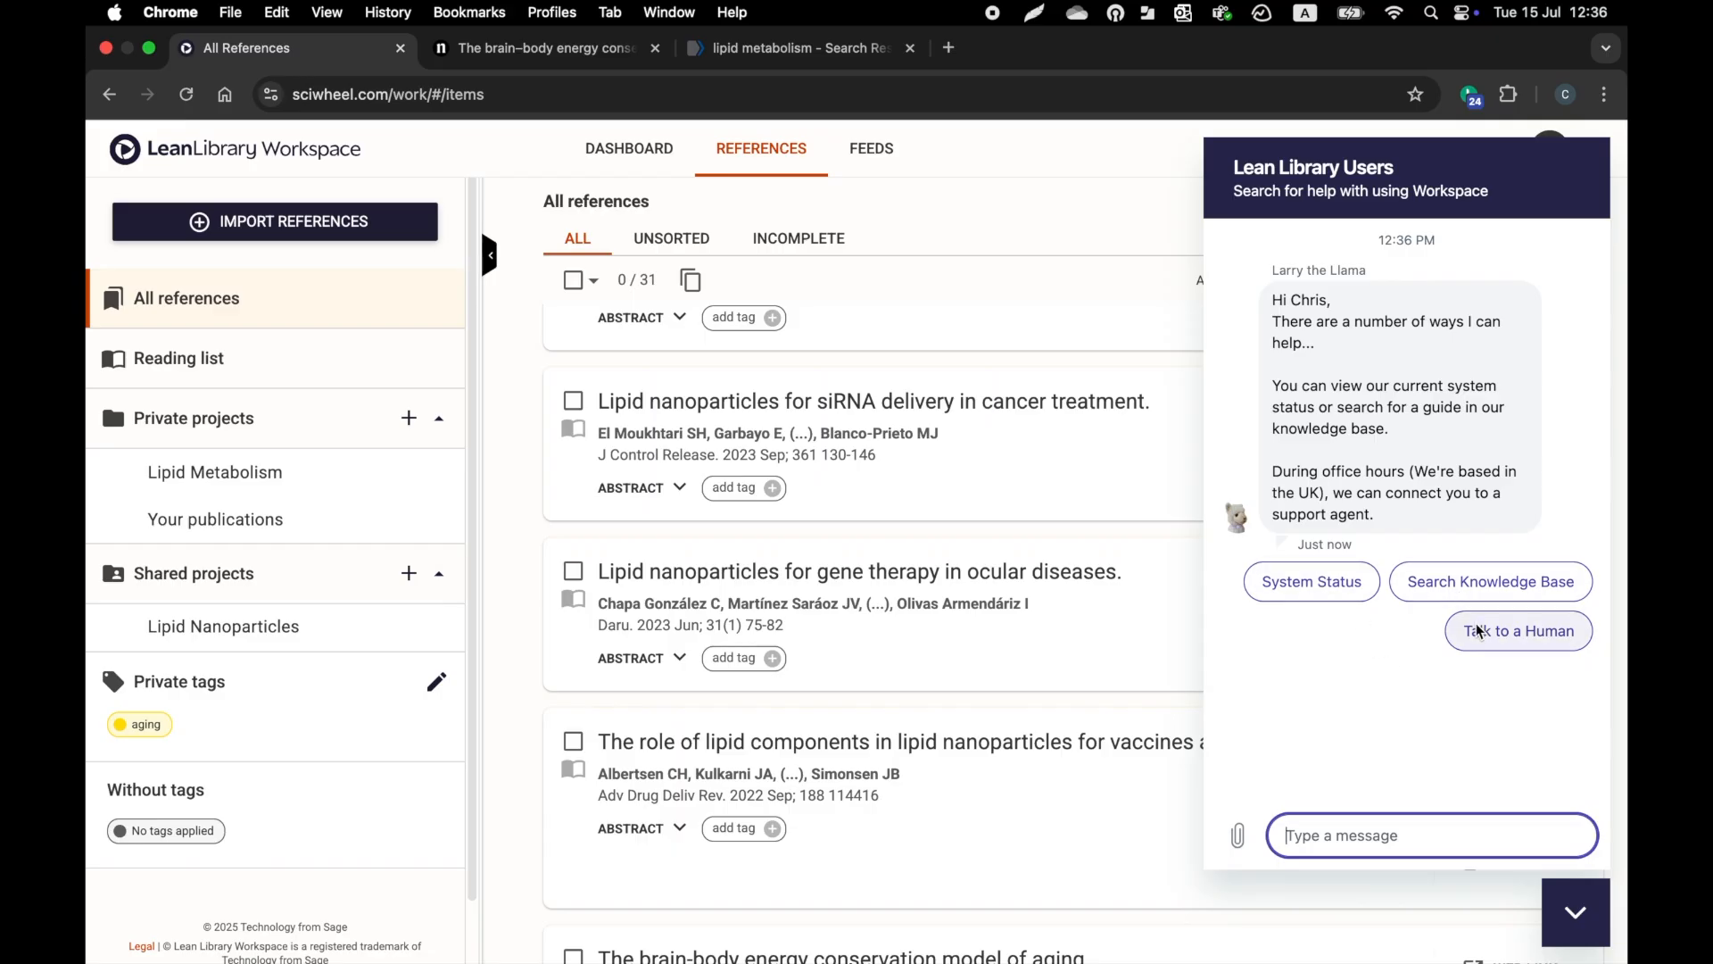
type("Help!")
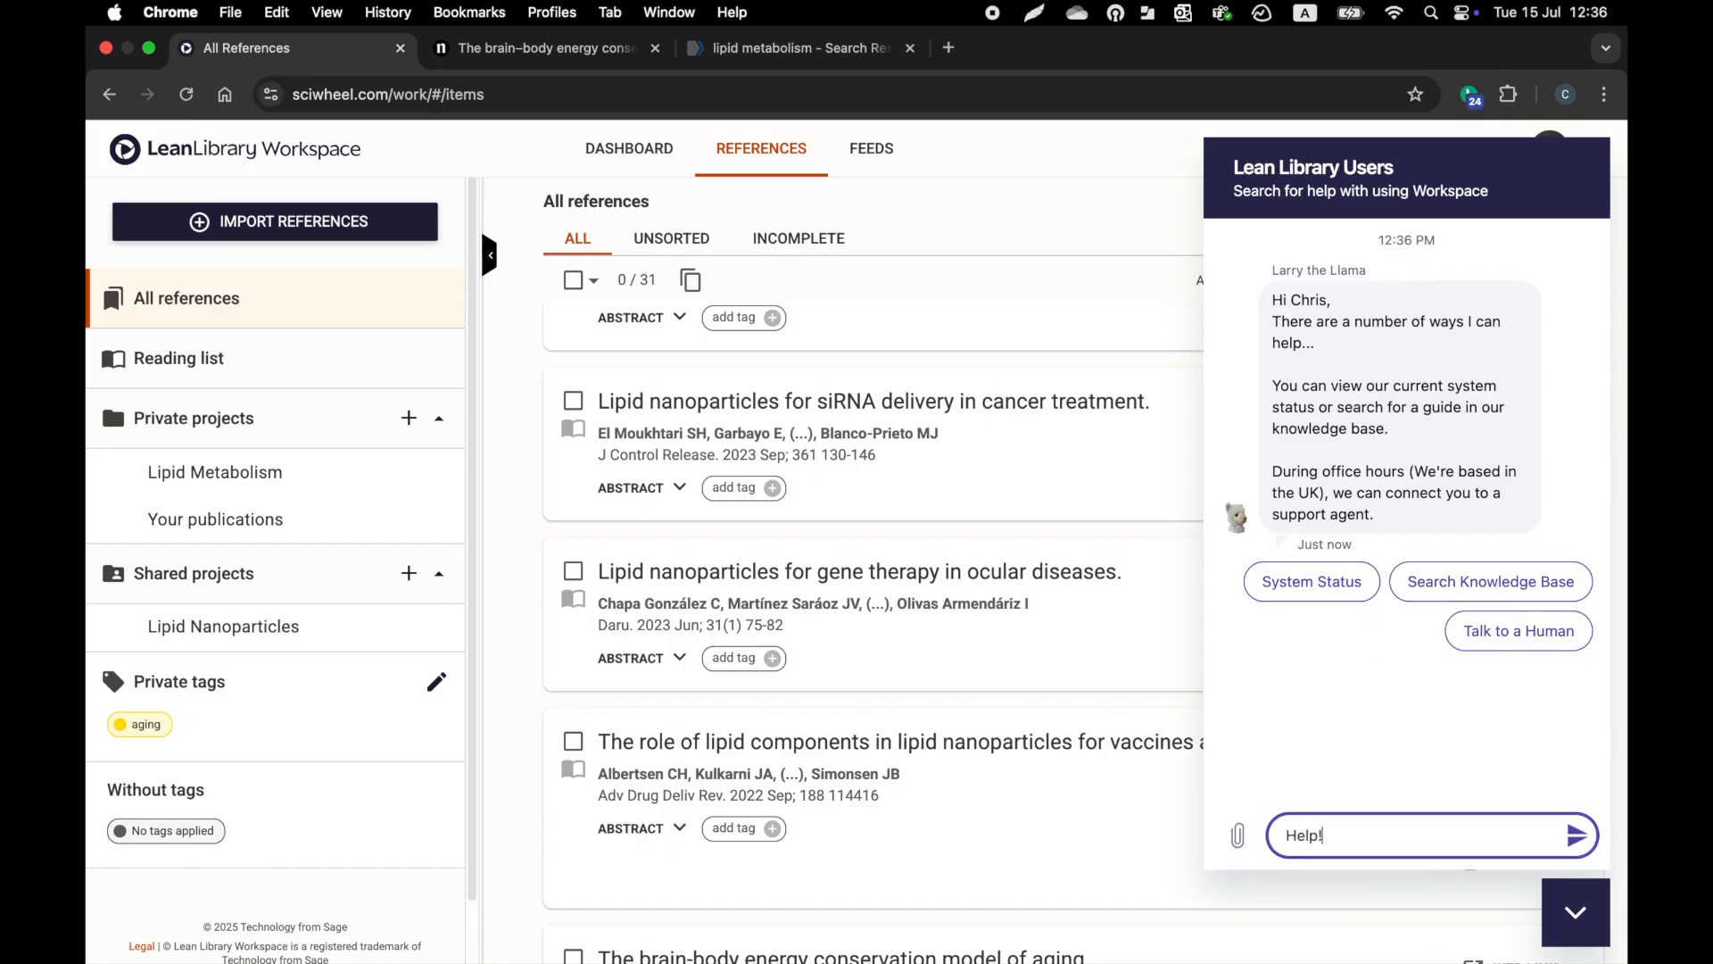
left_click(1576, 835)
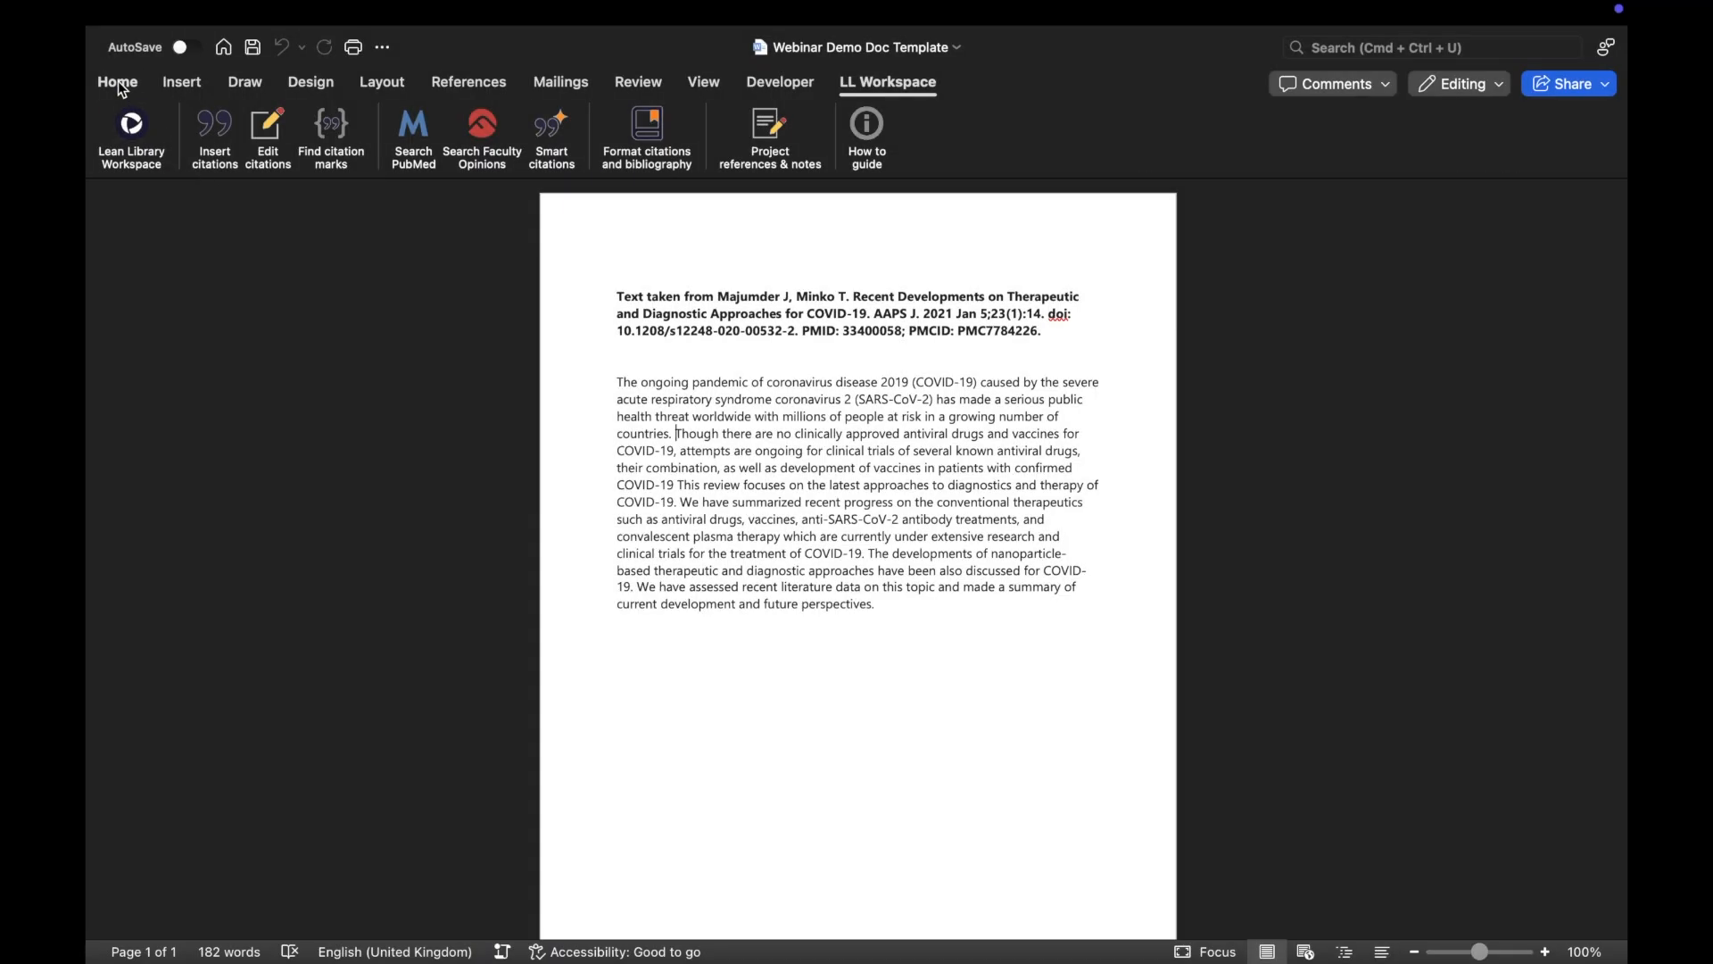
Cite "Optimizing lipid nanoparticles for delivery in primates" from the Workspace references after the body text's first sentence, ending in "countries."
left_click(118, 82)
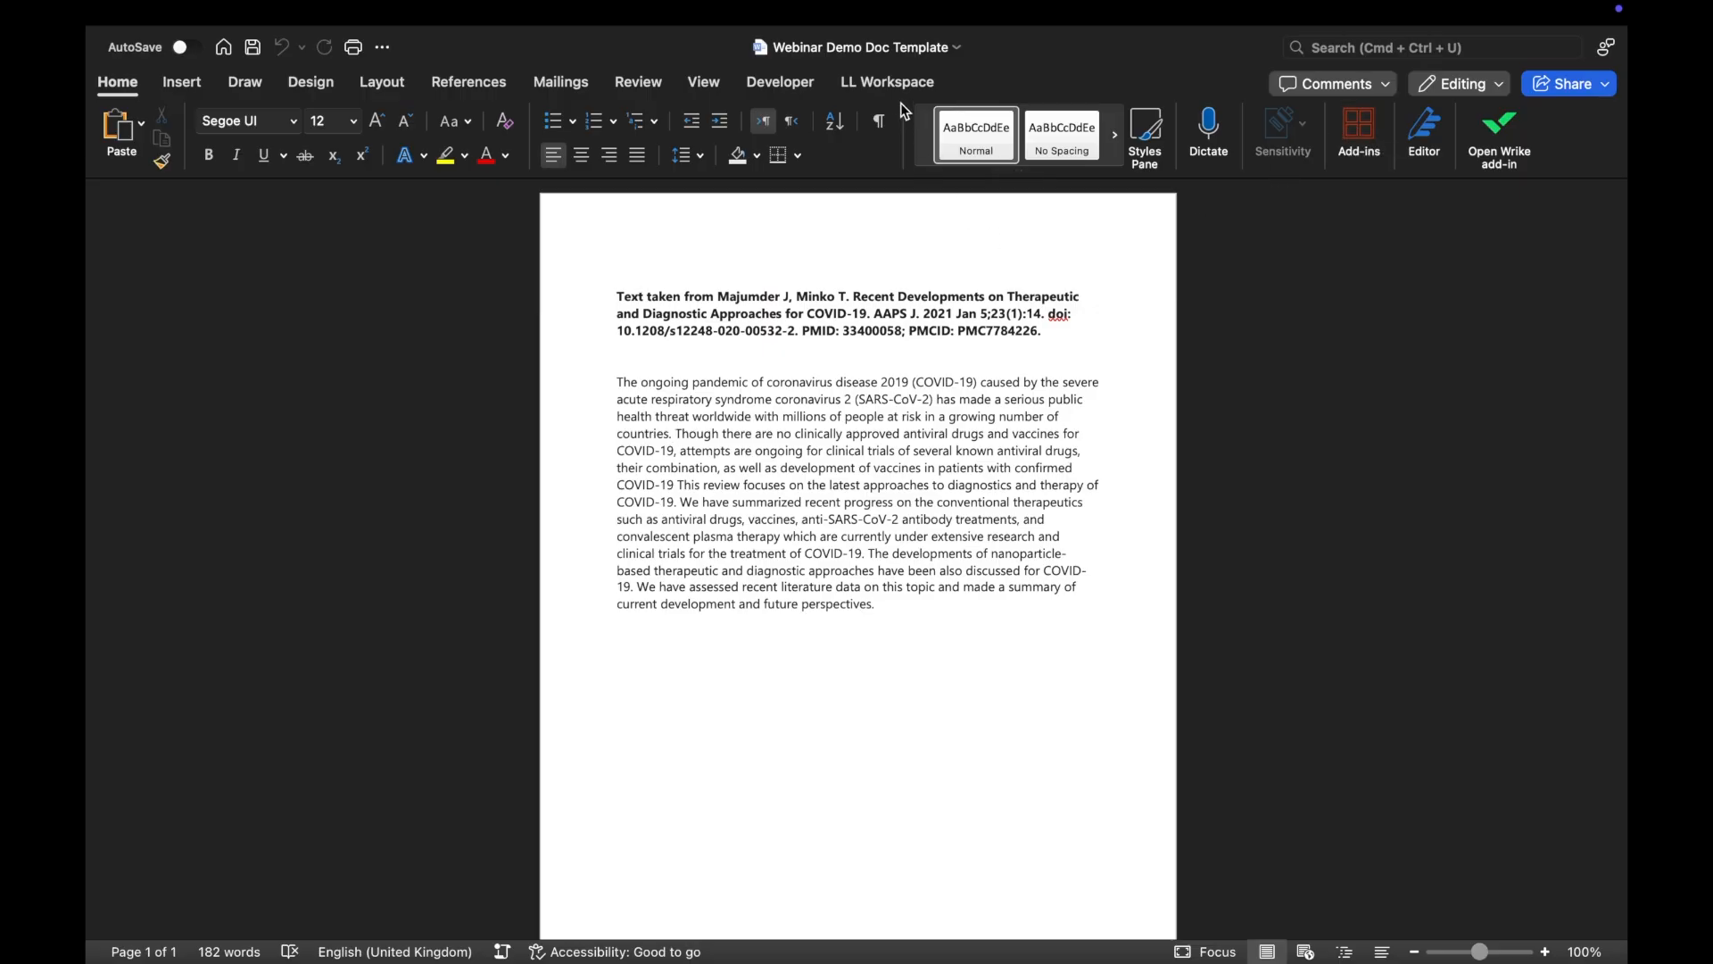
left_click(891, 82)
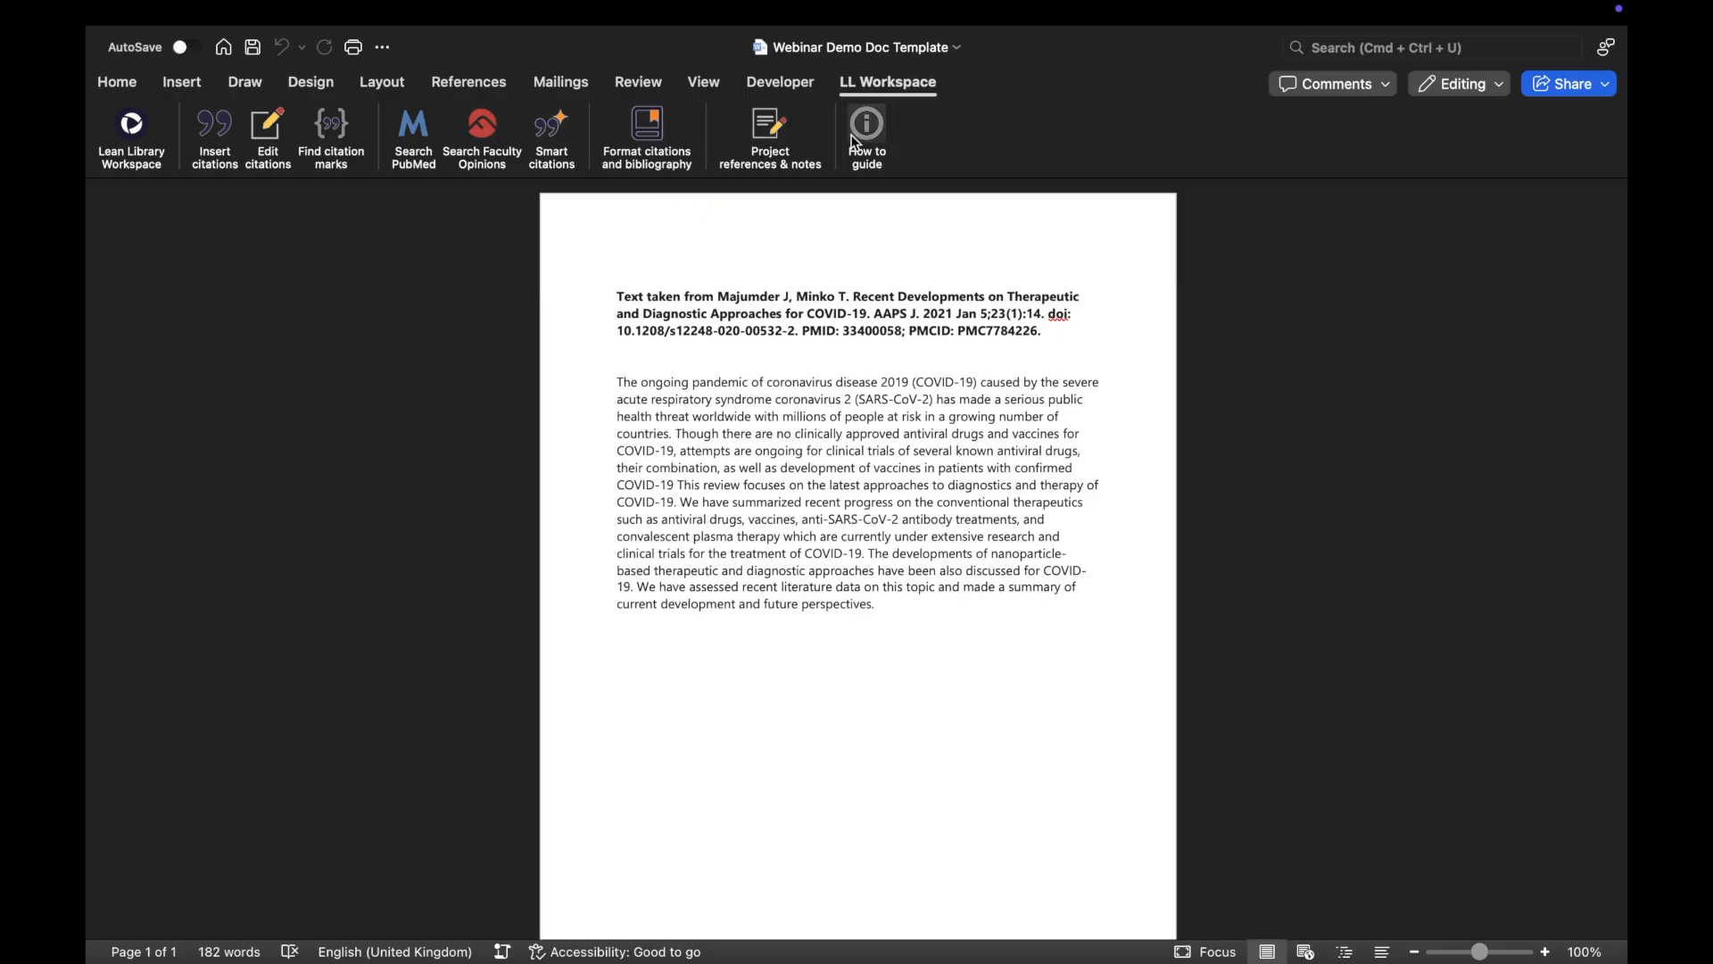
left_click(217, 132)
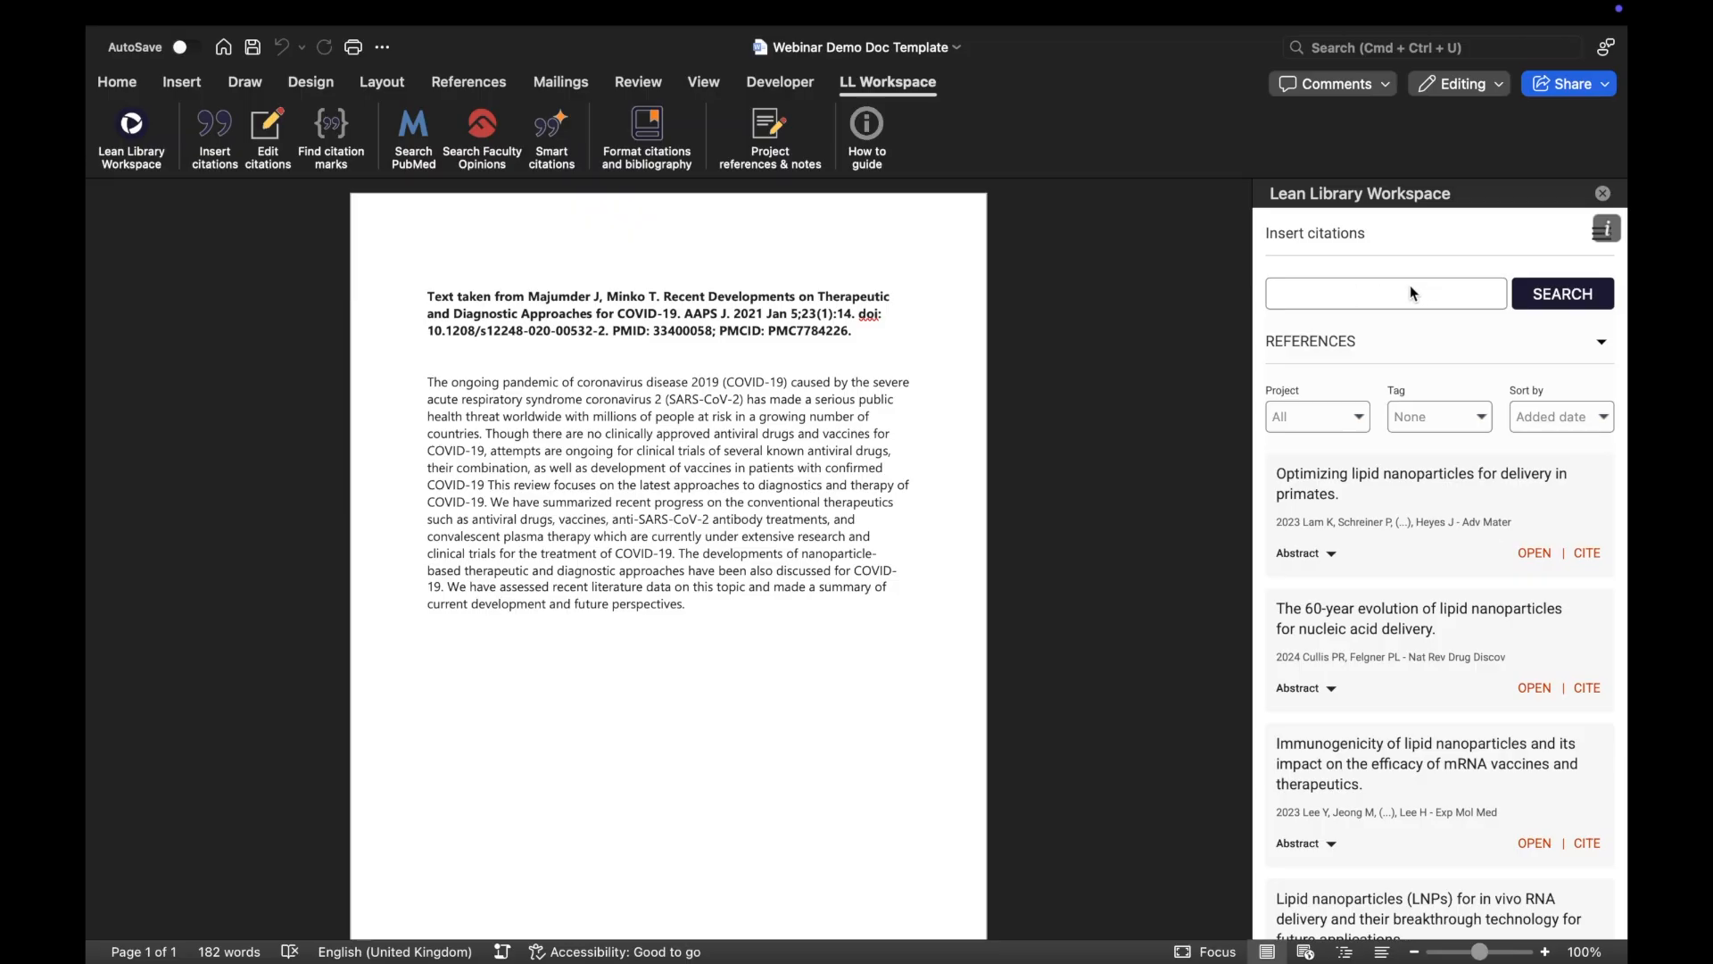
left_click(1362, 417)
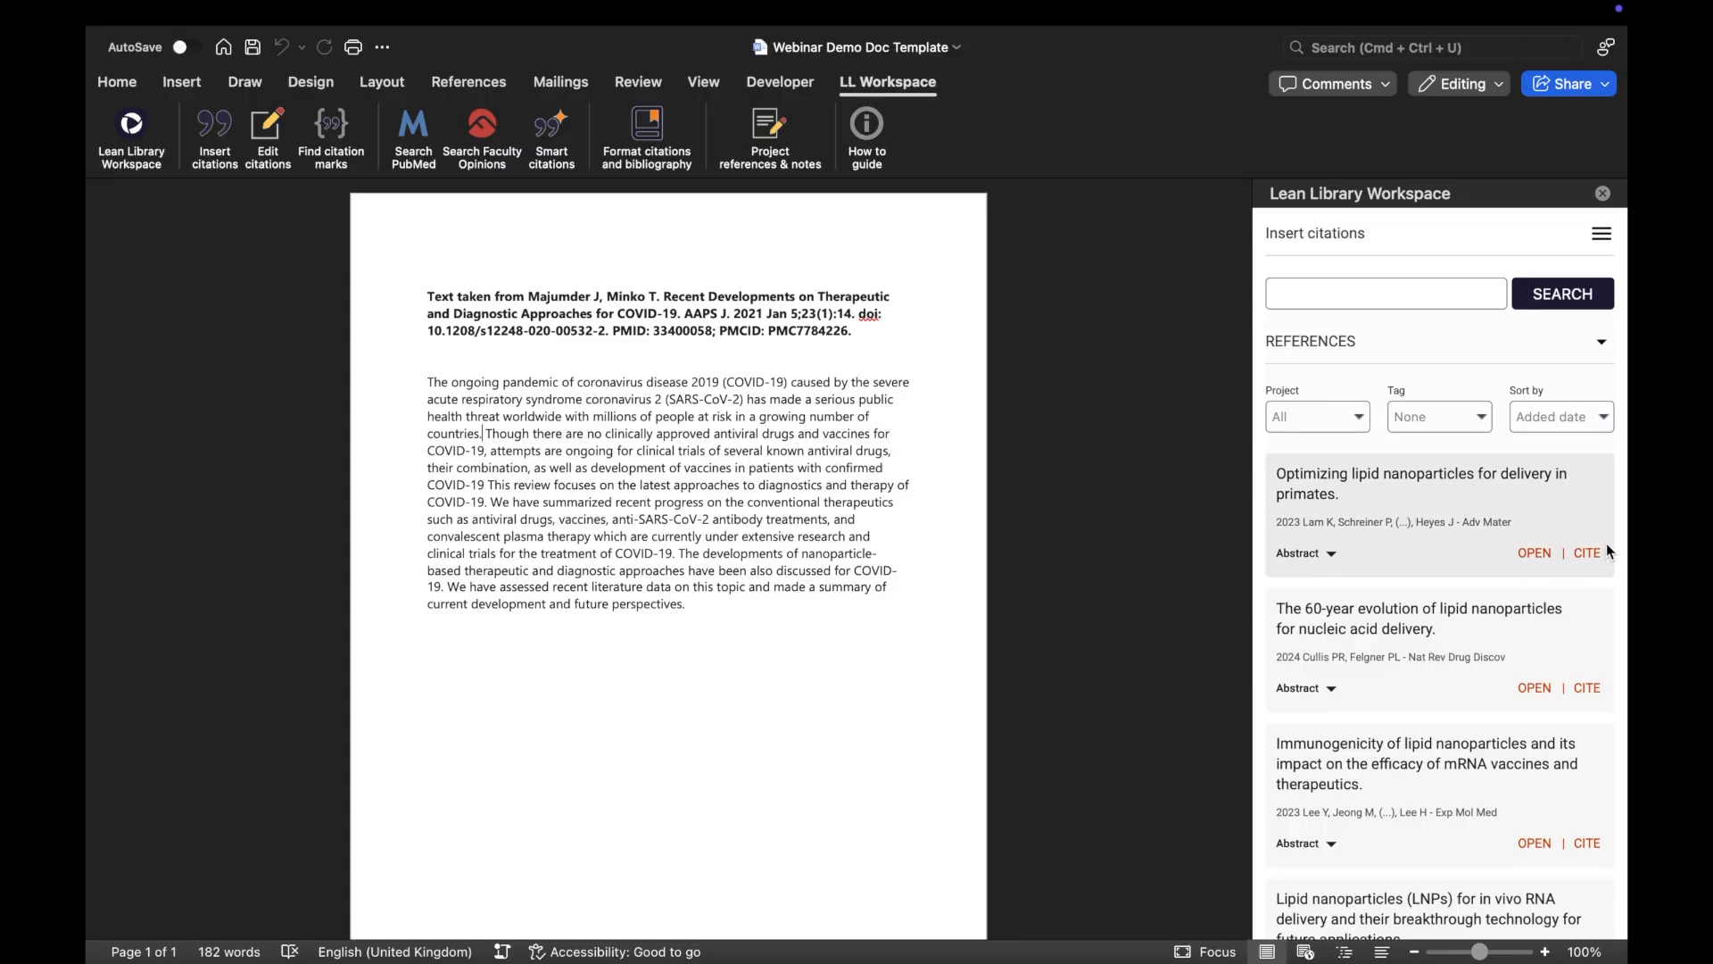
left_click(1594, 553)
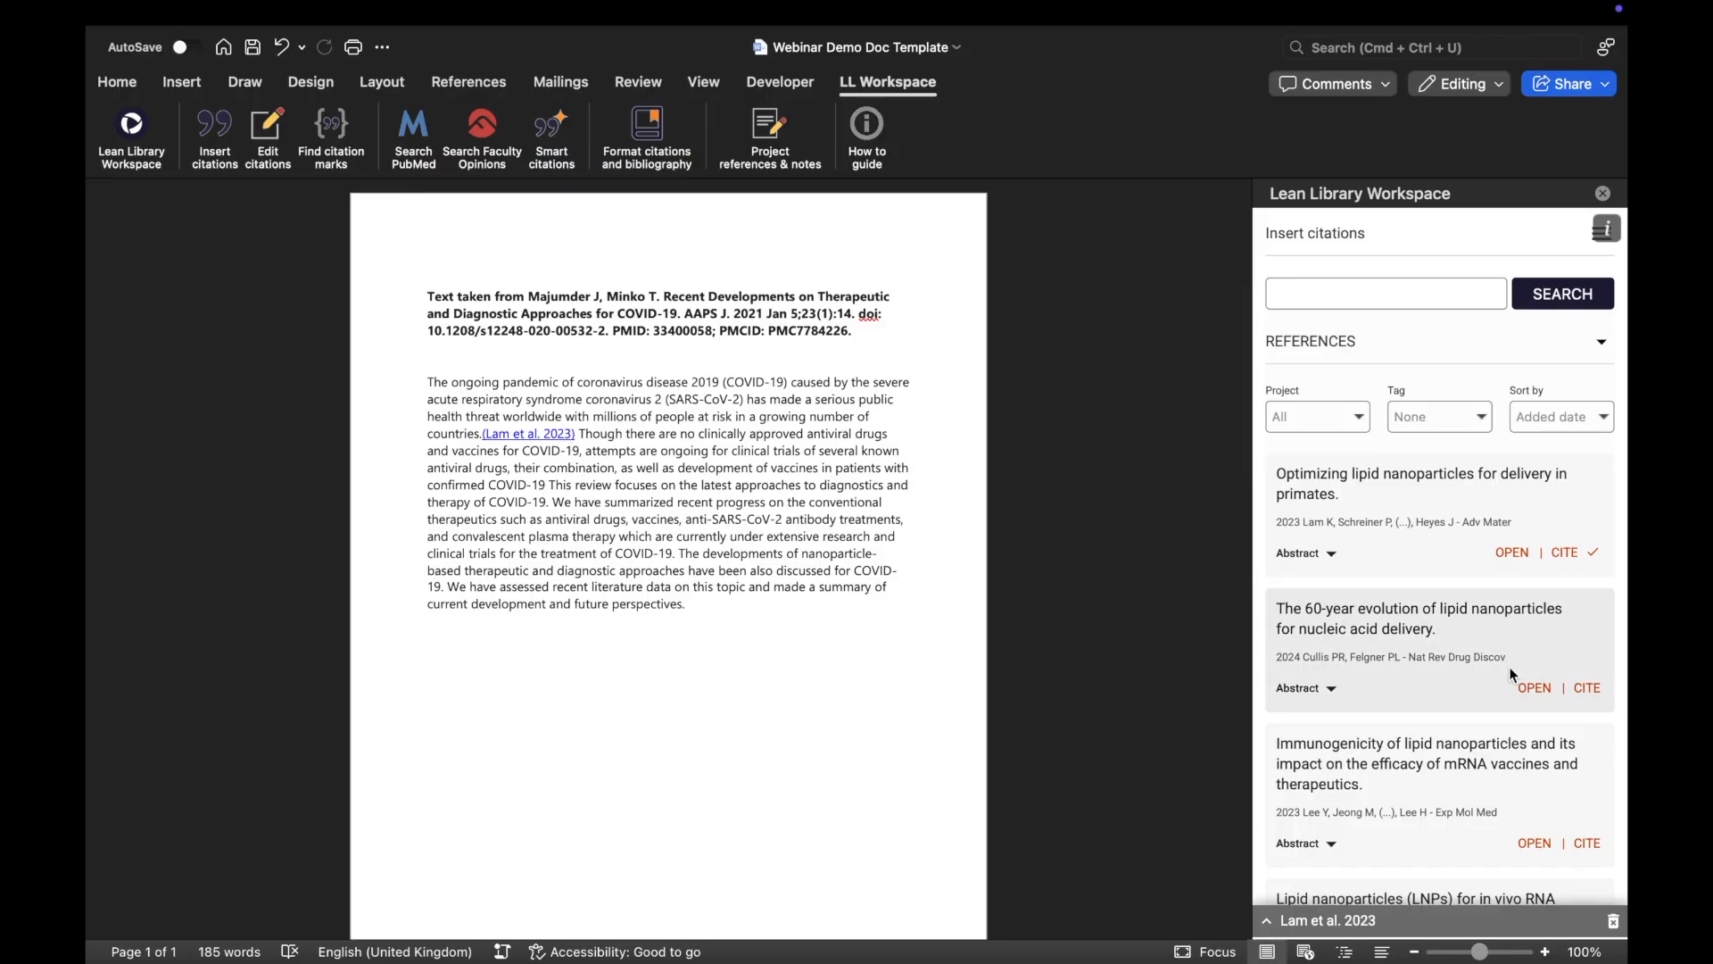
Add "The 60-year evolution of lipid nanoparticles for nucleic acid delivery" to the Lam et al. 2023 citation and review the prefix, suffix and author options
left_click(1588, 688)
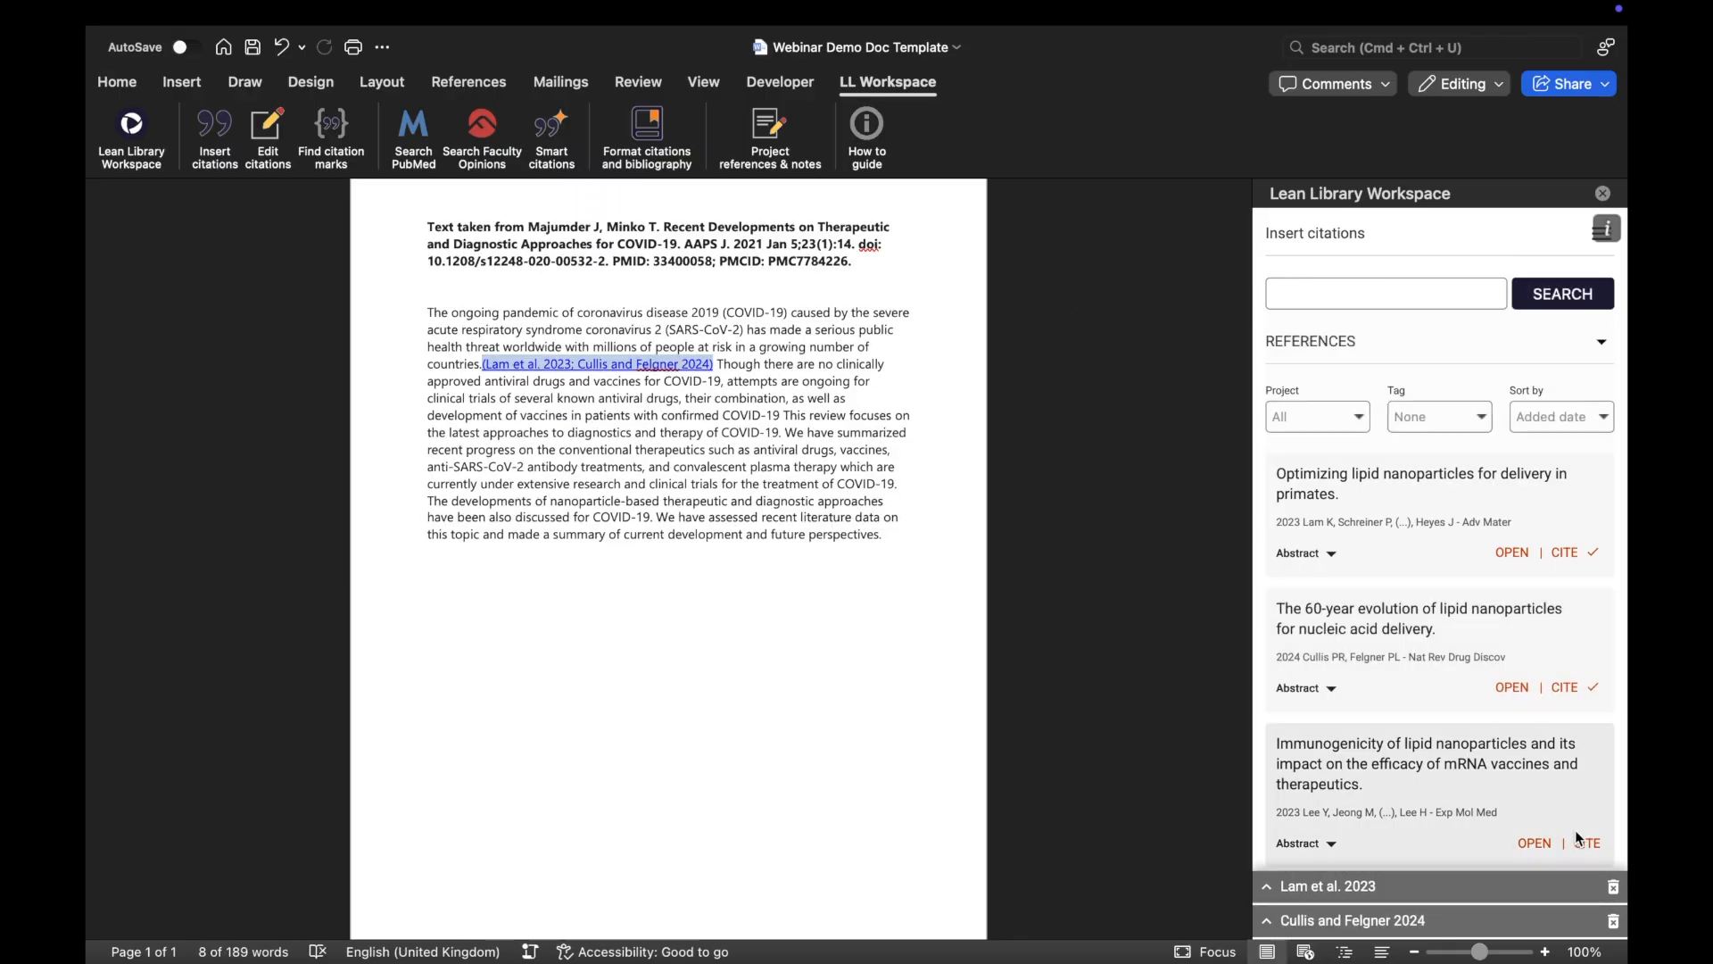
left_click(1383, 885)
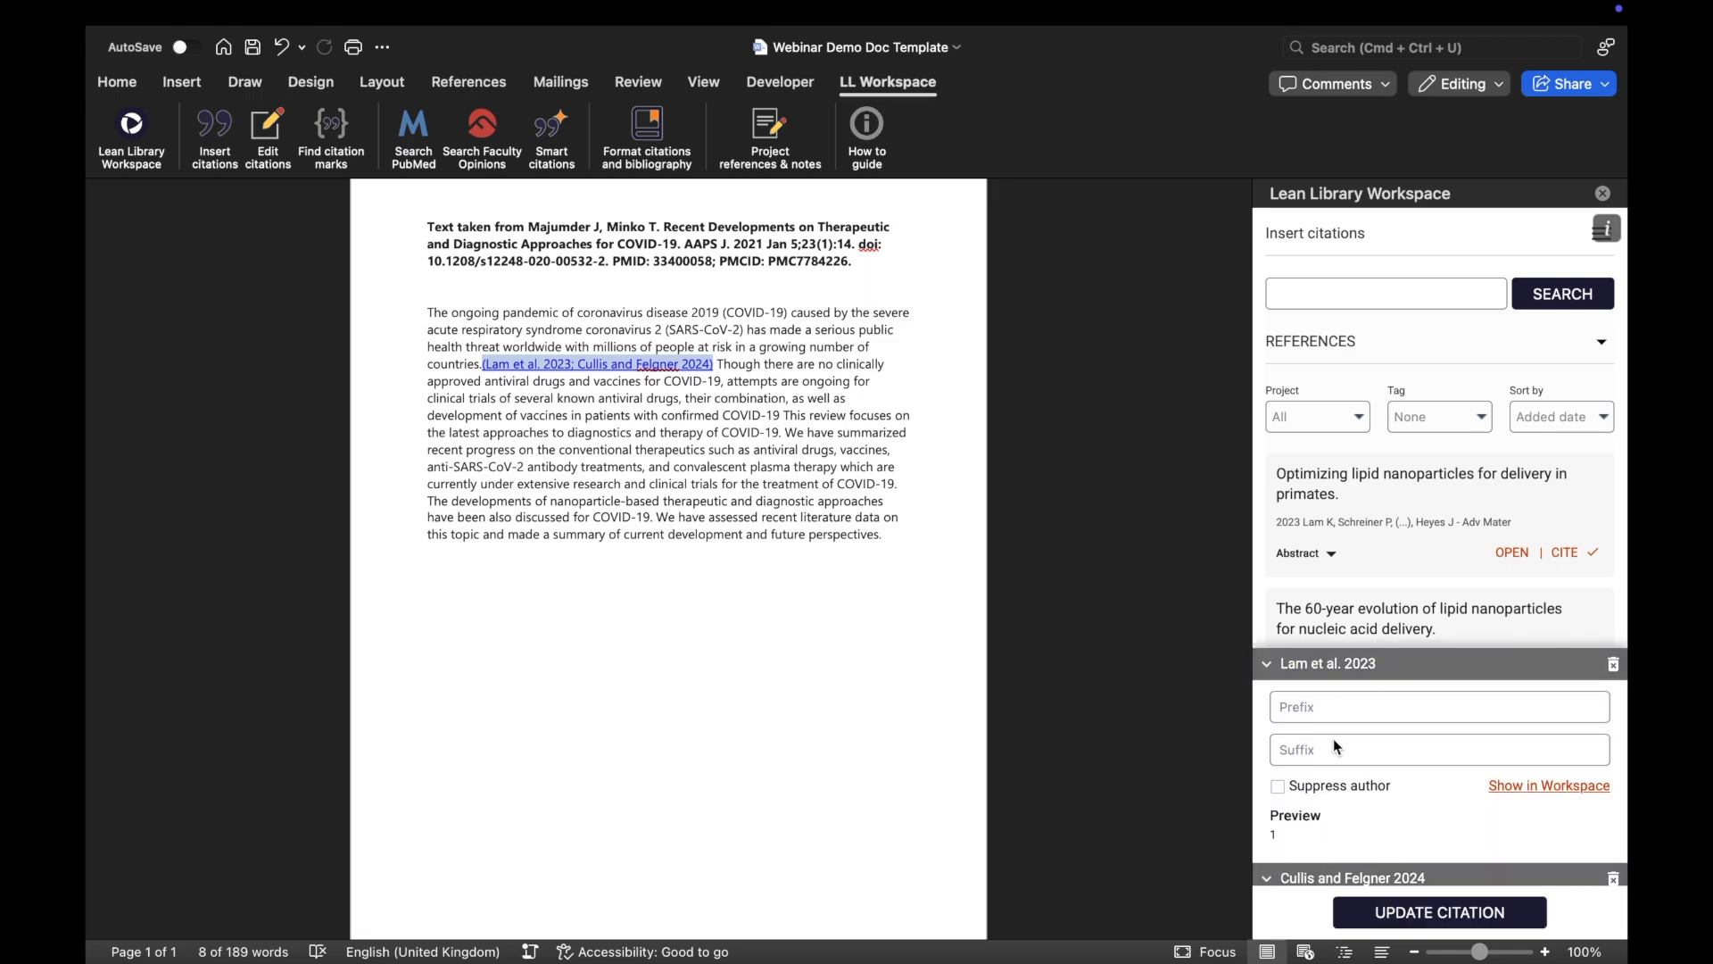
left_click(1374, 879)
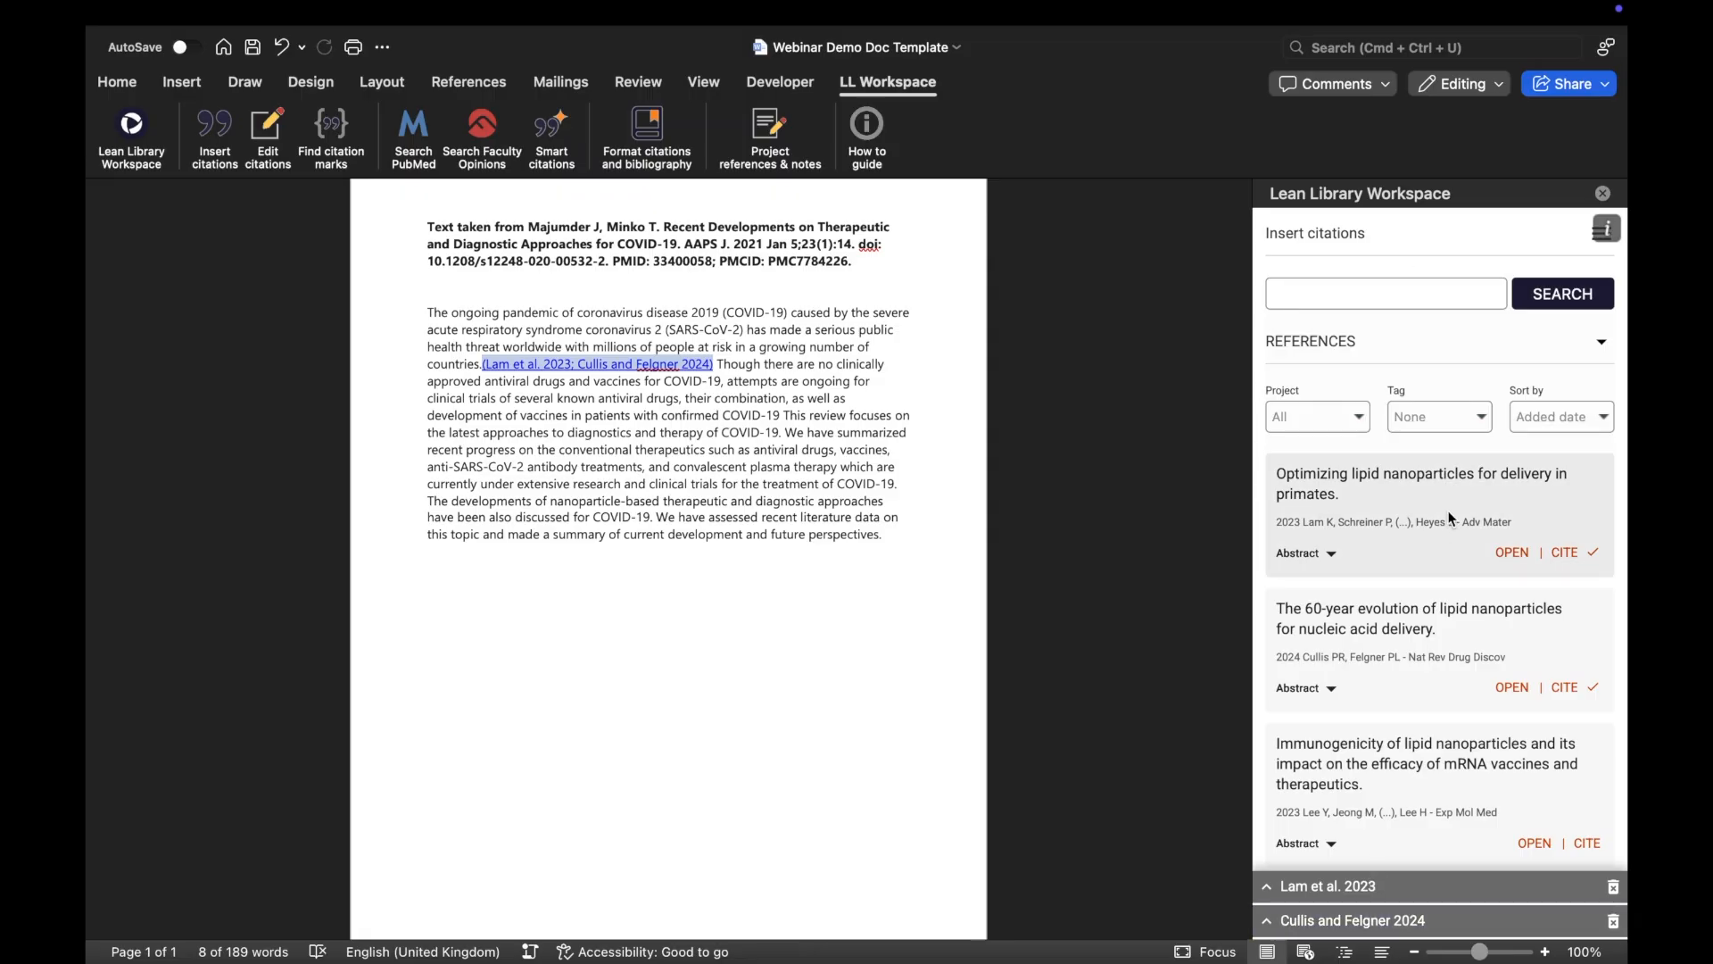
Search the additional citation styles for "grant" and choose National Library of Medicine (grant proposals with PMCID/PMID) - NLM for the document
left_click(649, 129)
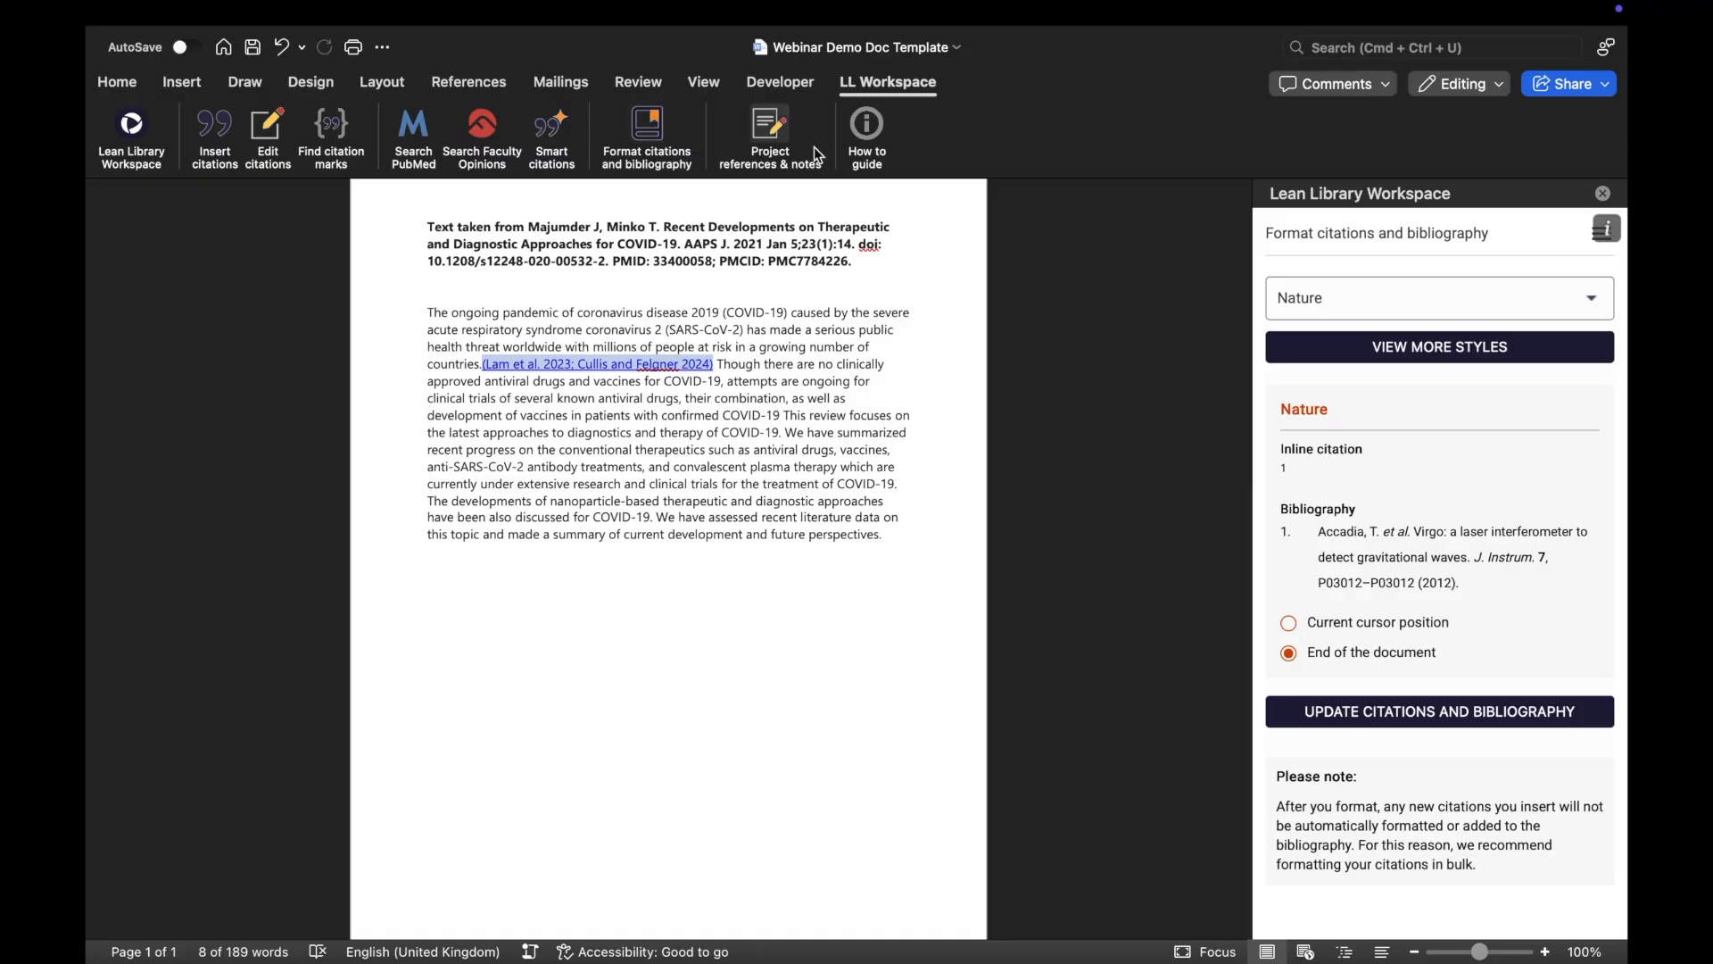
left_click(1309, 304)
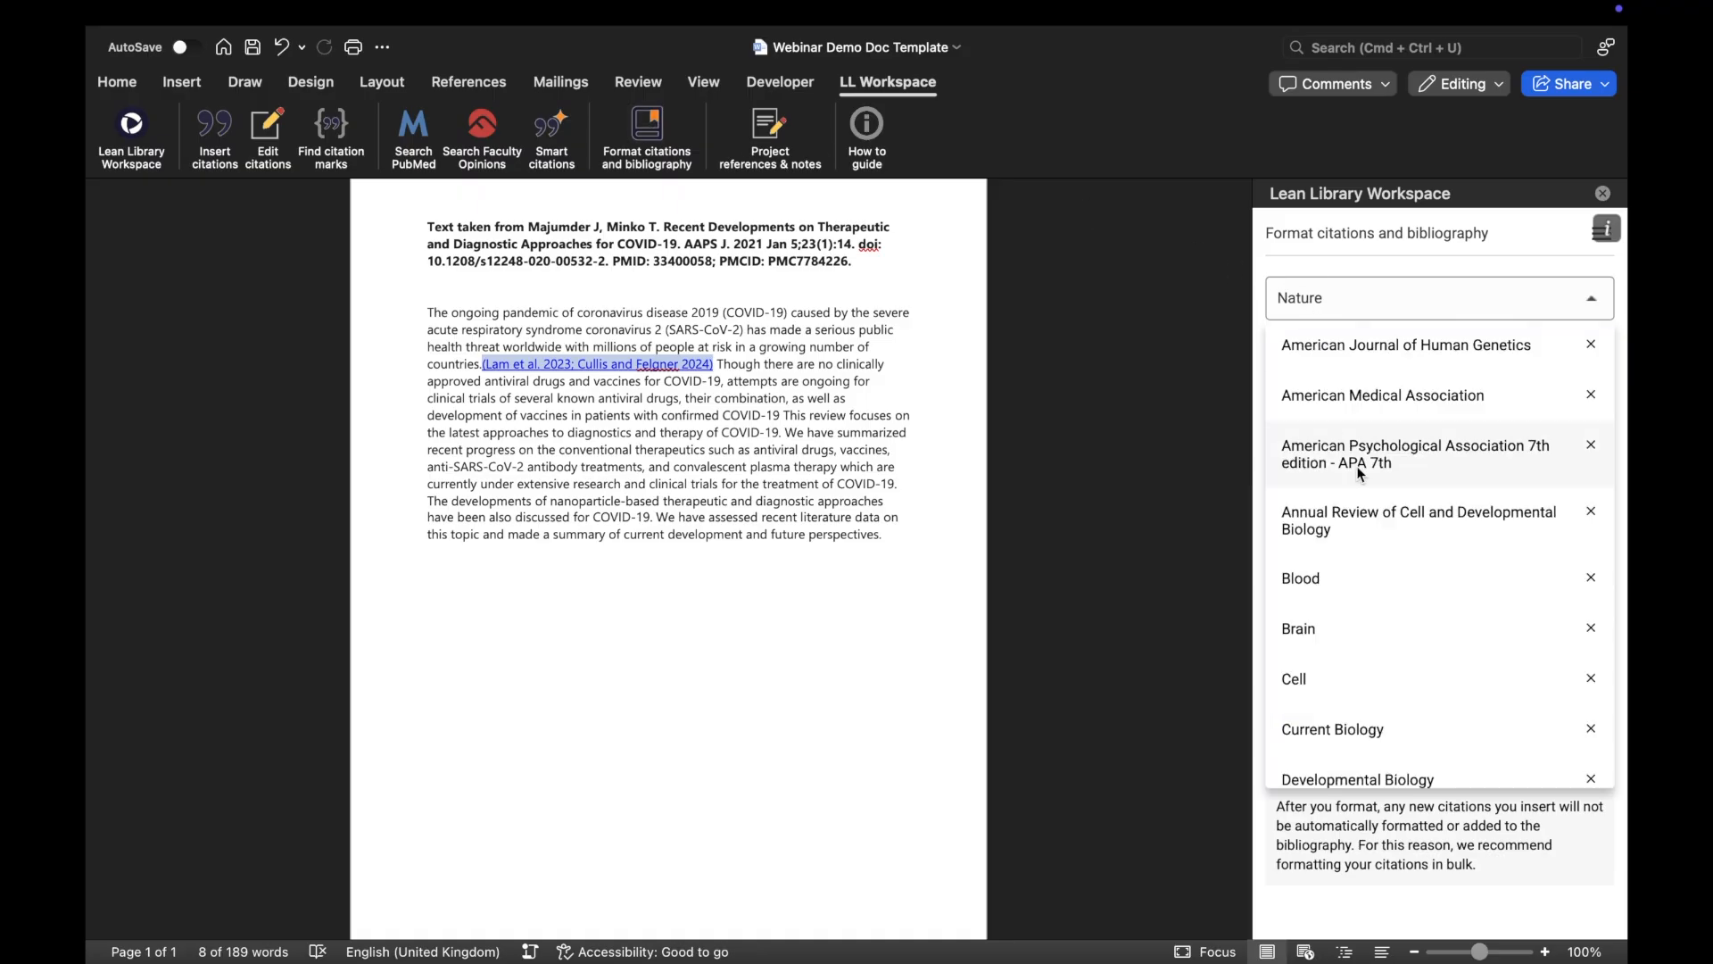
scroll(1360, 475, "down", 10)
scroll(1360, 475, "up", 10)
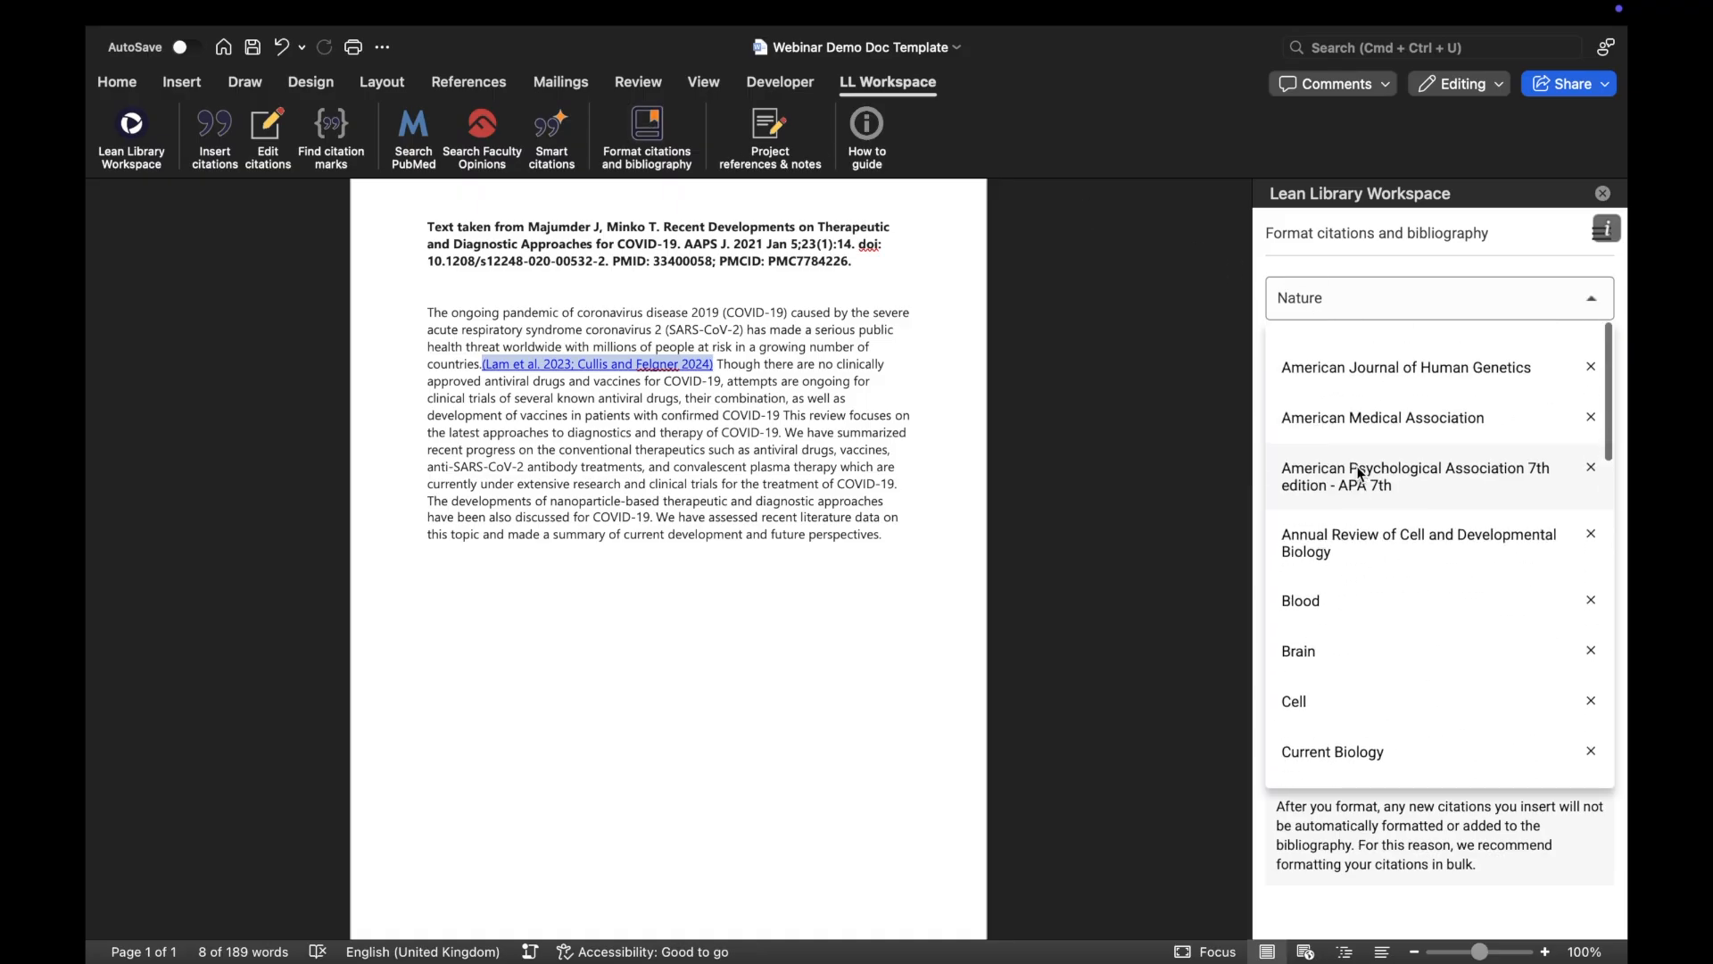
left_click(1312, 297)
left_click(1397, 349)
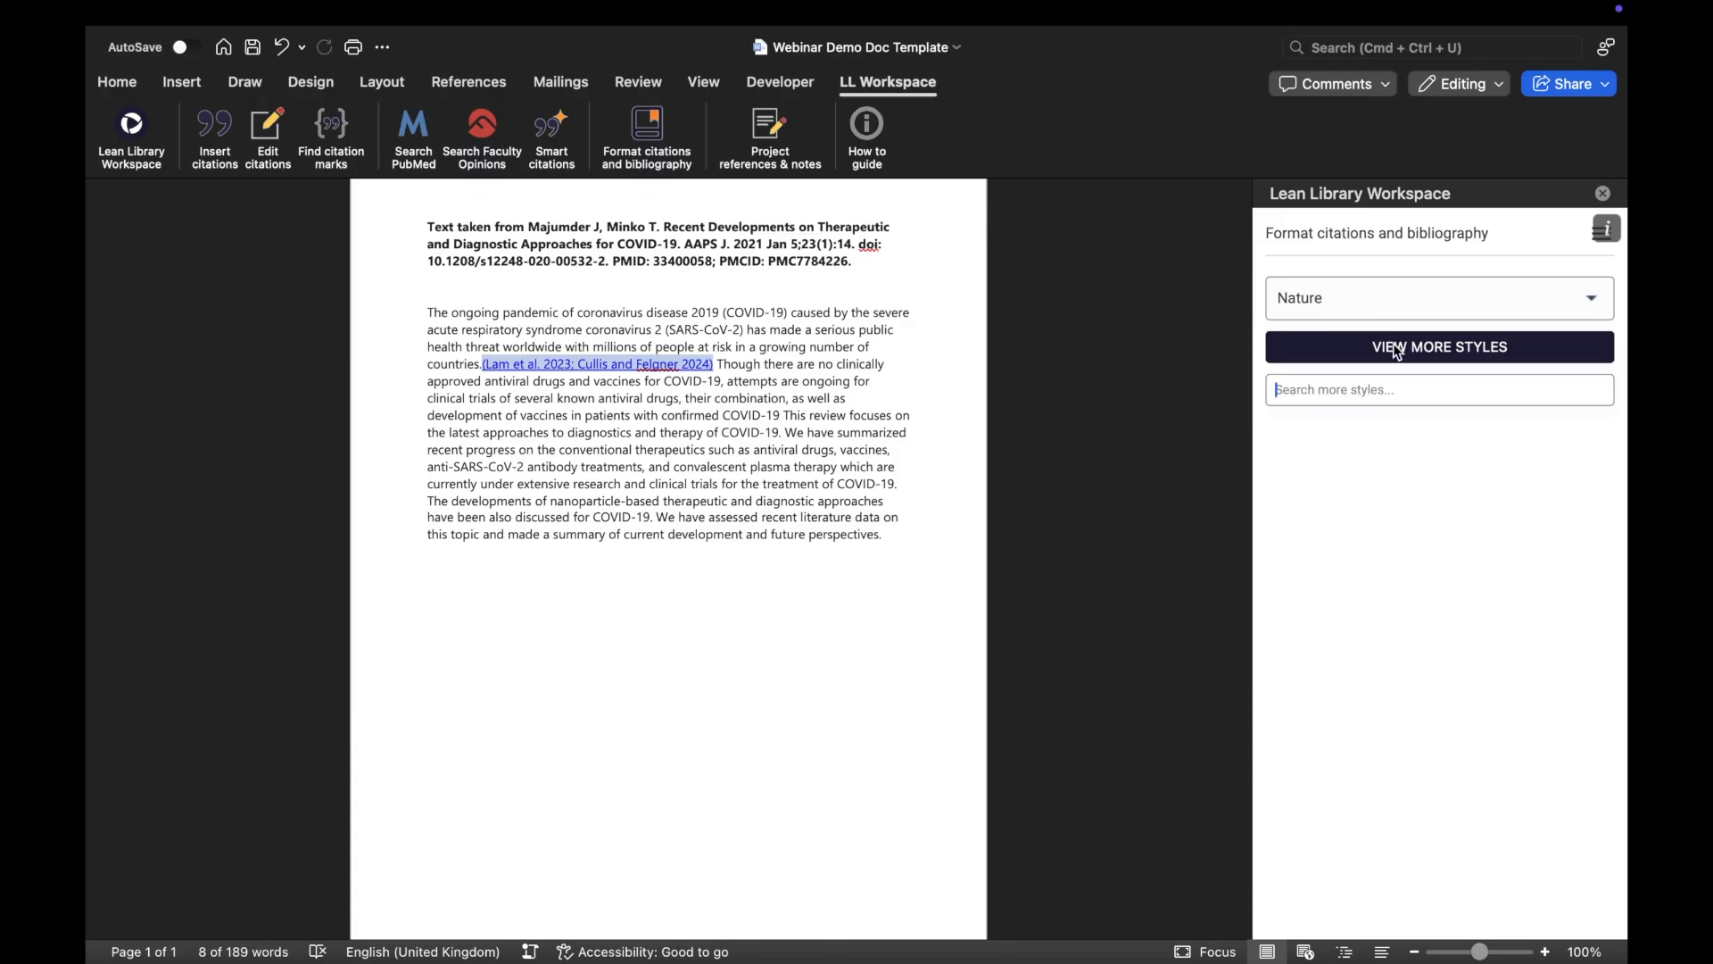
type("grant")
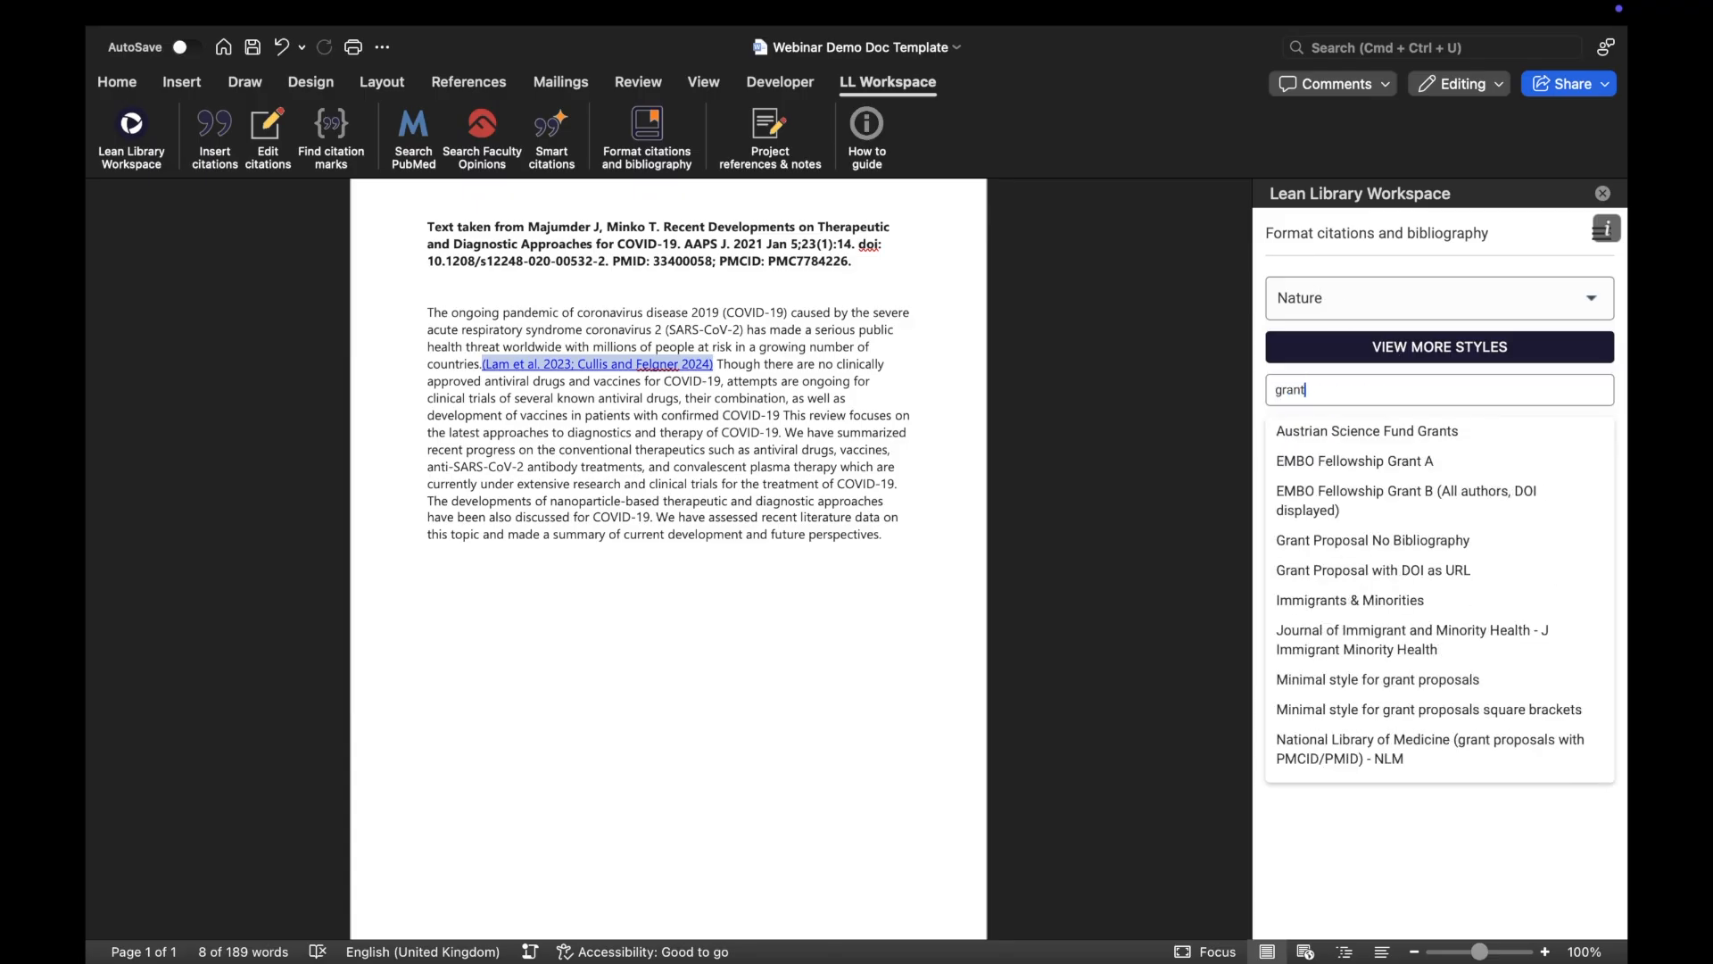
left_click(1342, 739)
Update the citations in the chosen style and generate the bibliography at the end of the document
scroll(1389, 514, "down", 20)
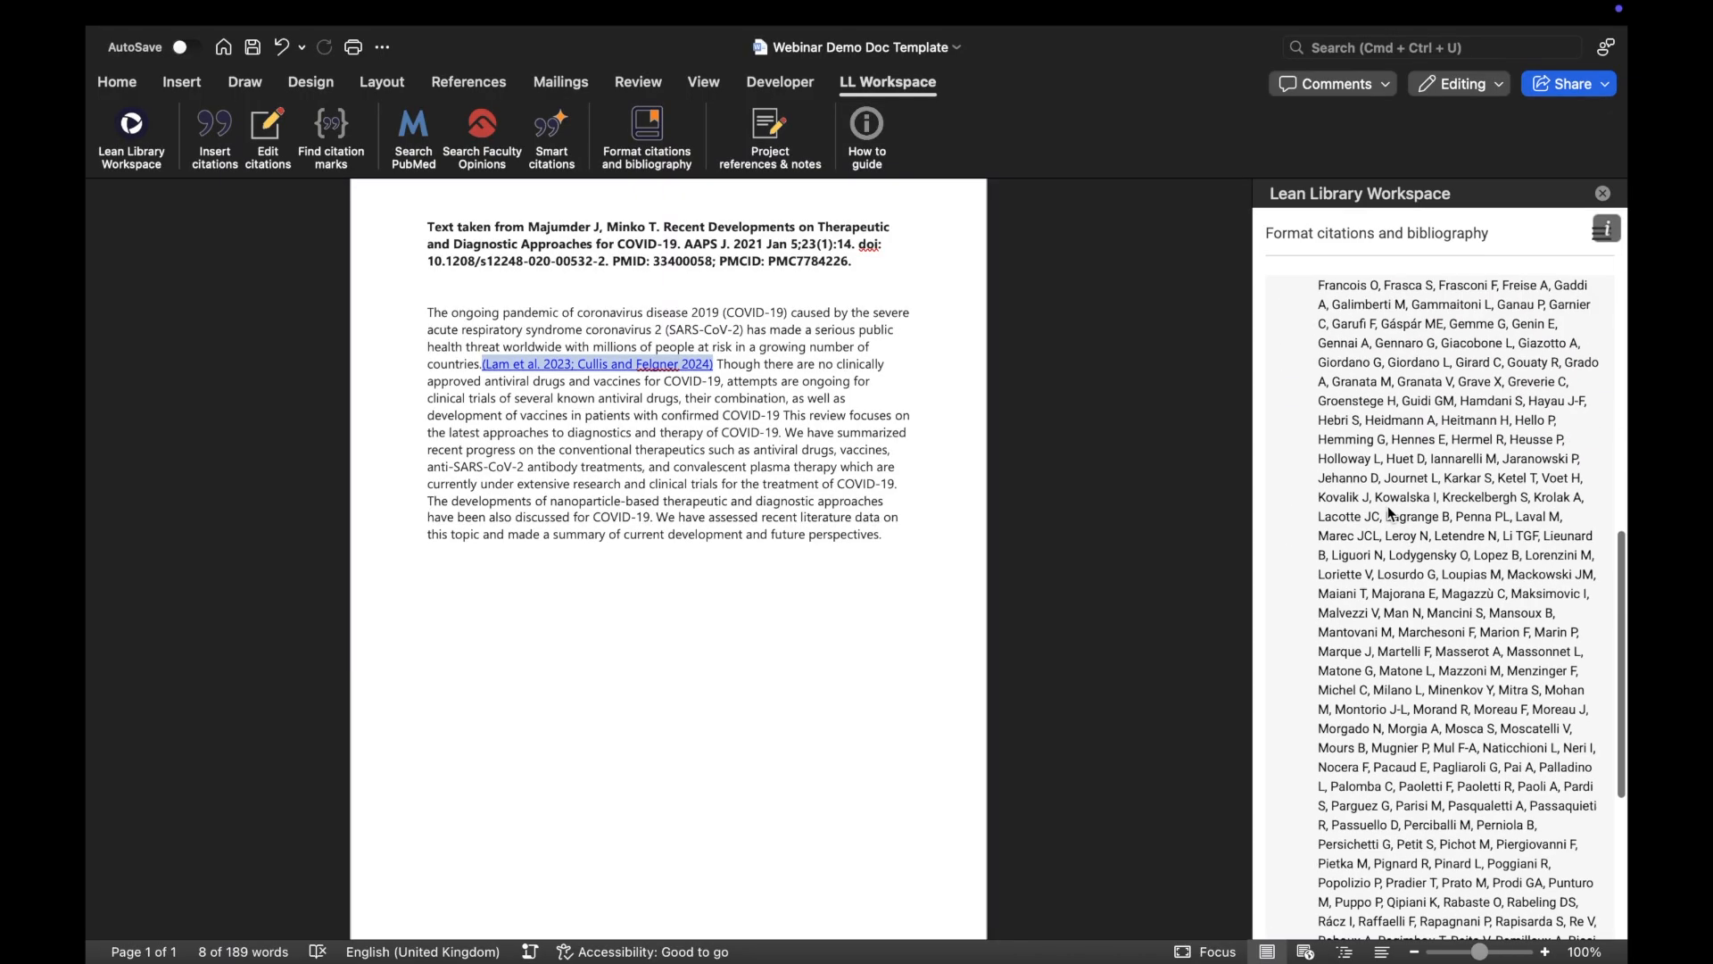
left_click(1324, 894)
scroll(1400, 625, "down", 20)
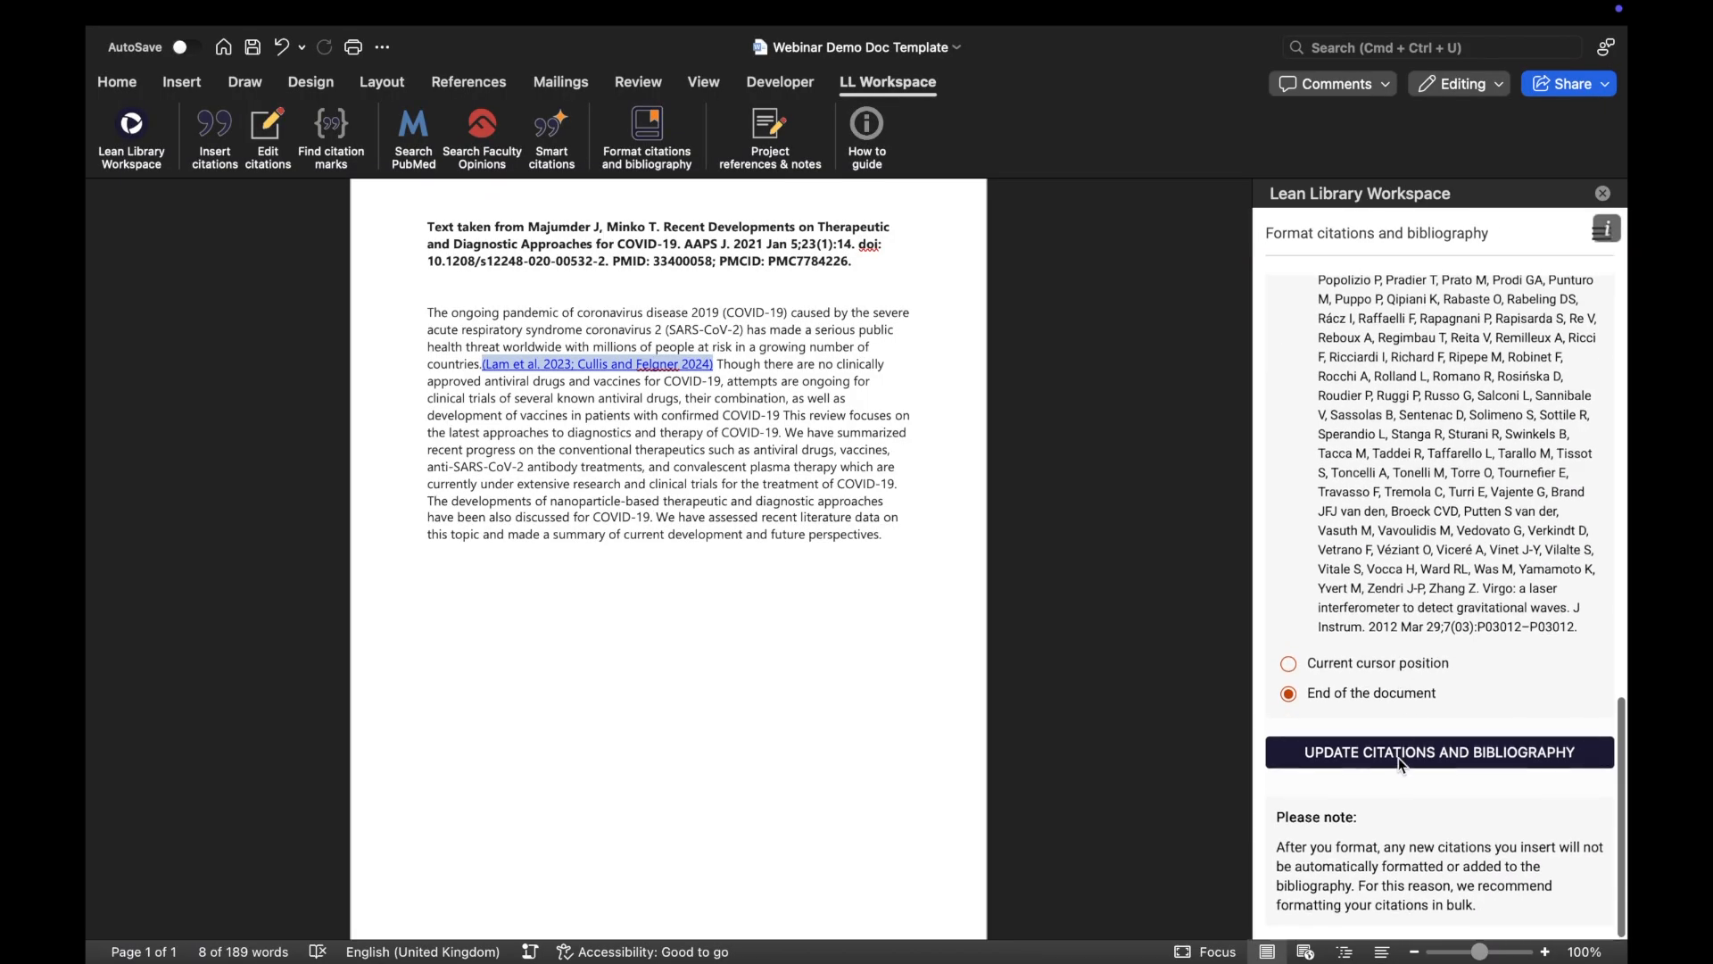
left_click(1399, 758)
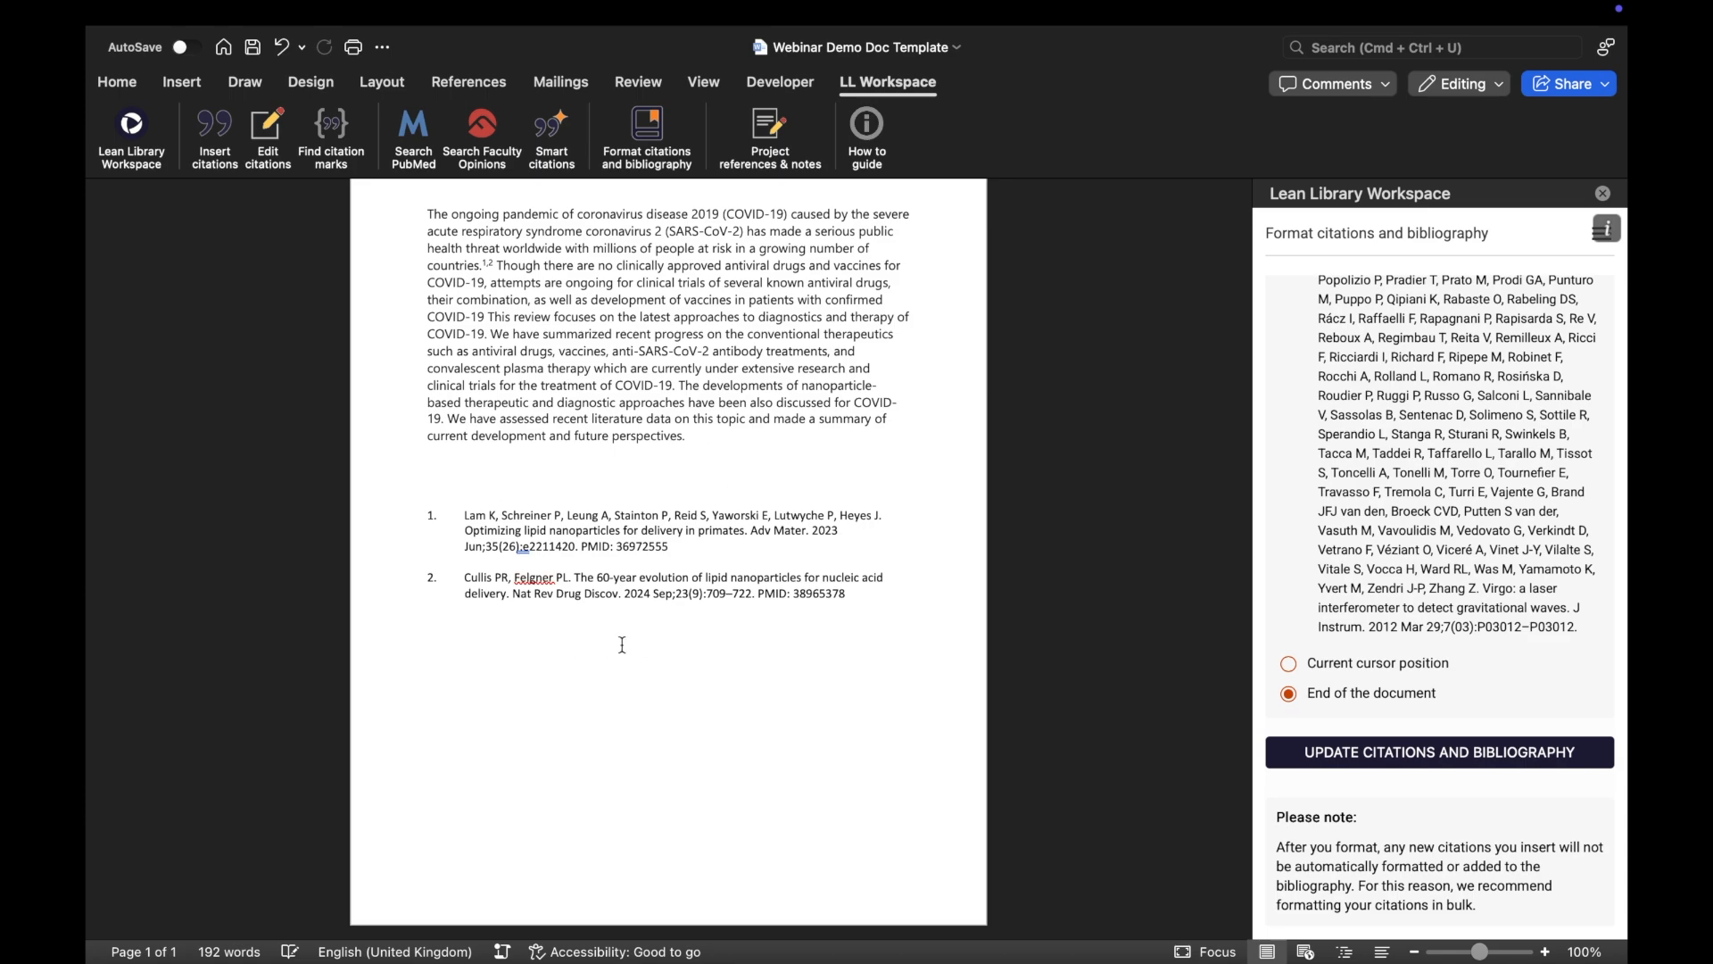
Cite "Immunogenicity of lipid nanoparticles and its impact on the efficacy of mRNA vaccines and therapeutics" before "We have summarized" and update the citations and bibliography
left_click(226, 149)
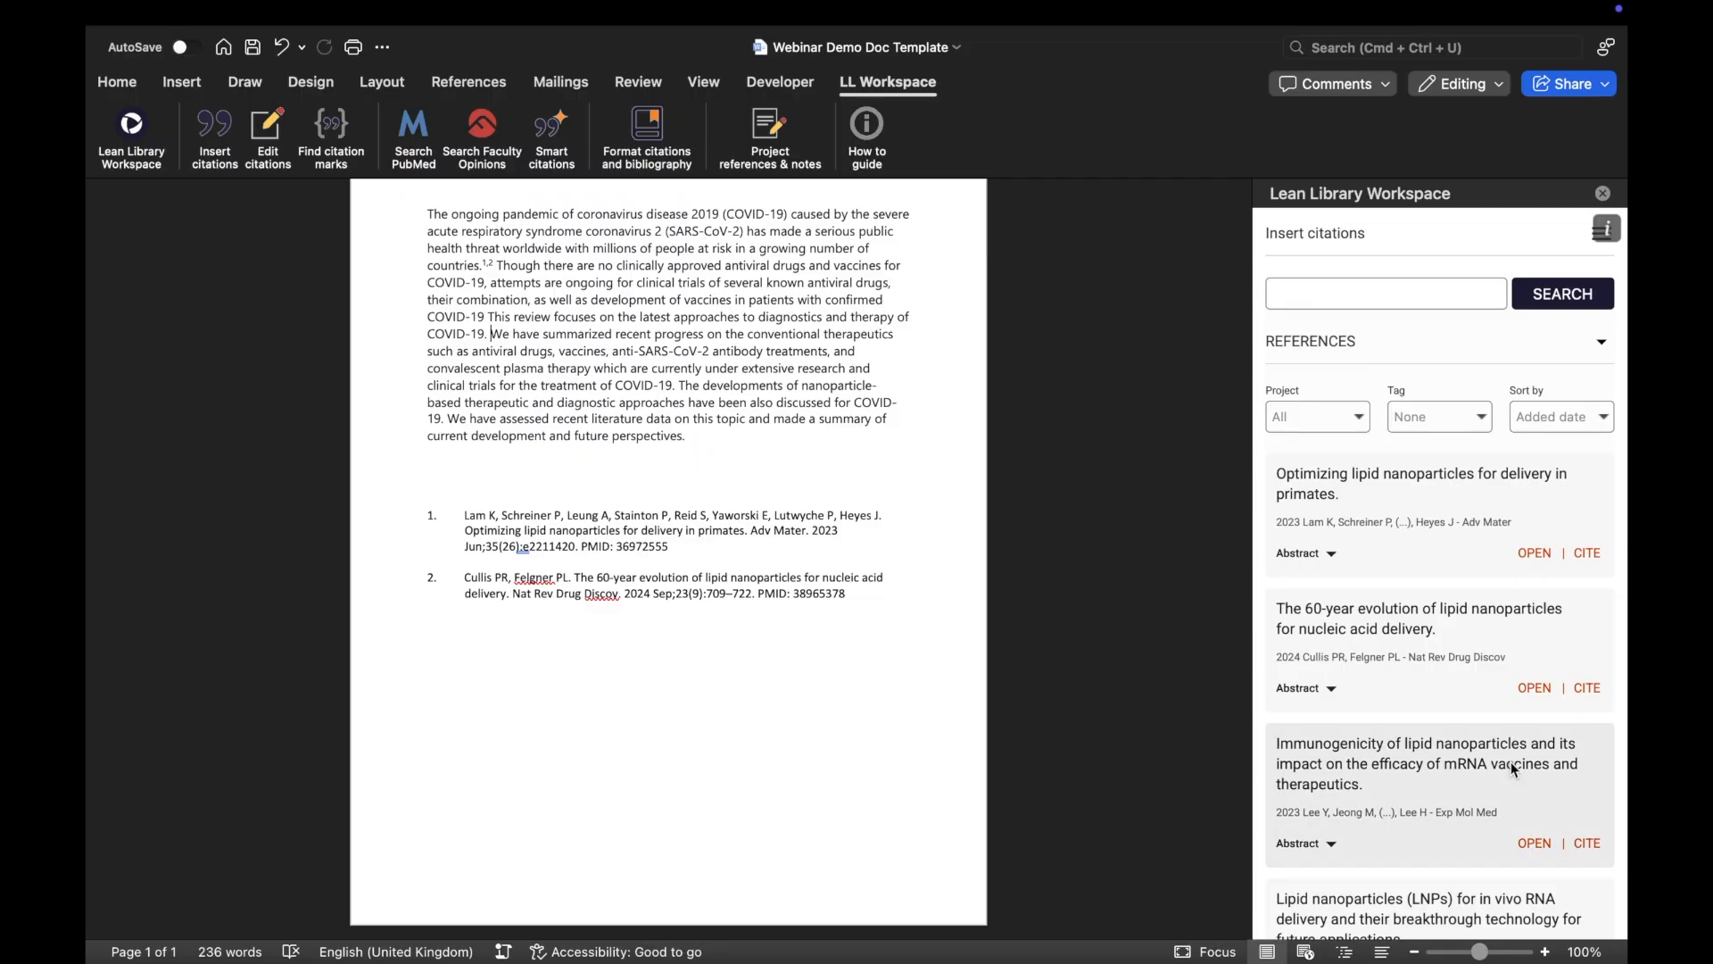
left_click(1587, 842)
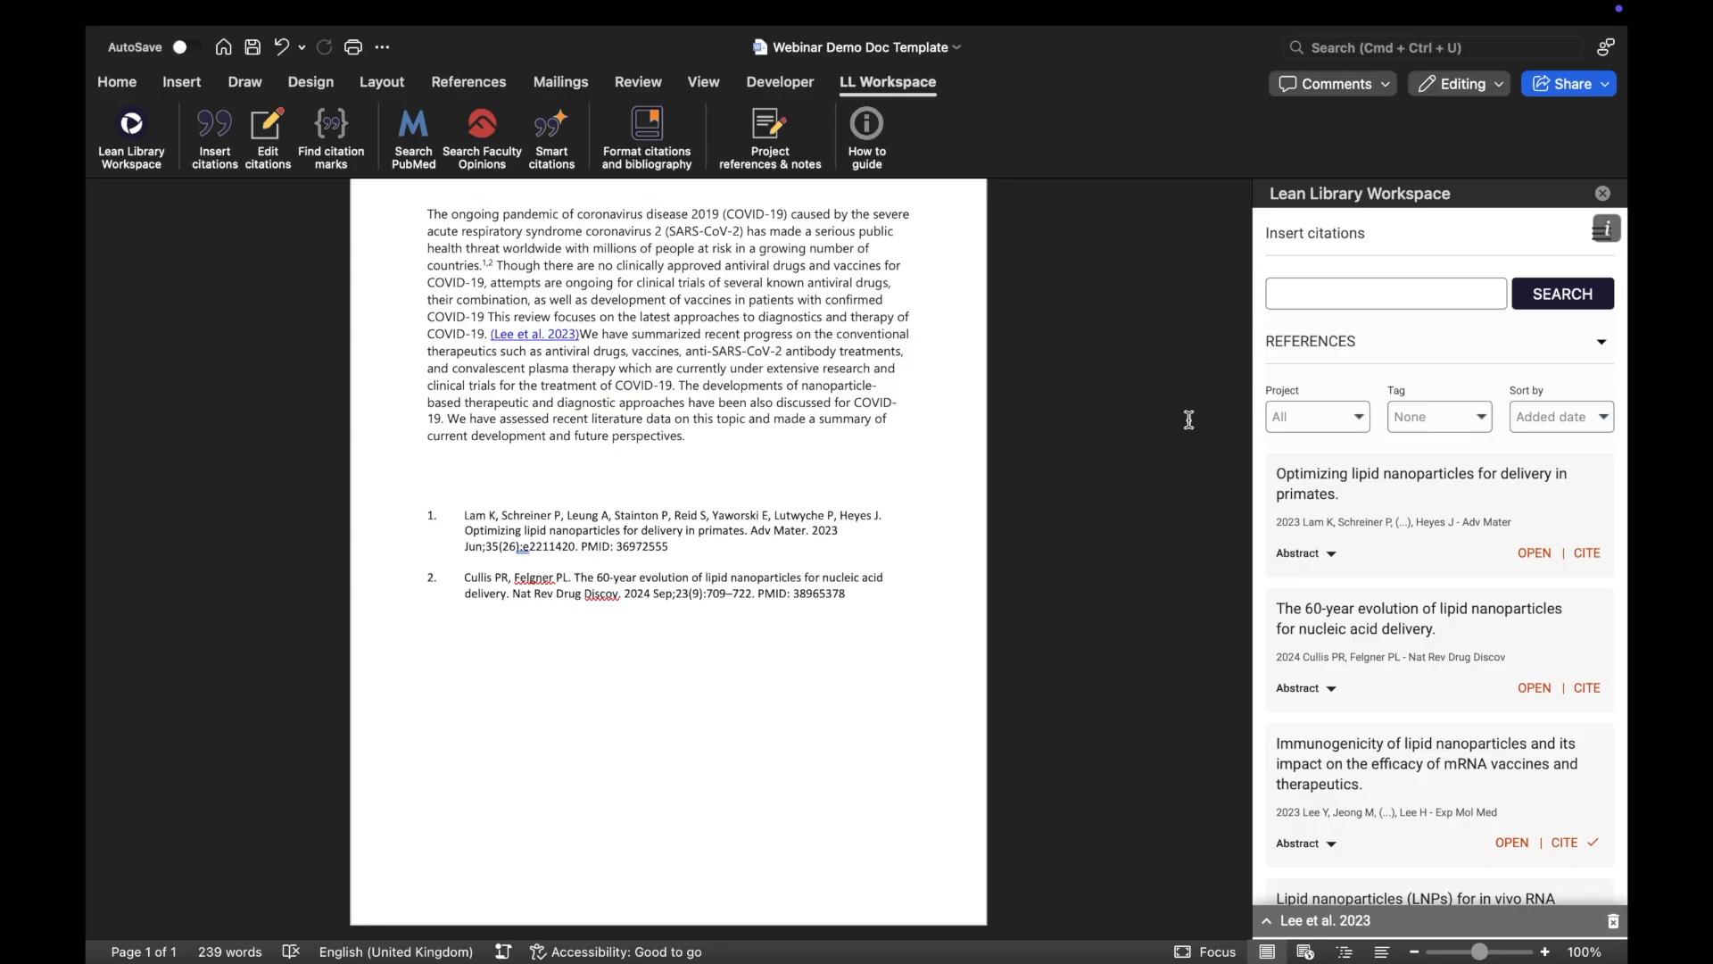
left_click(646, 127)
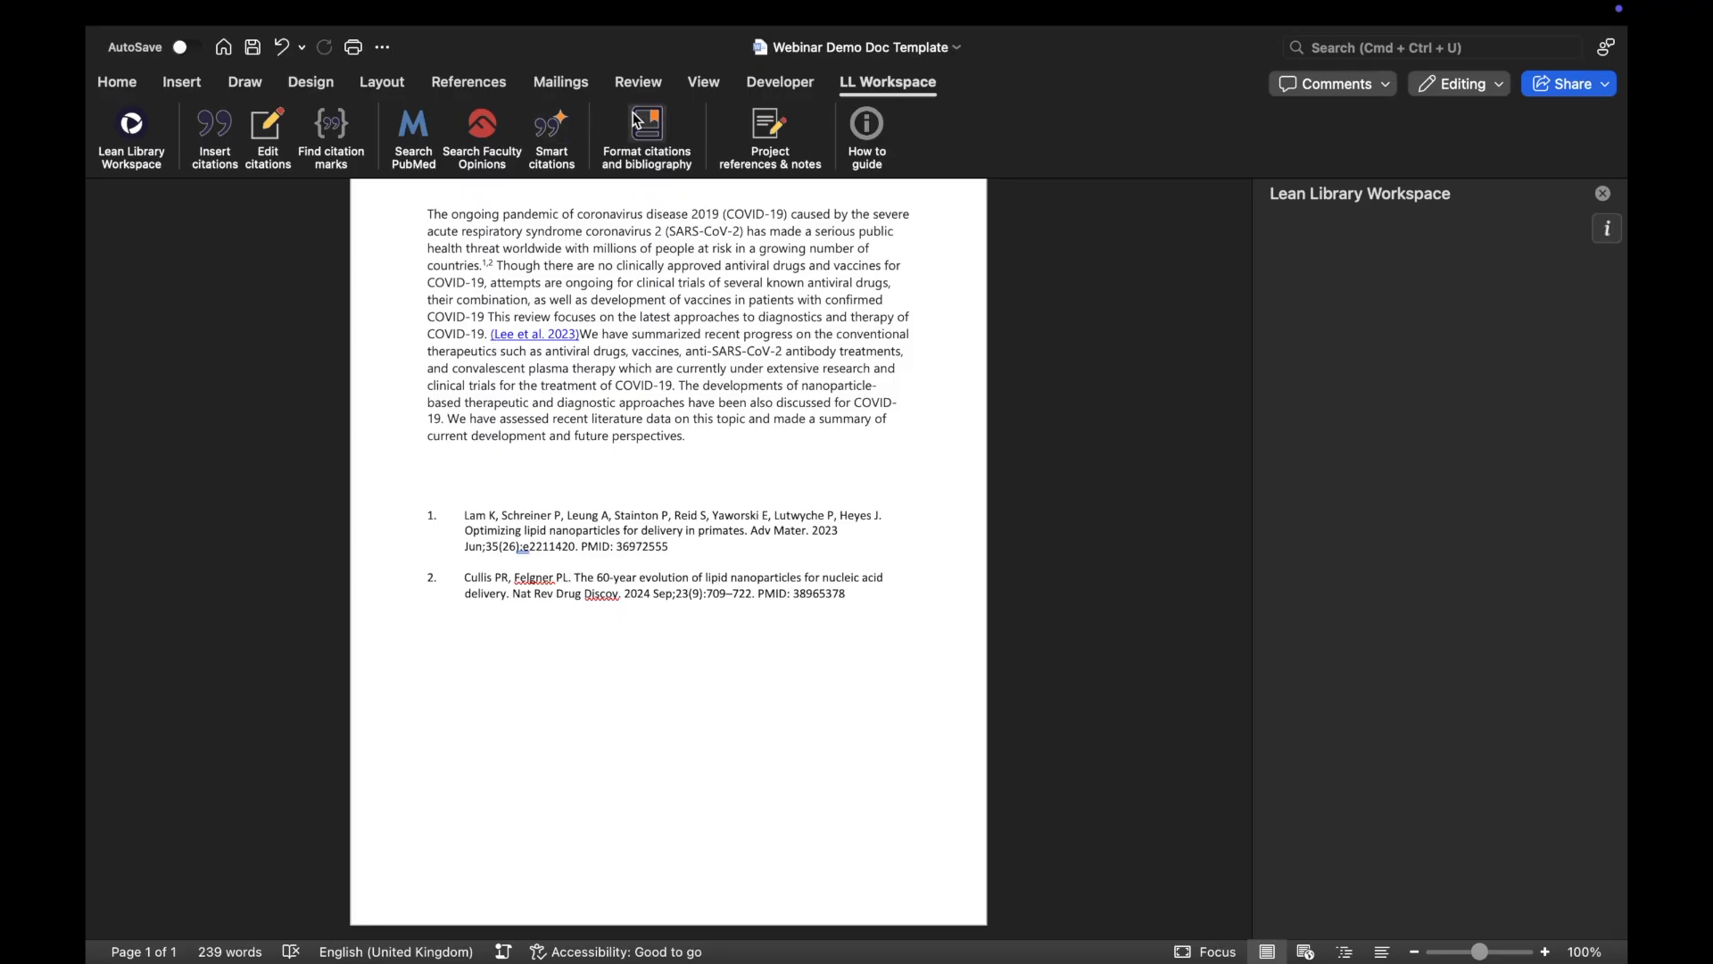
scroll(1472, 870, "down", 20)
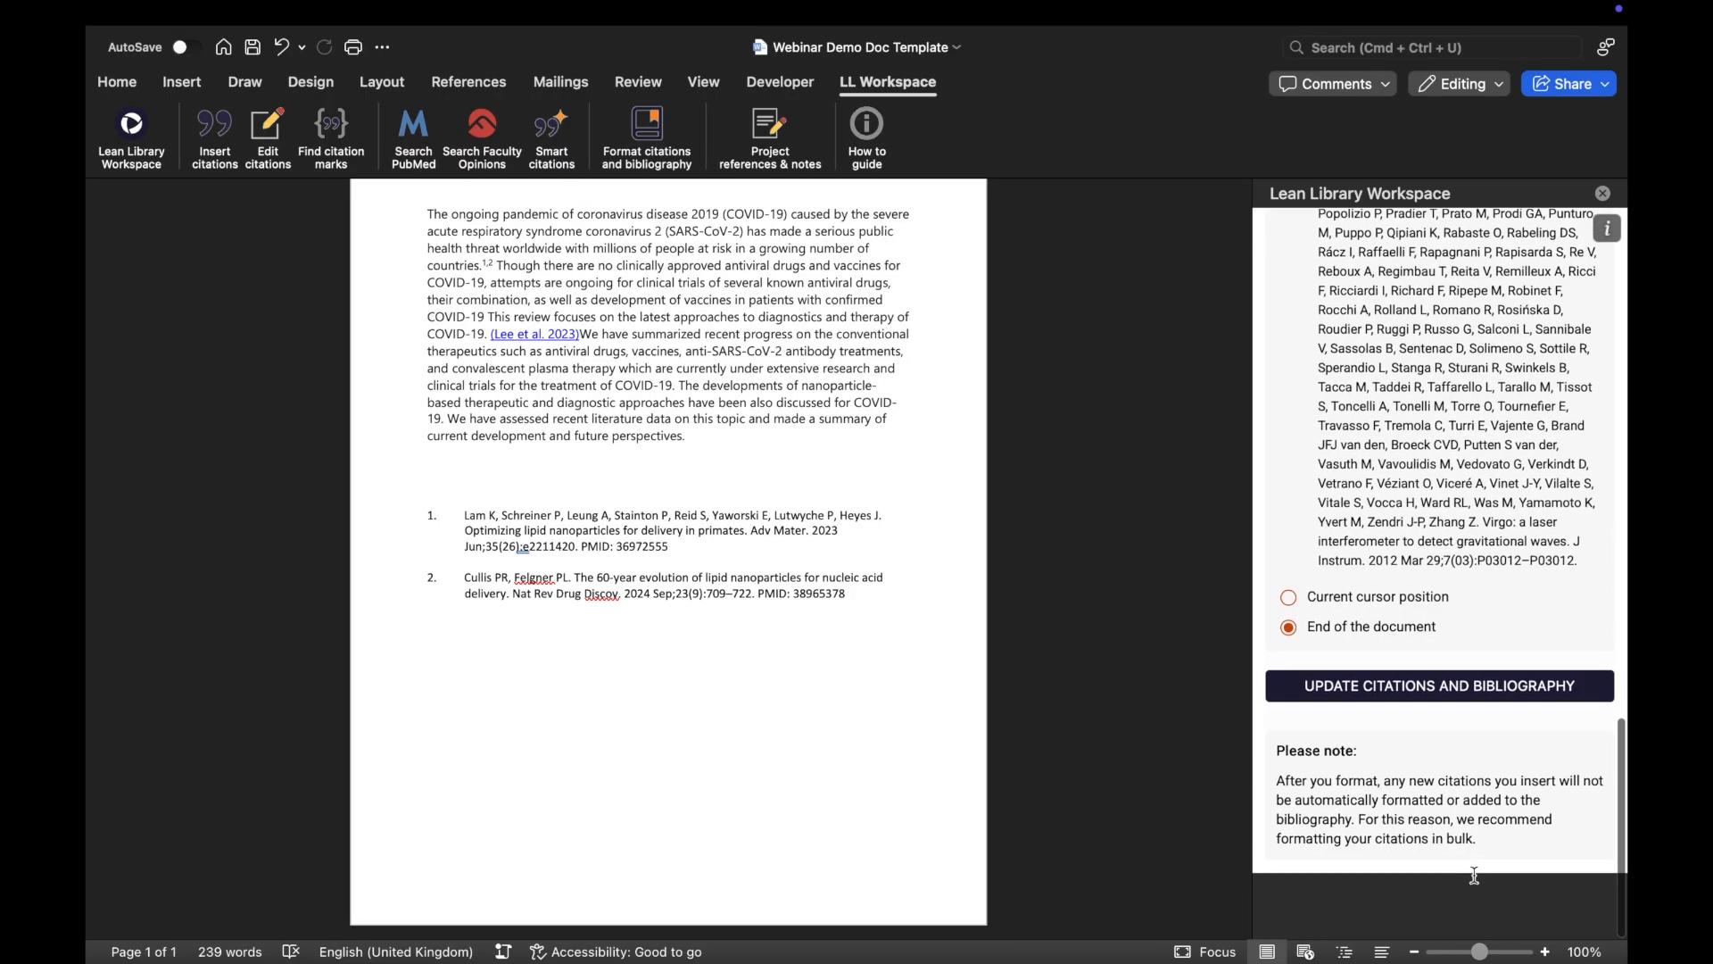
left_click(1431, 755)
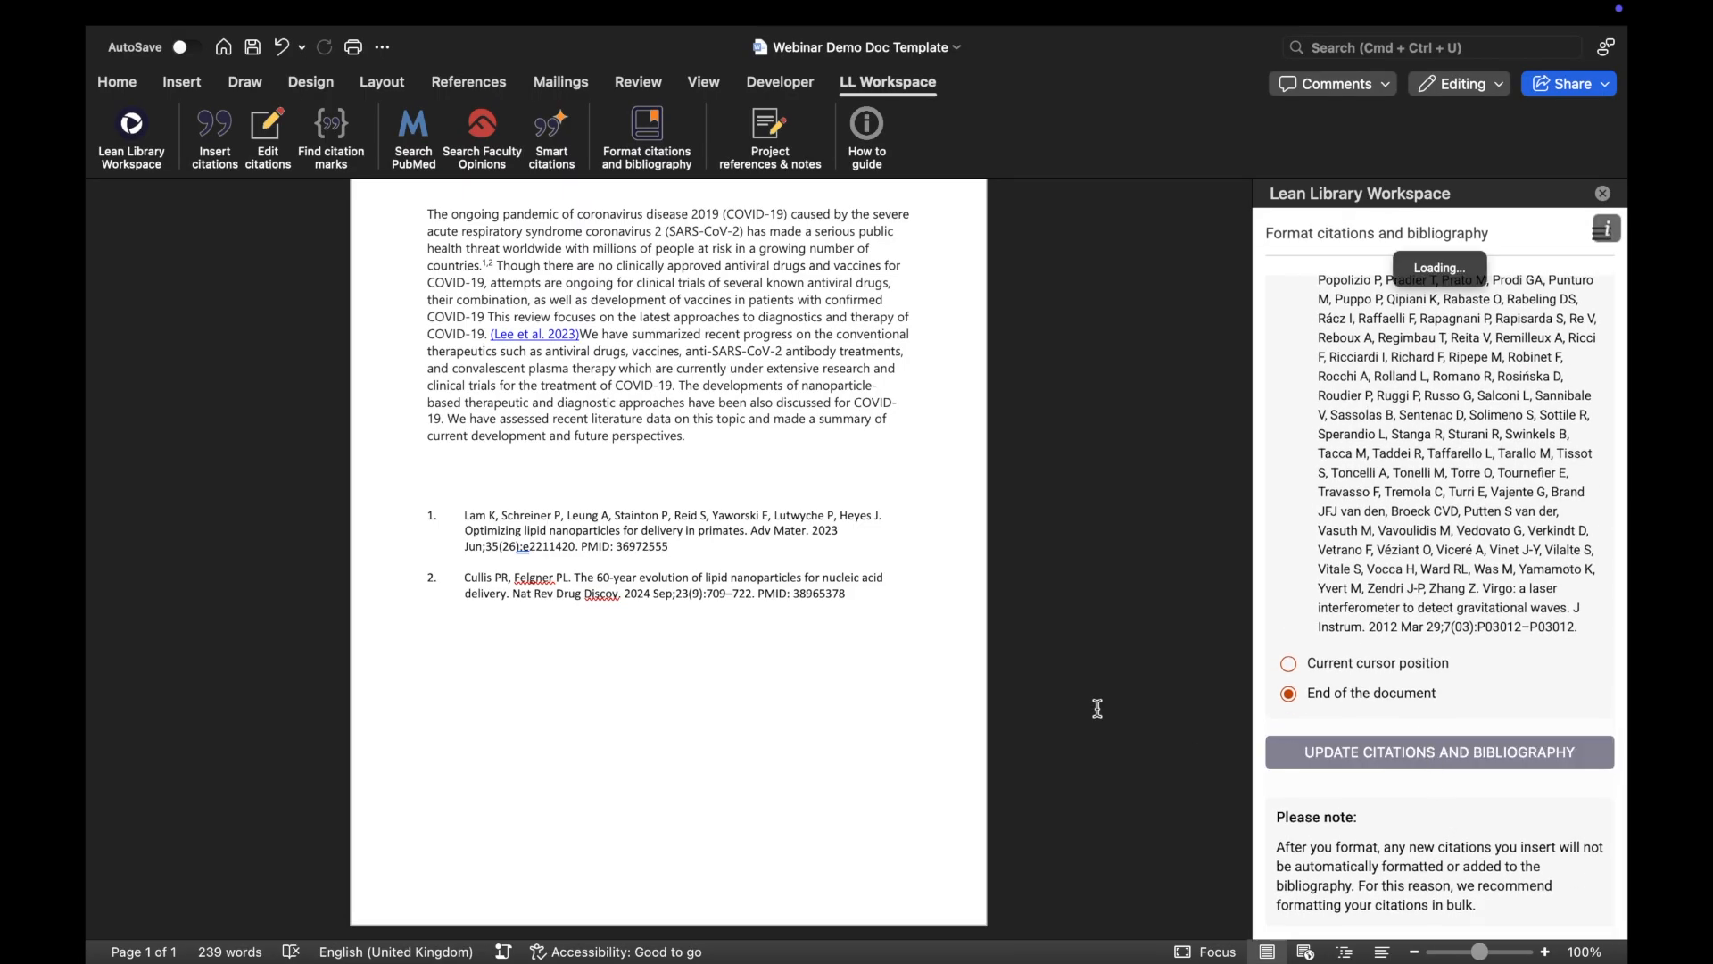